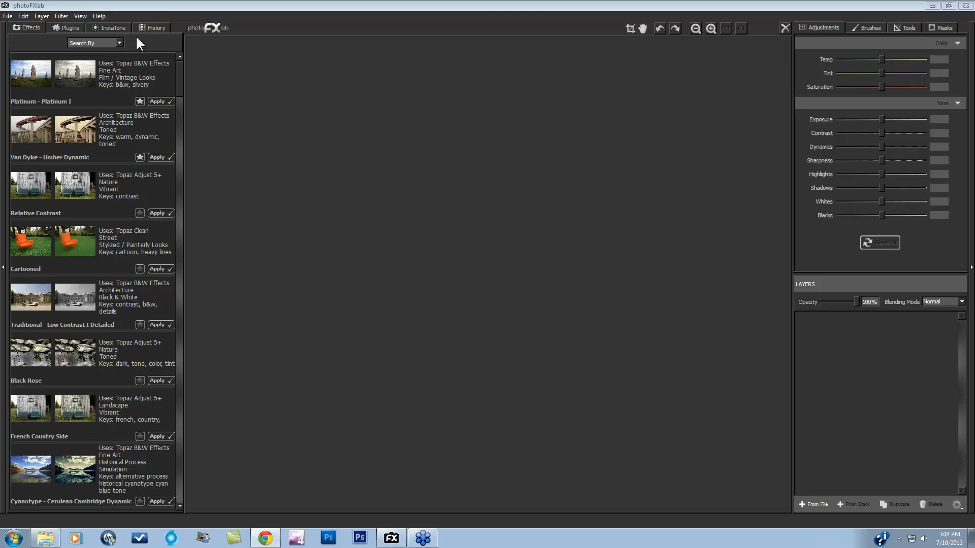
Open the image _MG_4675 from the Intro Webinars folder and duplicate its layer
click(8, 15)
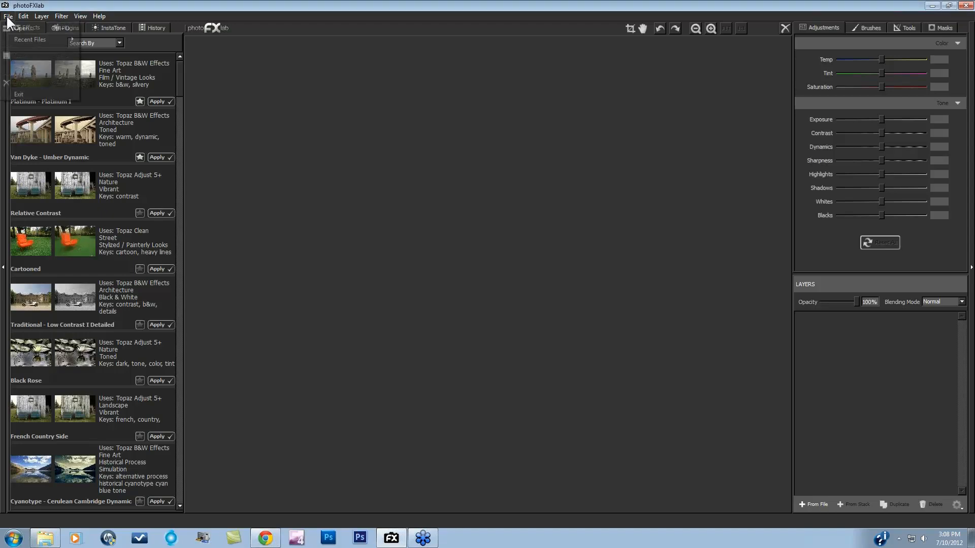
click(15, 29)
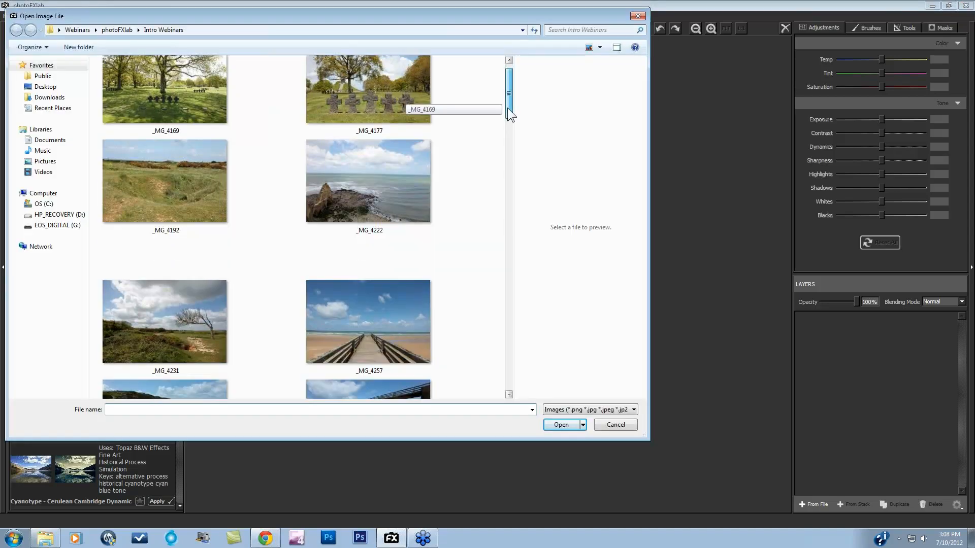
drag(507, 113, 504, 246)
click(149, 171)
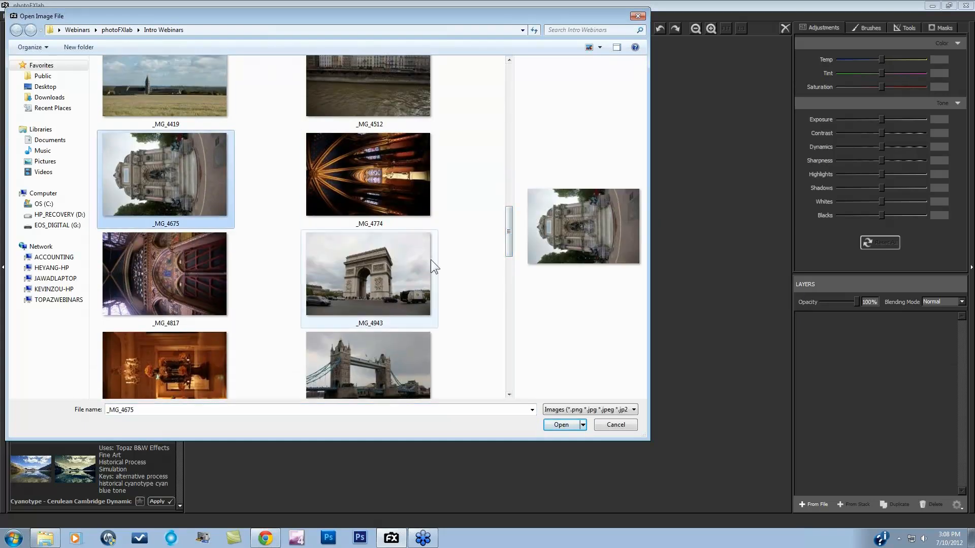
click(561, 425)
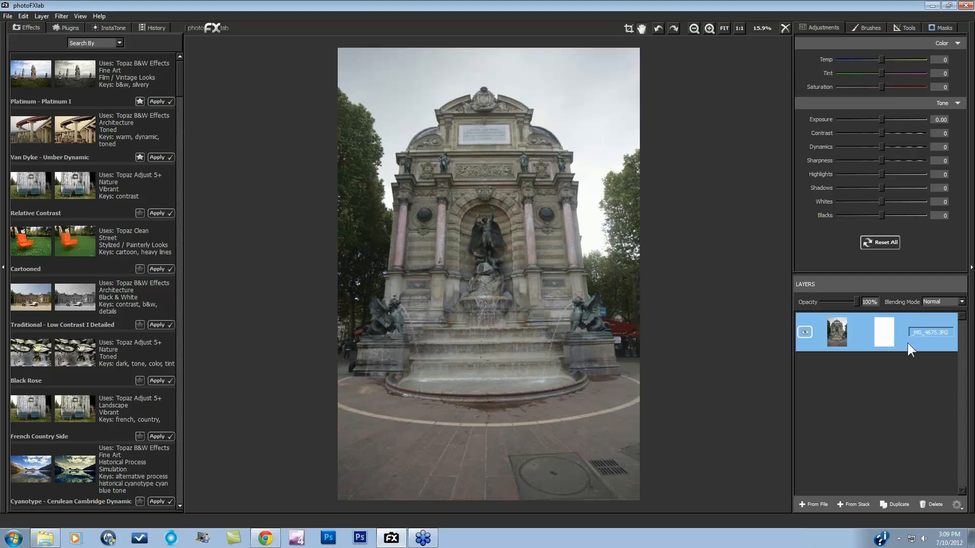
click(896, 505)
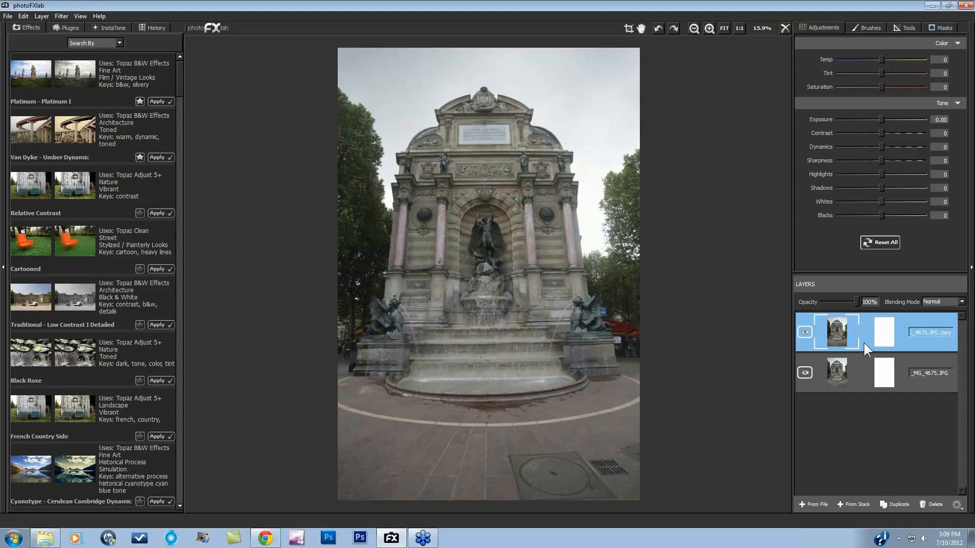
Set the original lower layer's Temp to 69 and toggle the copy layer's visibility to compare the two
click(854, 370)
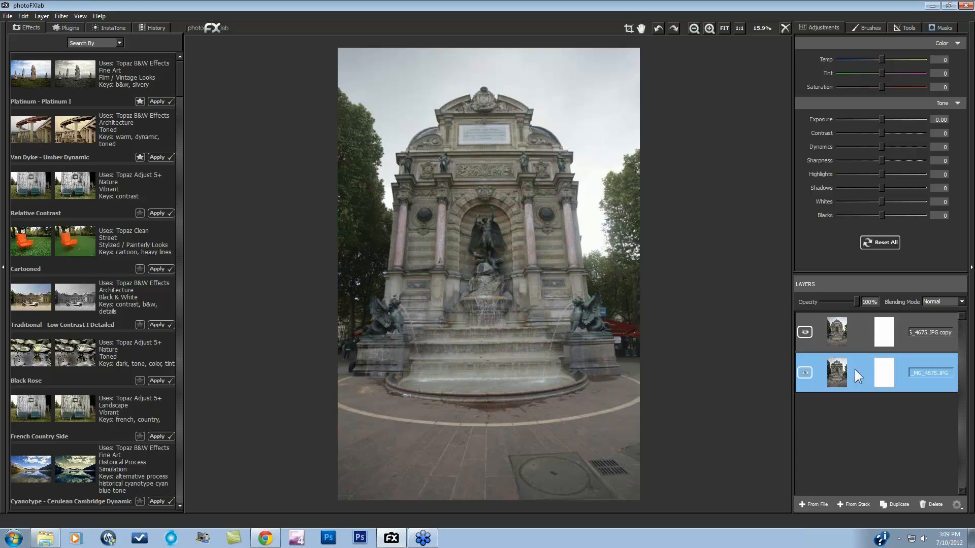
drag(881, 59, 911, 59)
click(861, 331)
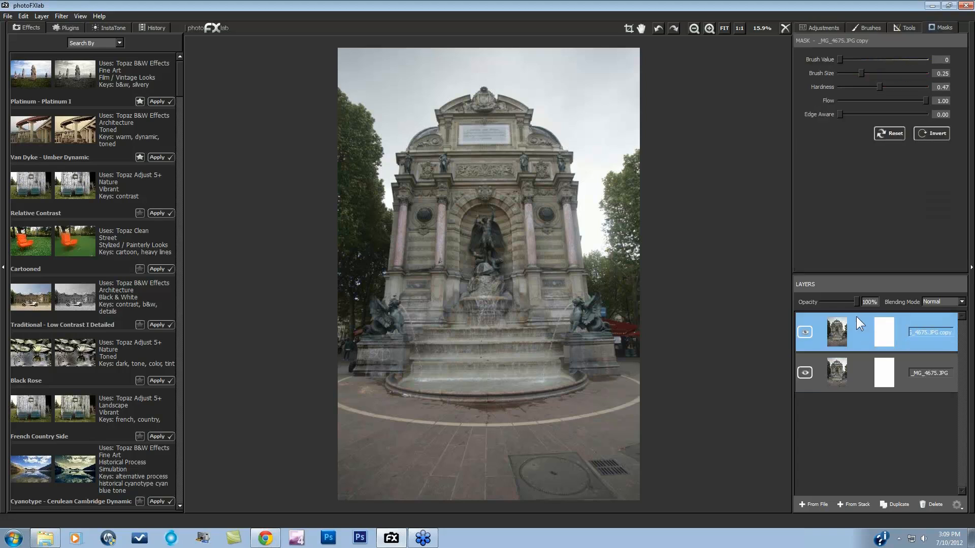
click(817, 344)
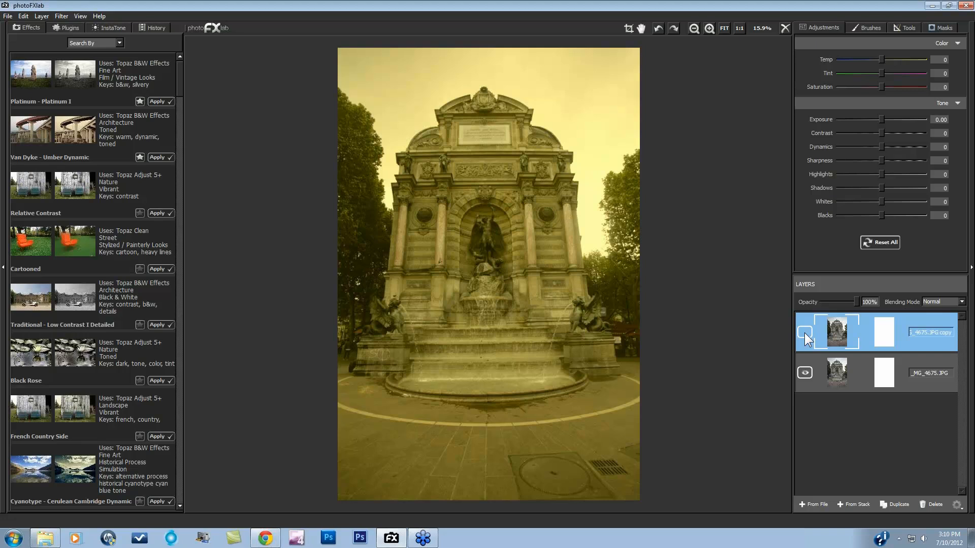
click(804, 333)
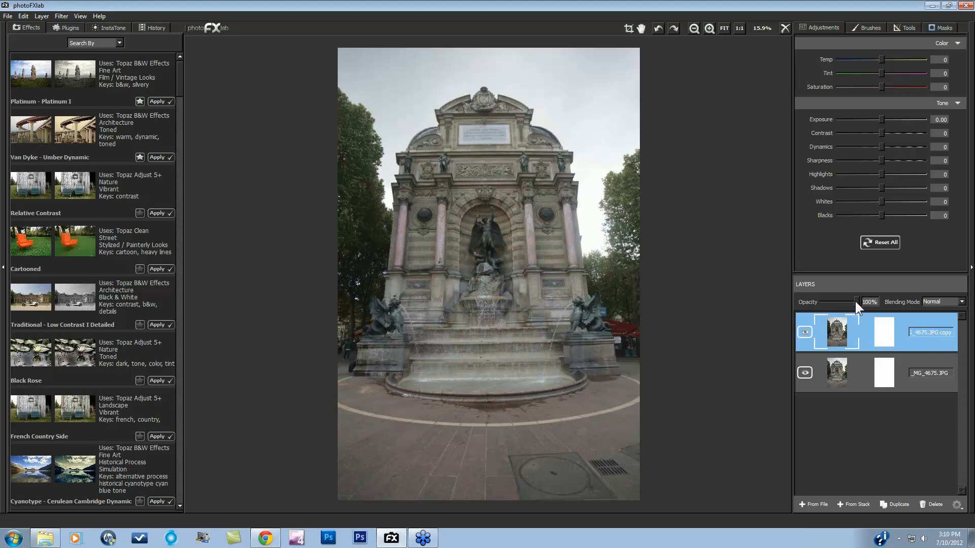
Try reduced opacity on the copy layer, restore it to 100%, and view the available blending modes
drag(855, 301, 828, 297)
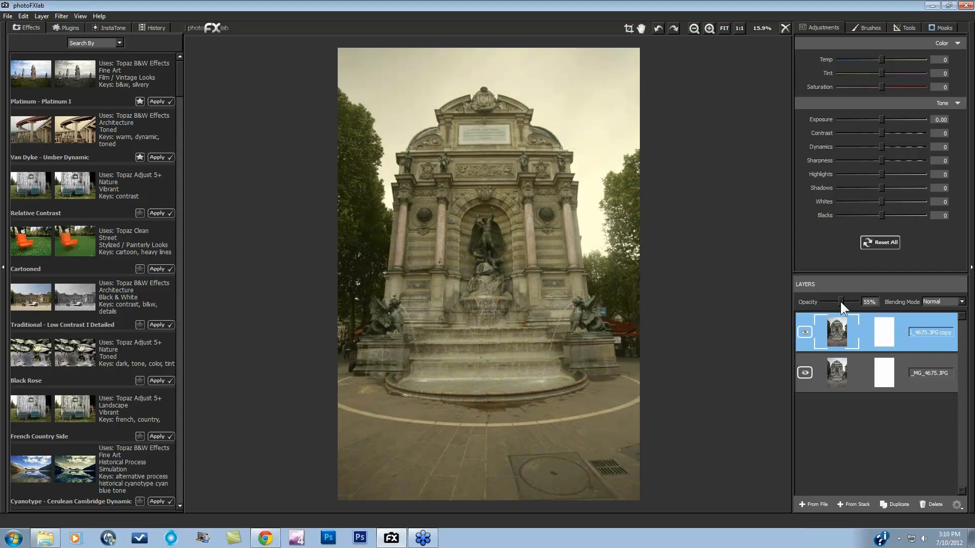
drag(827, 305, 826, 304)
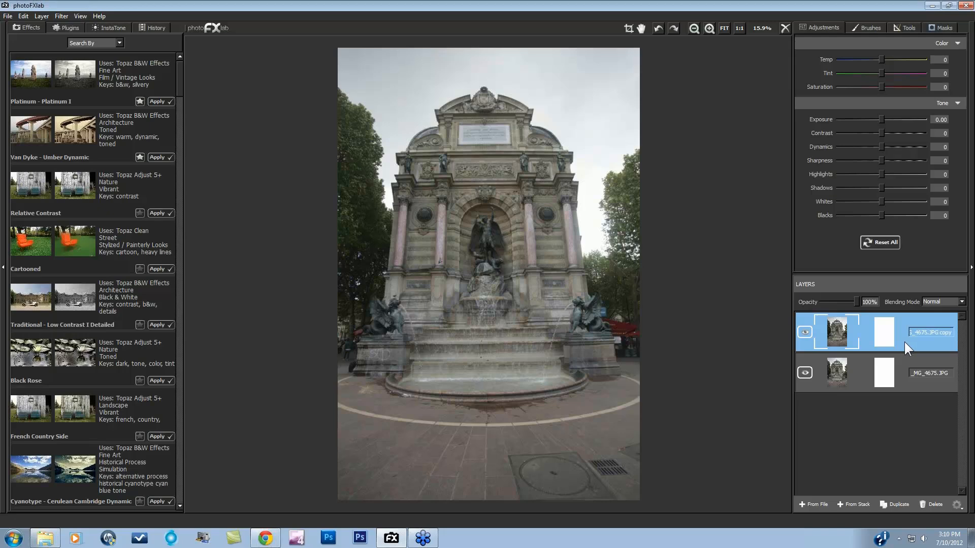
click(962, 302)
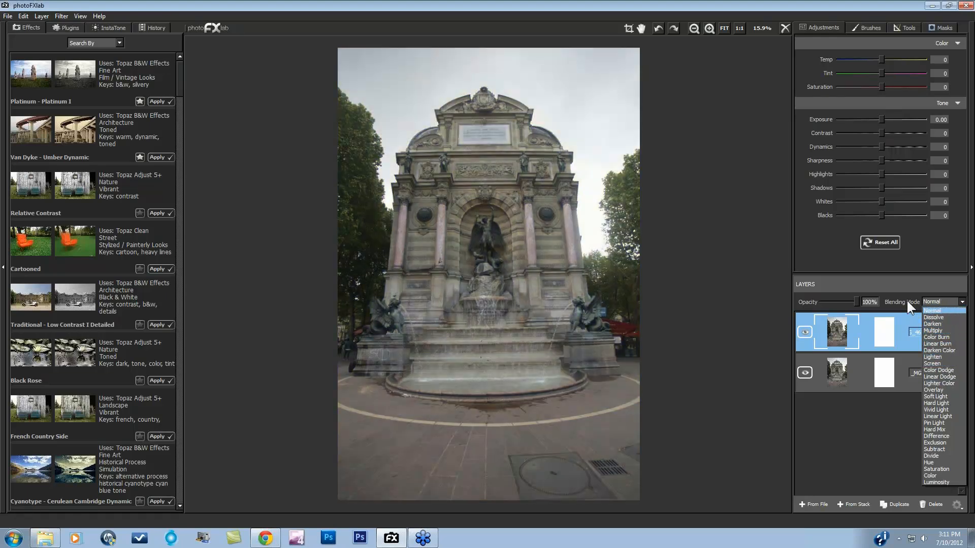
click(896, 287)
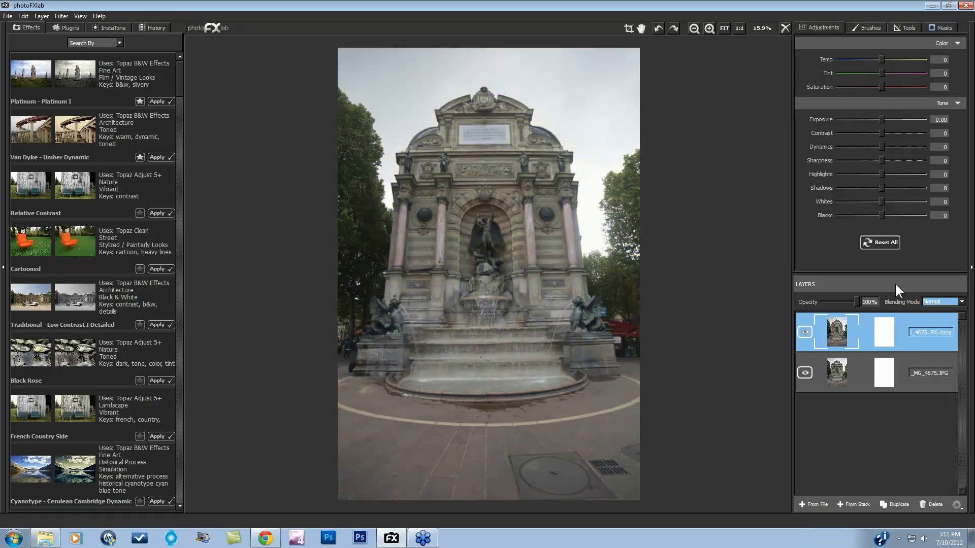
Add the image _MG_4774 from file as a new layer on top of the stack
click(812, 504)
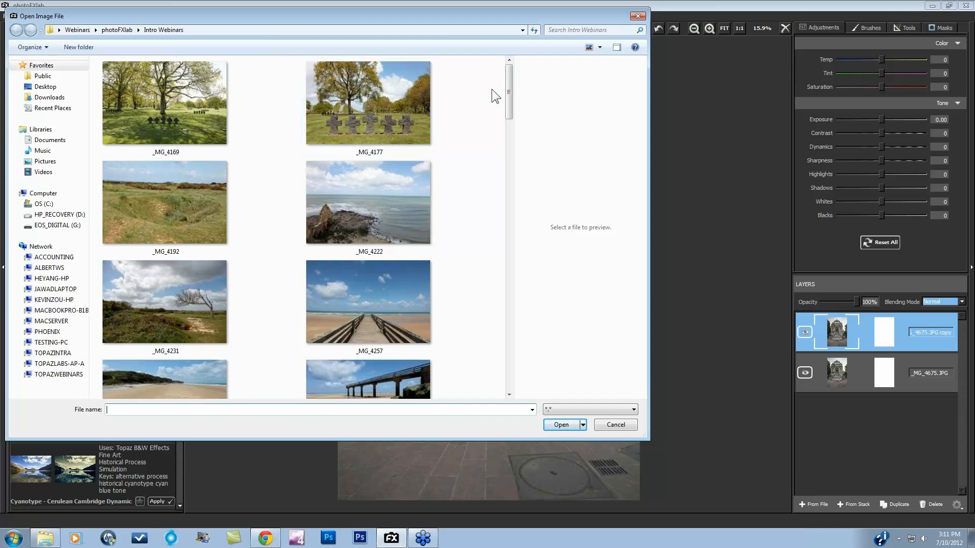
drag(508, 91, 488, 199)
click(399, 365)
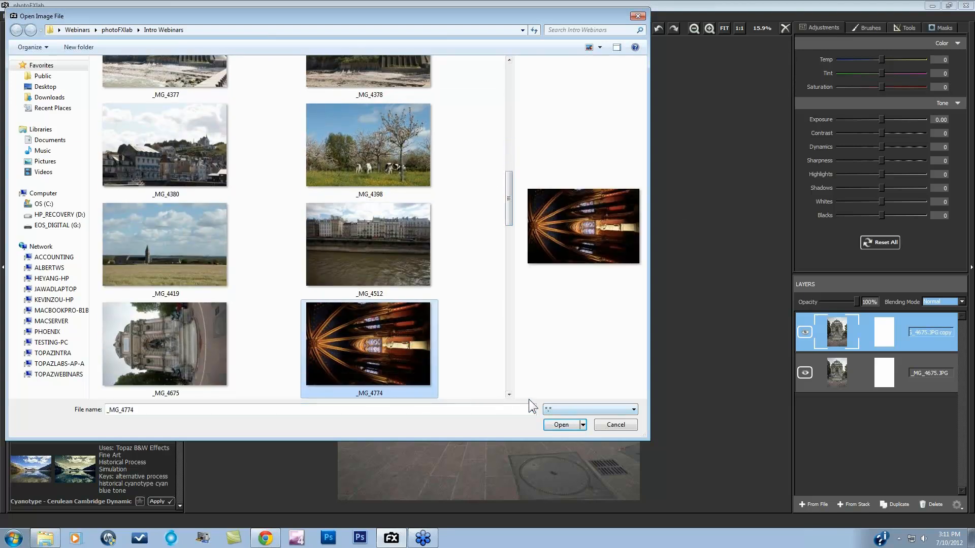
click(561, 424)
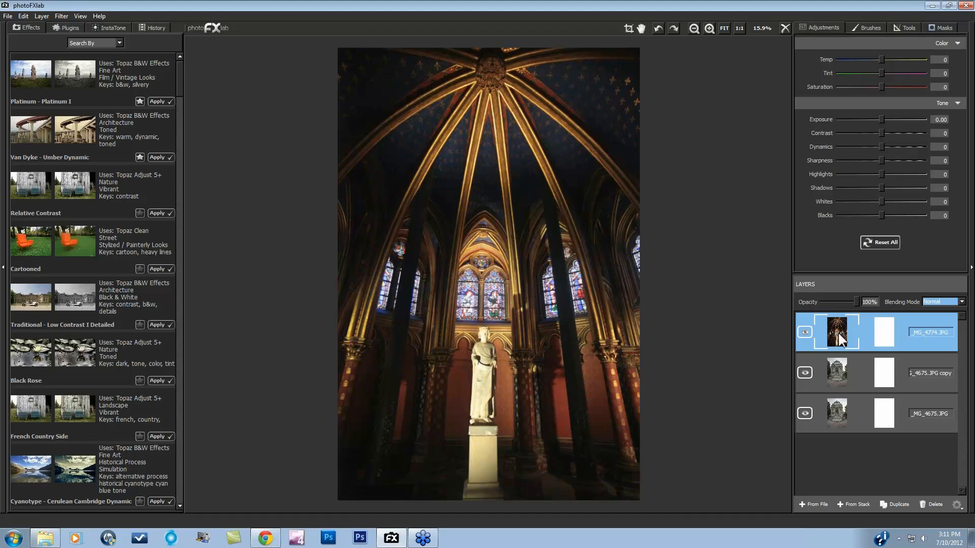
Toggle the _MG_4774.JPG layer's visibility and set its opacity to 45%
click(803, 330)
click(803, 331)
mouse_move(854, 301)
mouse_down()
mouse_move(832, 300)
mouse_move(861, 303)
mouse_up()
drag(857, 303, 838, 301)
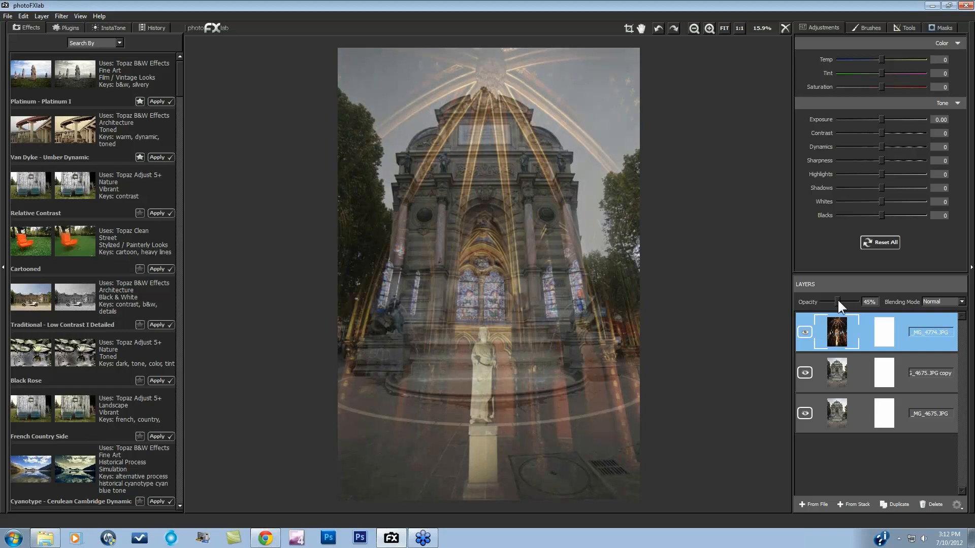
Create a combined layer from the stack and toggle the layers' visibility to compare it with its source layers
click(853, 504)
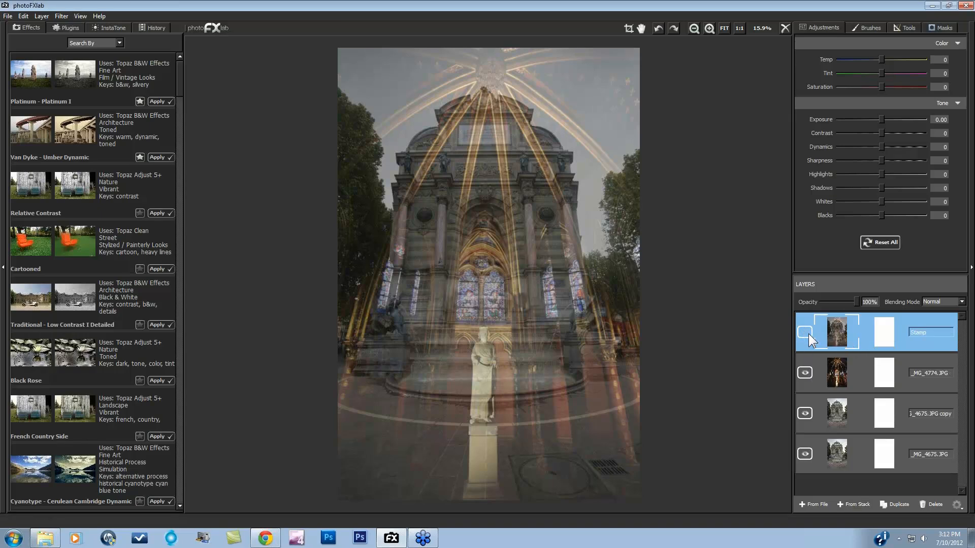
click(805, 373)
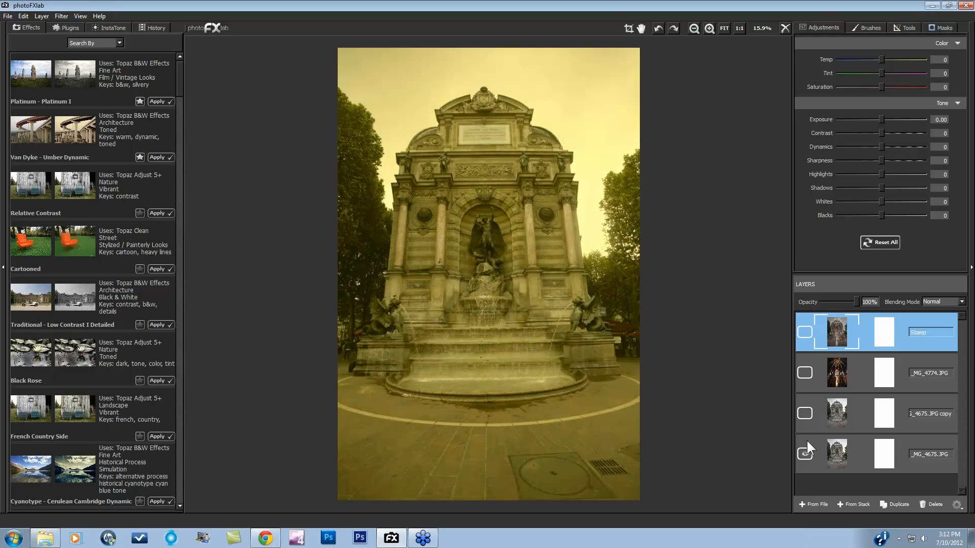
click(806, 414)
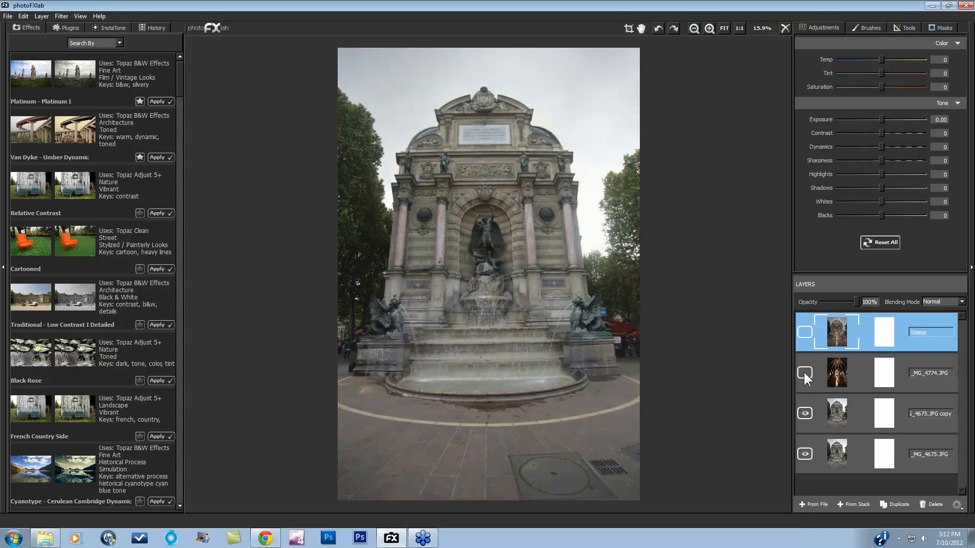
click(805, 412)
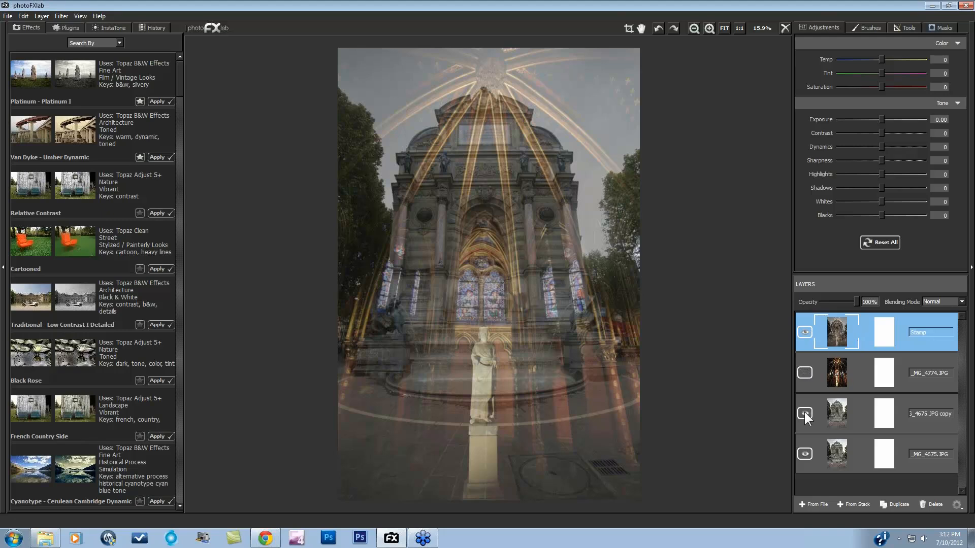
click(804, 333)
click(804, 333)
click(804, 333)
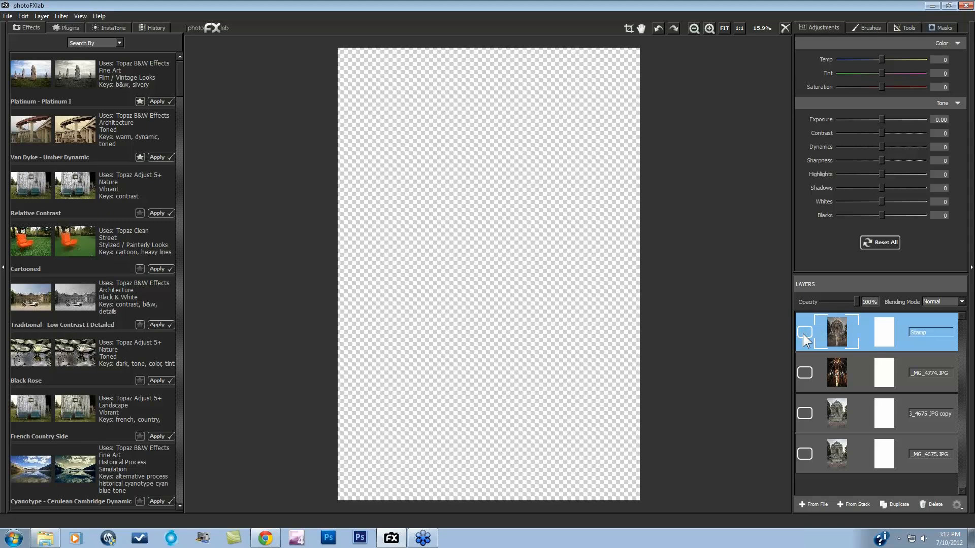
click(805, 333)
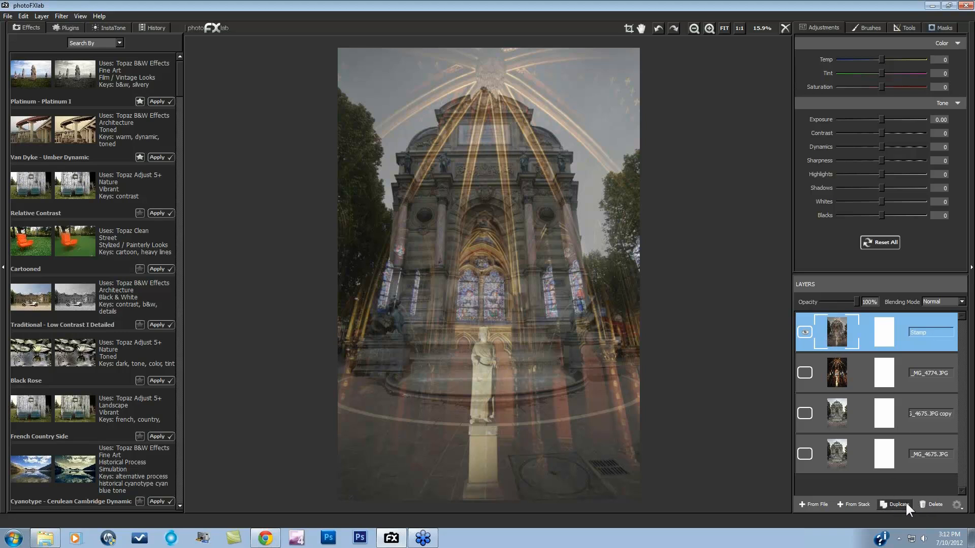
Delete the combined stamp layer, show the remaining layers again, and delete the _MG_4774.JPG layer
click(933, 507)
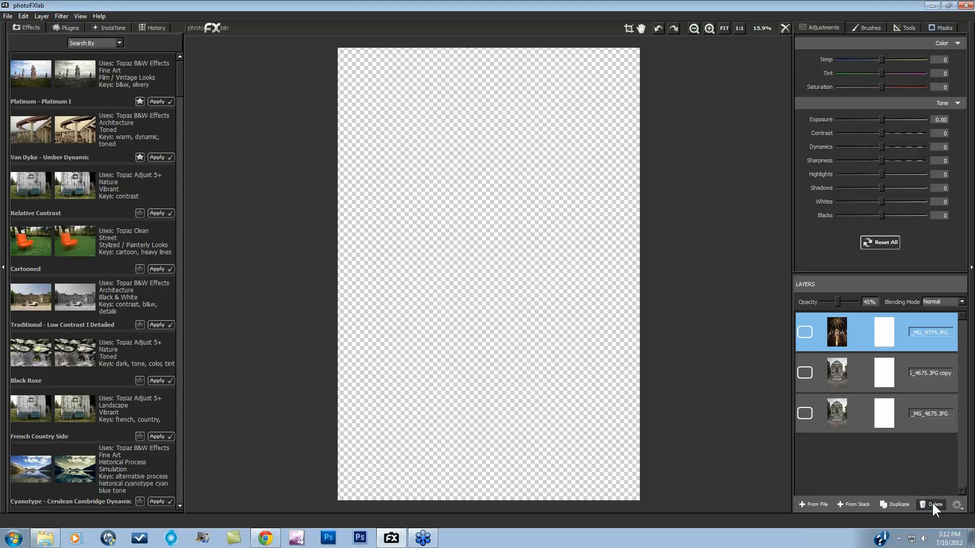
click(805, 332)
click(805, 373)
click(805, 412)
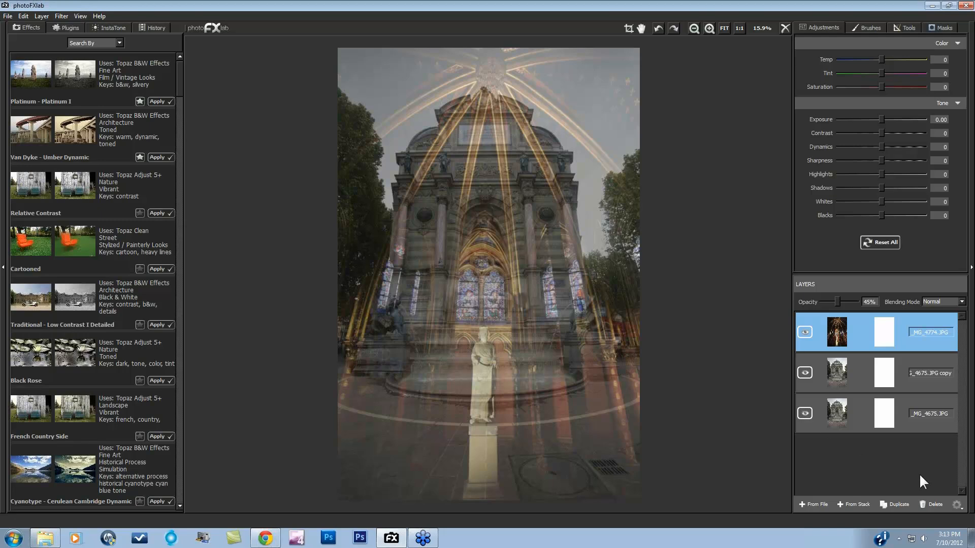
click(934, 505)
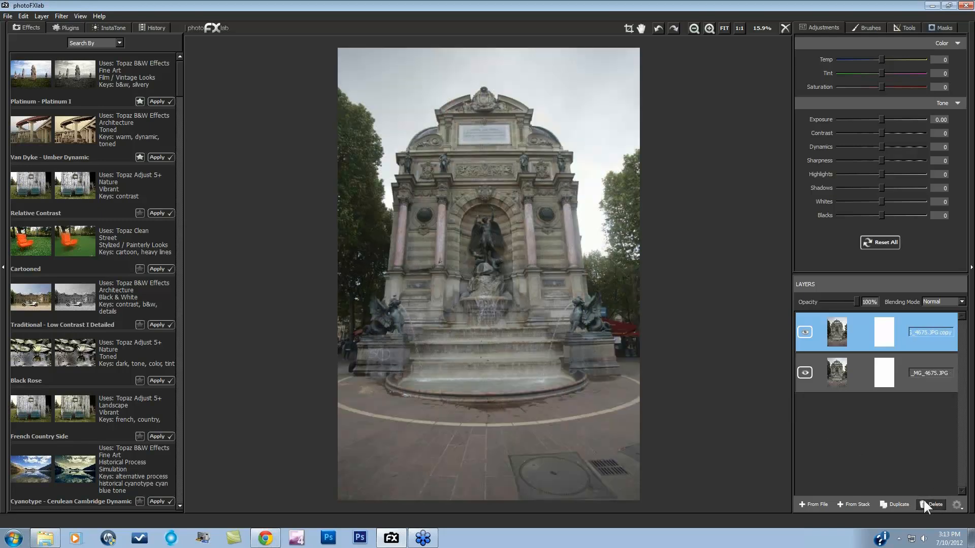
click(961, 508)
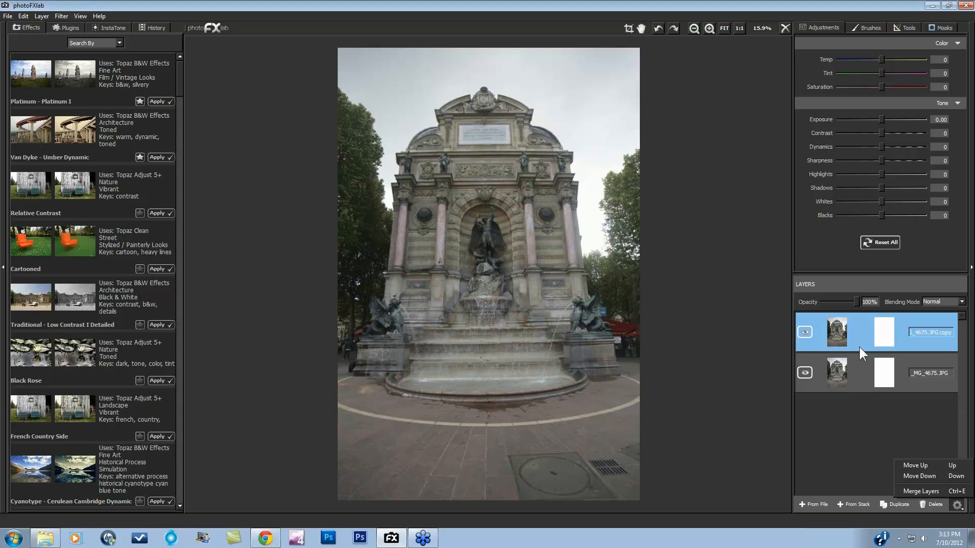
click(864, 408)
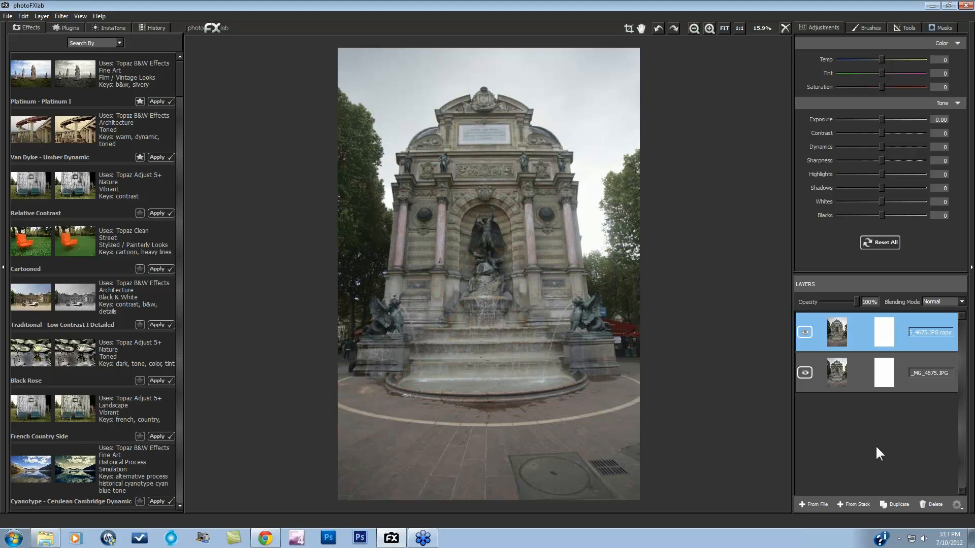
Reset all adjustments on the original _MG_4675.JPG layer and reselect the copy layer with its adjustments shown
click(861, 373)
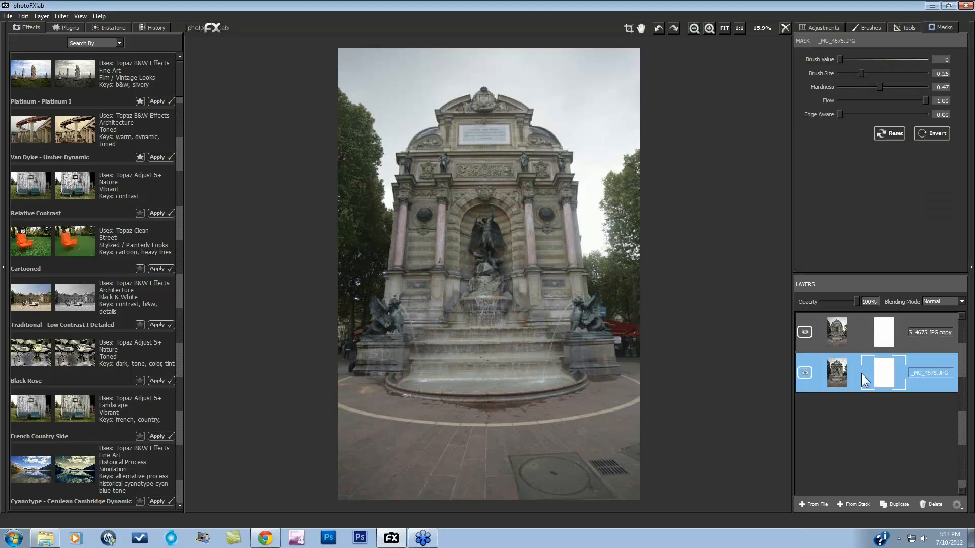
click(828, 25)
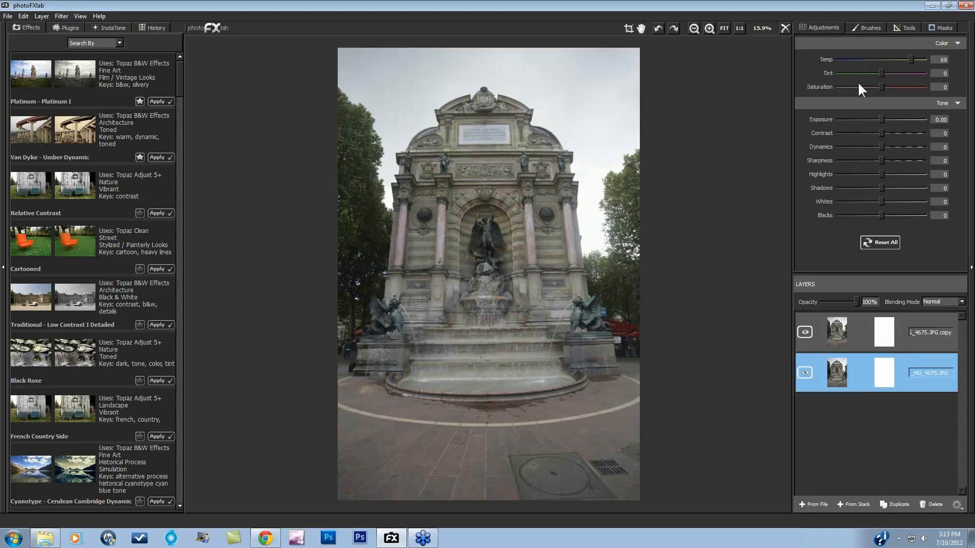
click(884, 244)
click(864, 343)
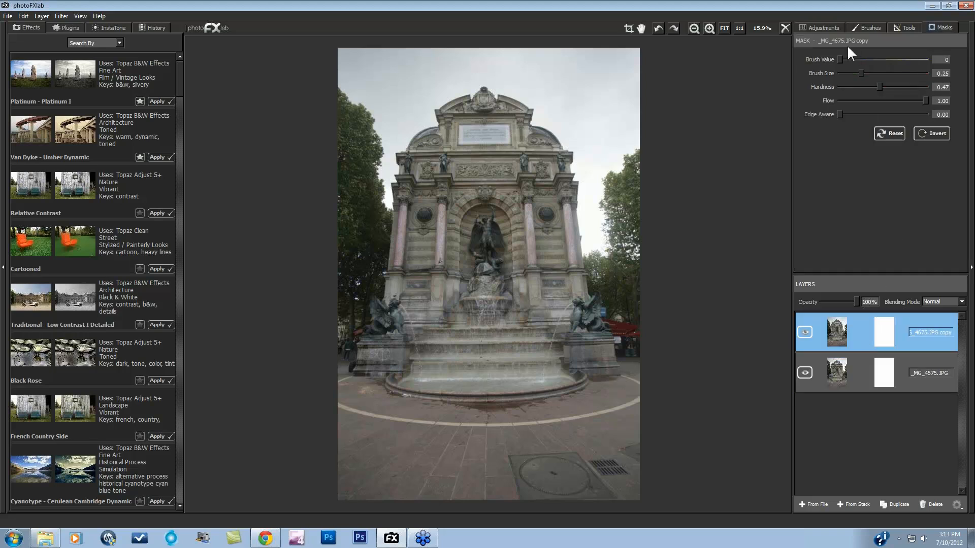
click(824, 28)
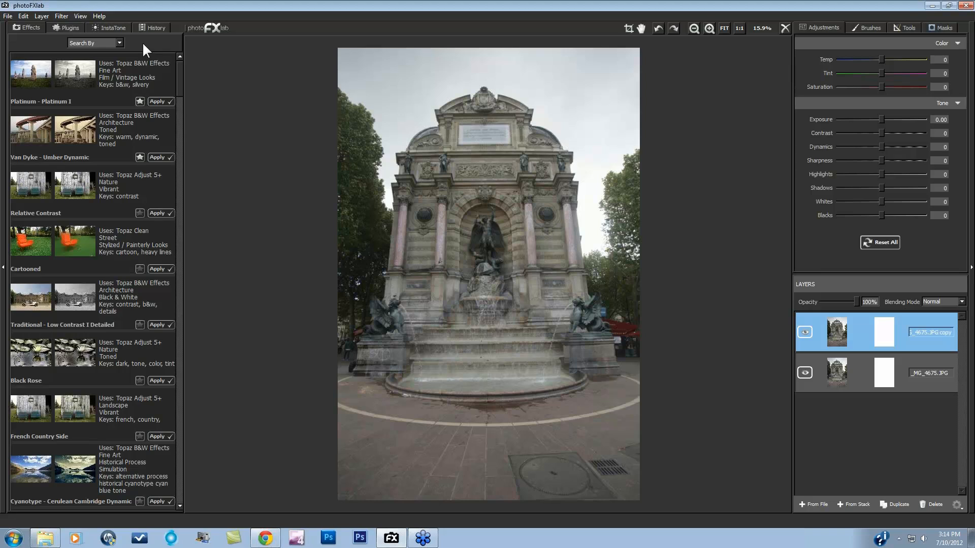
Filter the effects list by product and show the Adjust effects
click(120, 43)
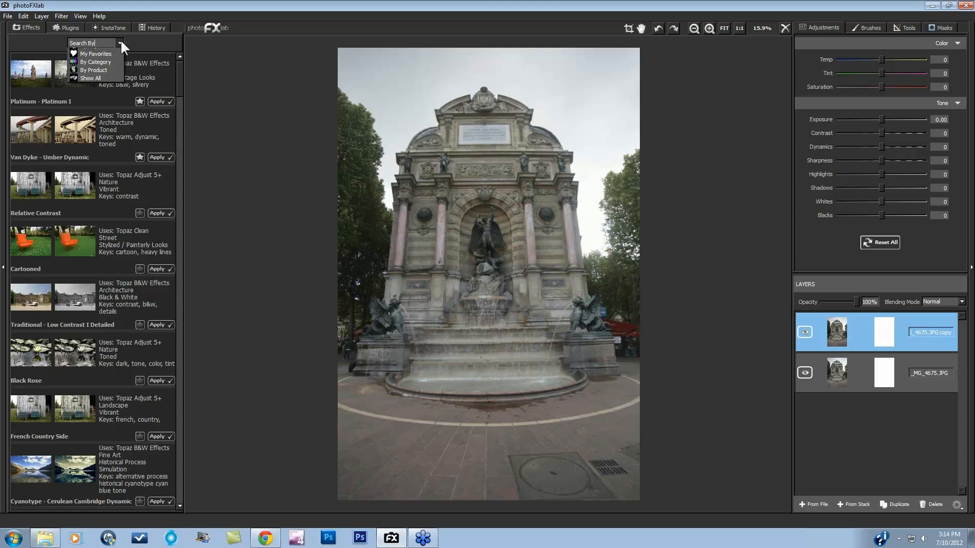
click(105, 84)
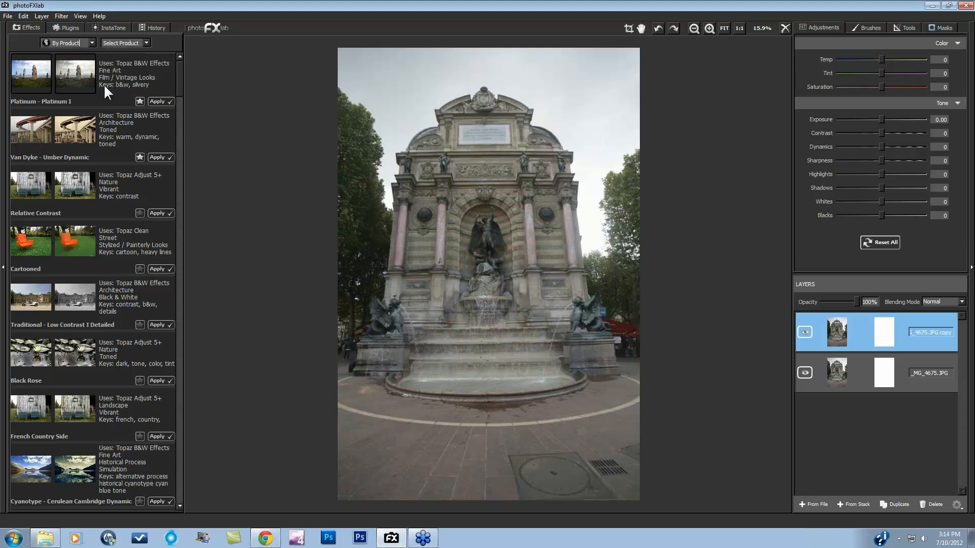
click(147, 44)
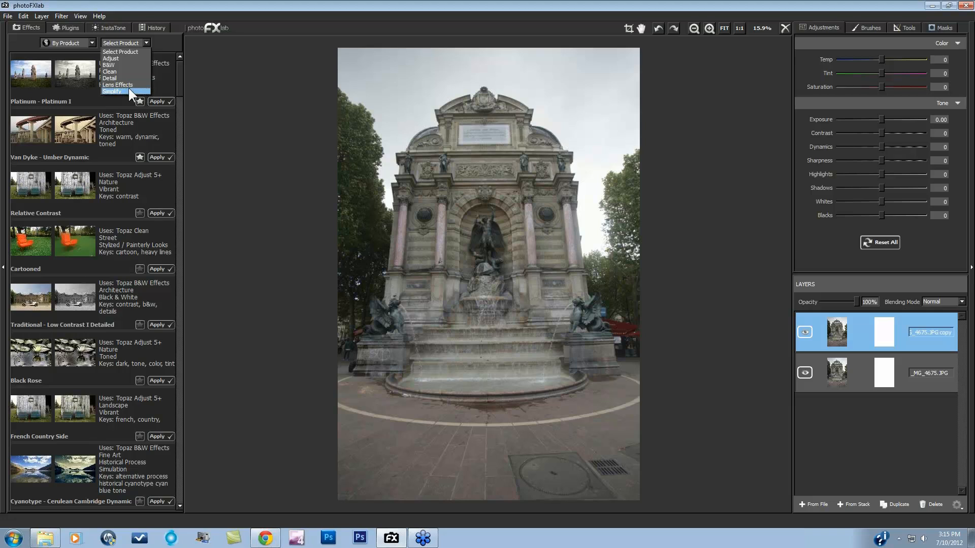
click(130, 58)
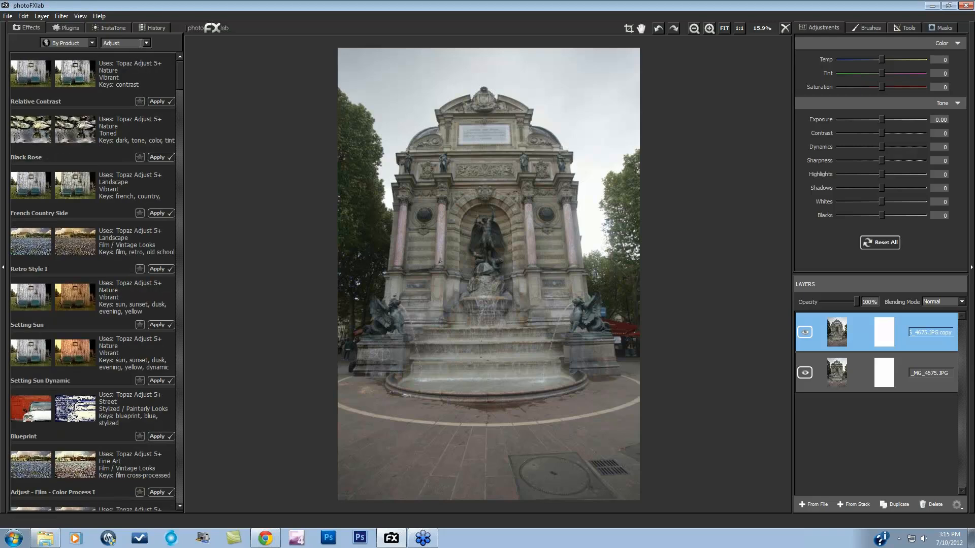
Switch the product filter to B&W and look through the Albumen and Cyanotype effects
click(142, 42)
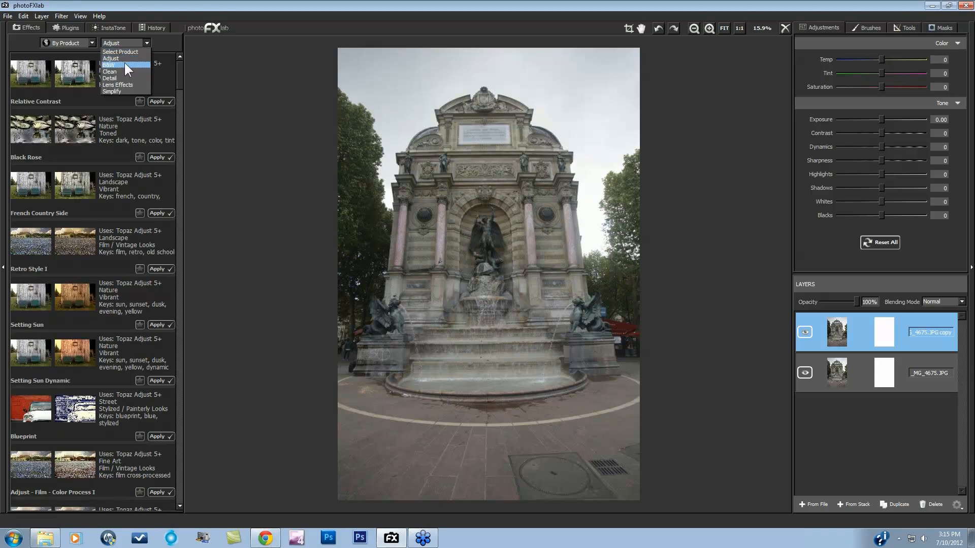
click(125, 64)
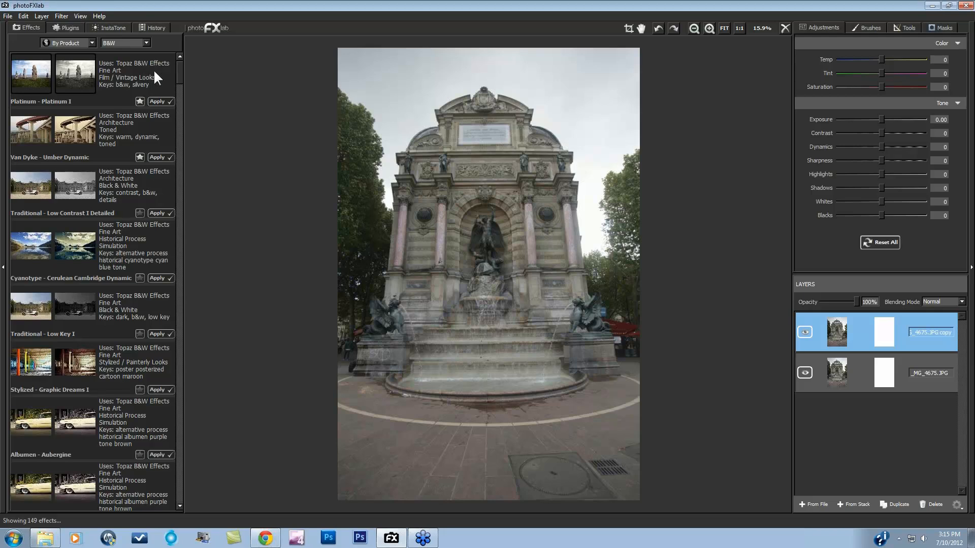
scroll(133, 99, down, 8)
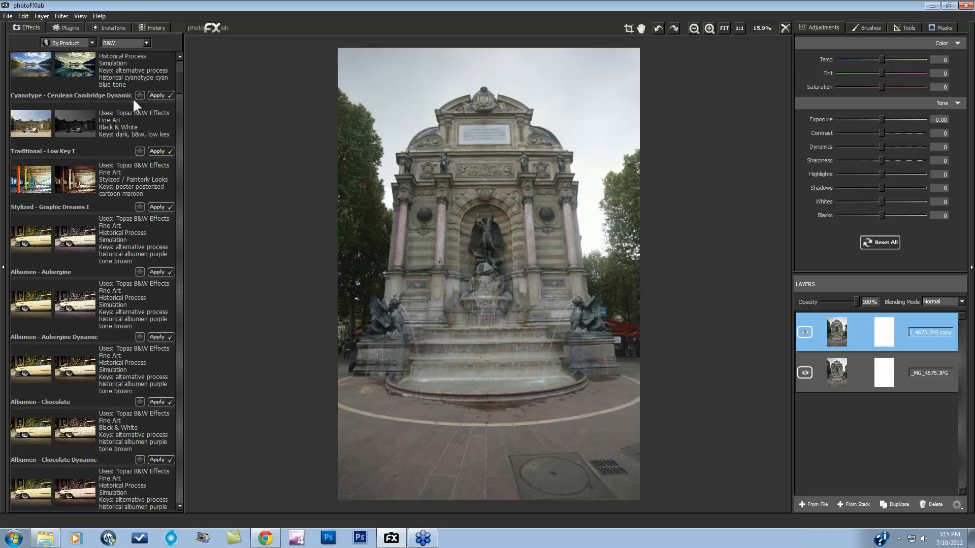
scroll(134, 100, down, 18)
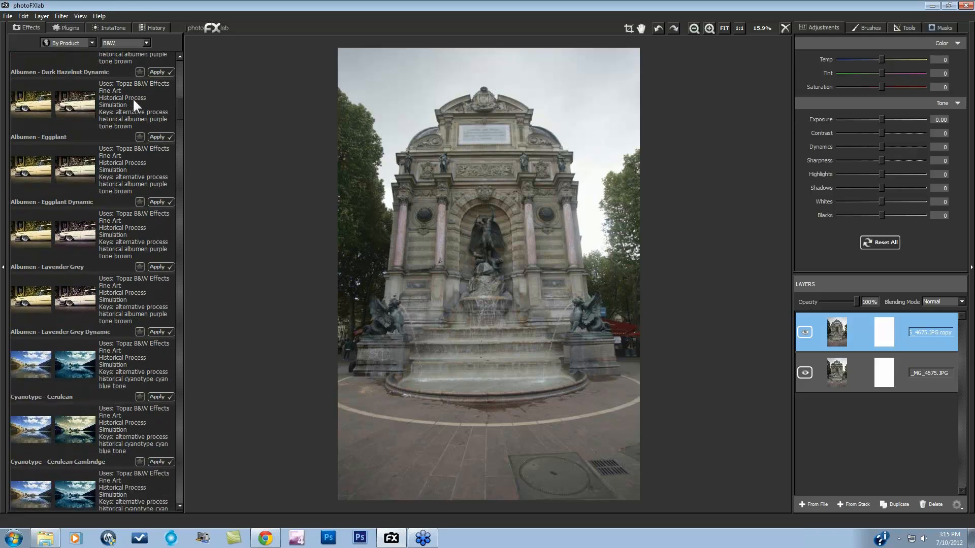
scroll(134, 105, down, 1)
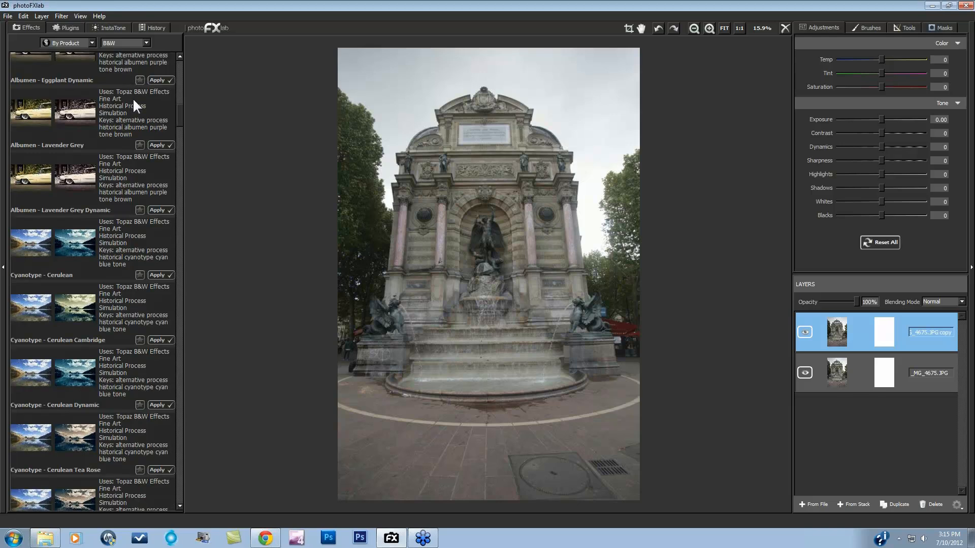
scroll(134, 100, up, 7)
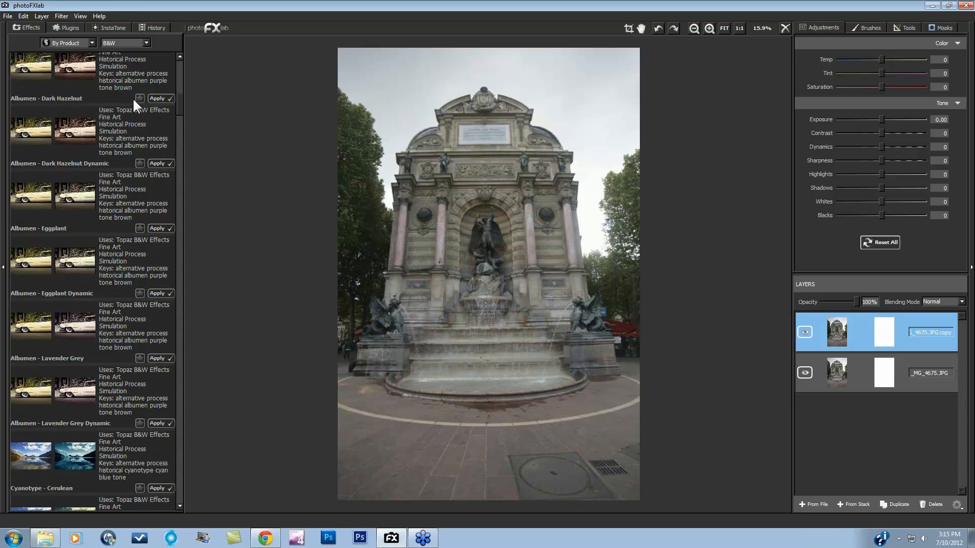
scroll(133, 97, down, 13)
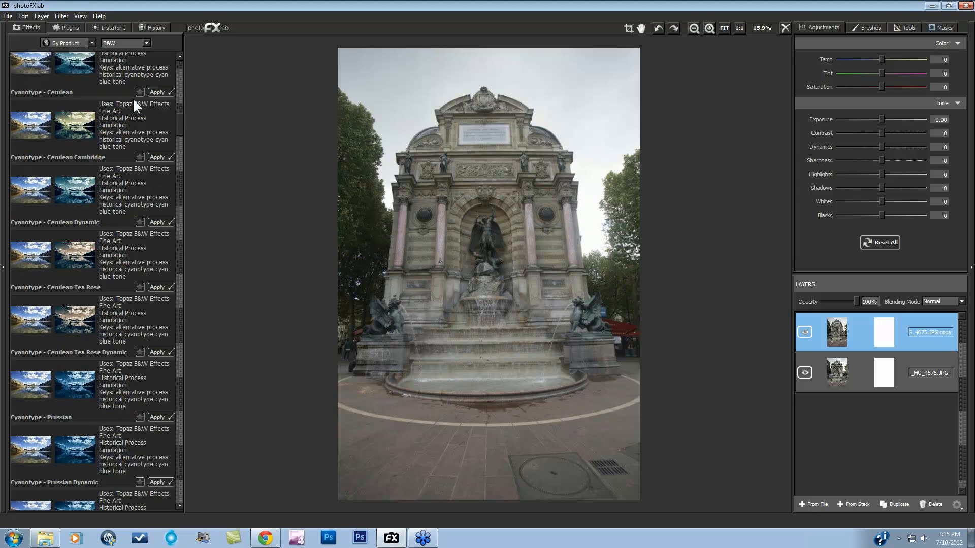
Look at the product and search options, and view the enlarged Cyanotype - Cerulean effect preview before closing it
click(144, 42)
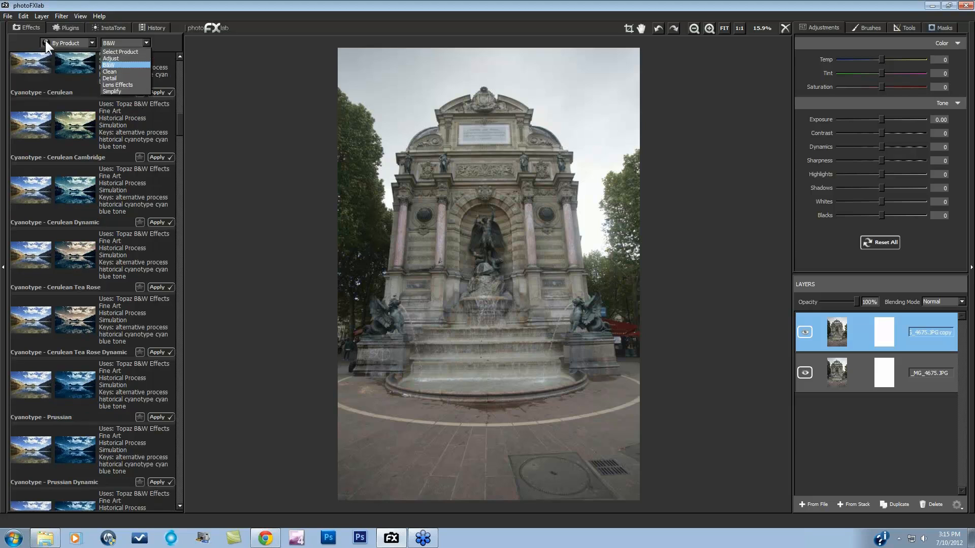
click(93, 42)
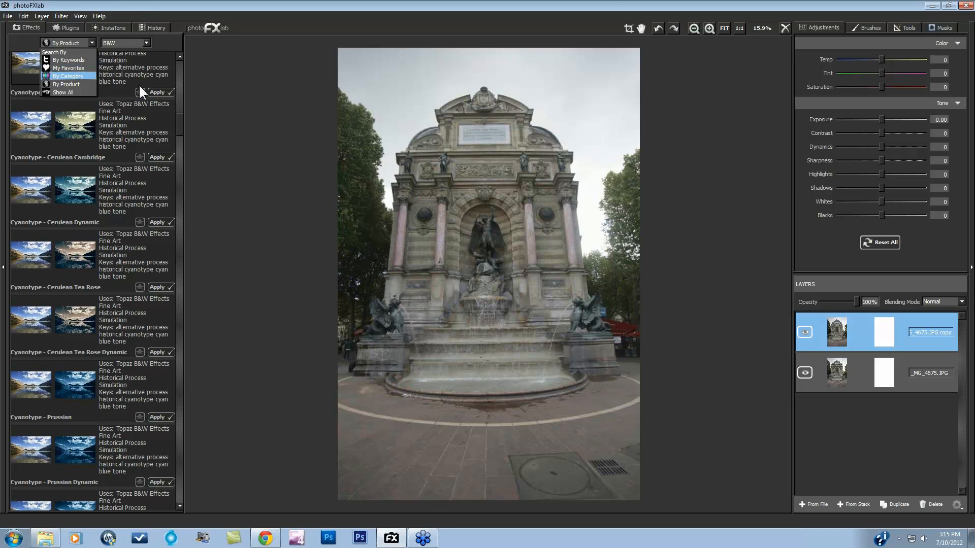
click(116, 88)
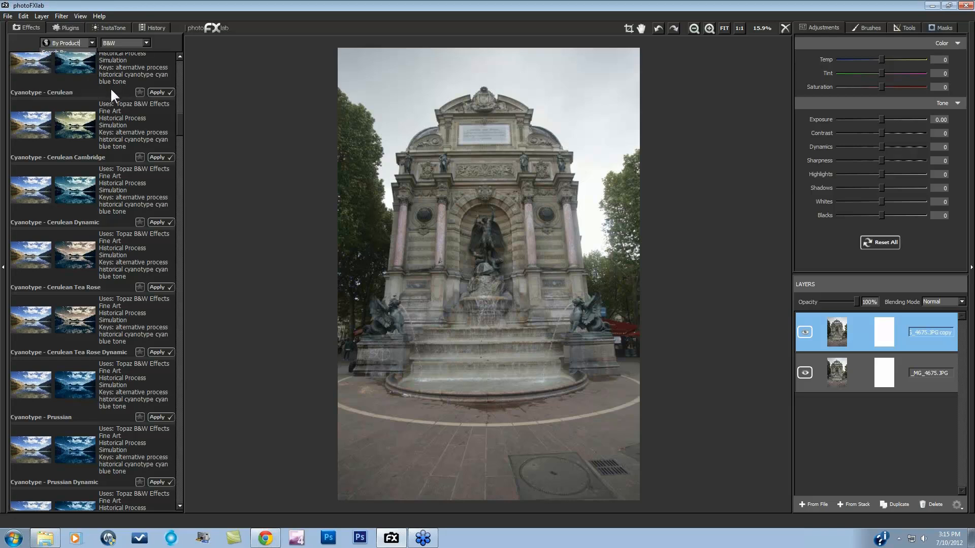
click(110, 88)
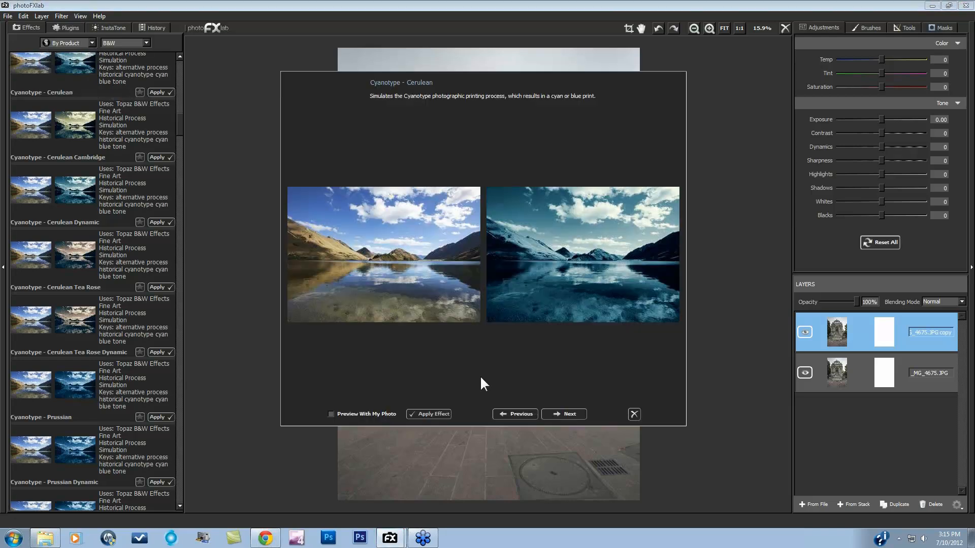
click(634, 414)
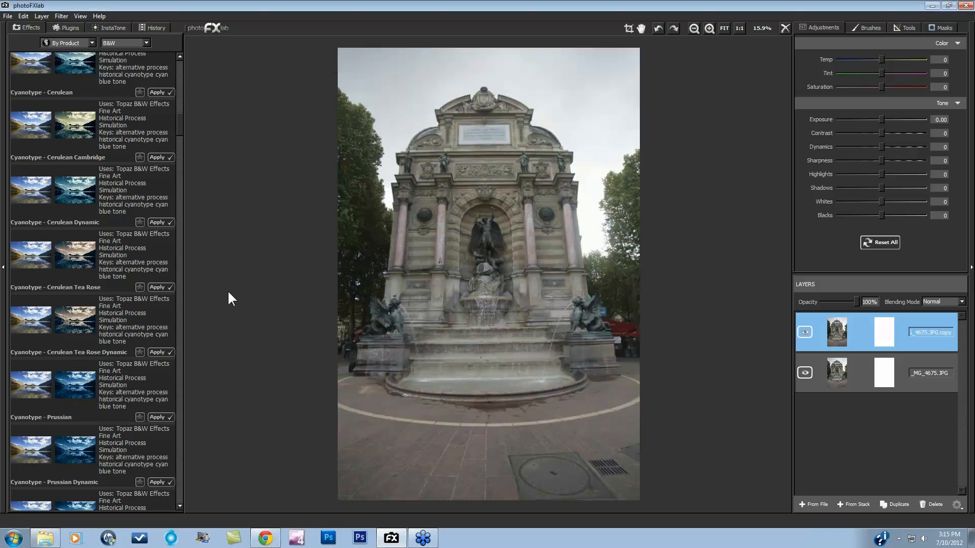
Mark the Cyanotype - Cerulean Cambridge effect as a favorite and display My Favorites
scroll(135, 178, up, 2)
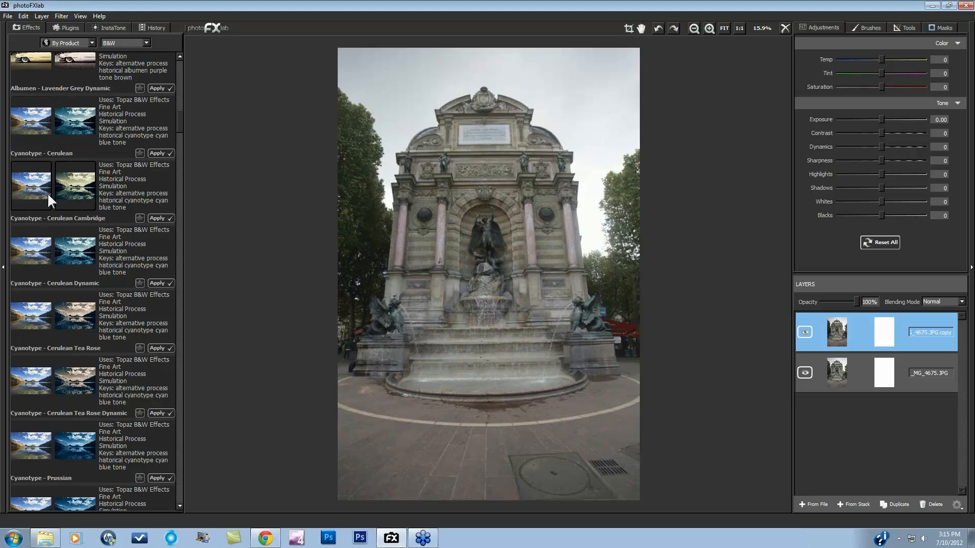
click(139, 218)
click(87, 43)
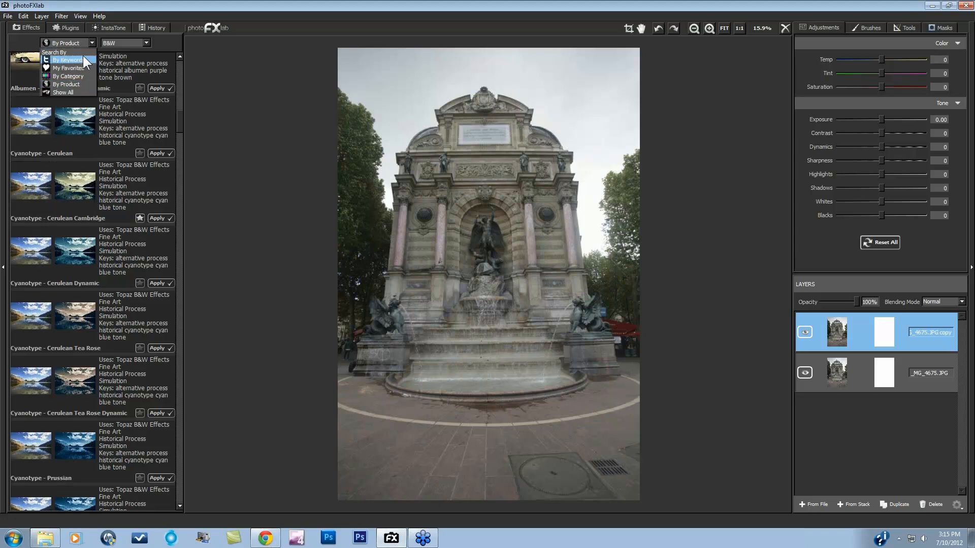
click(80, 68)
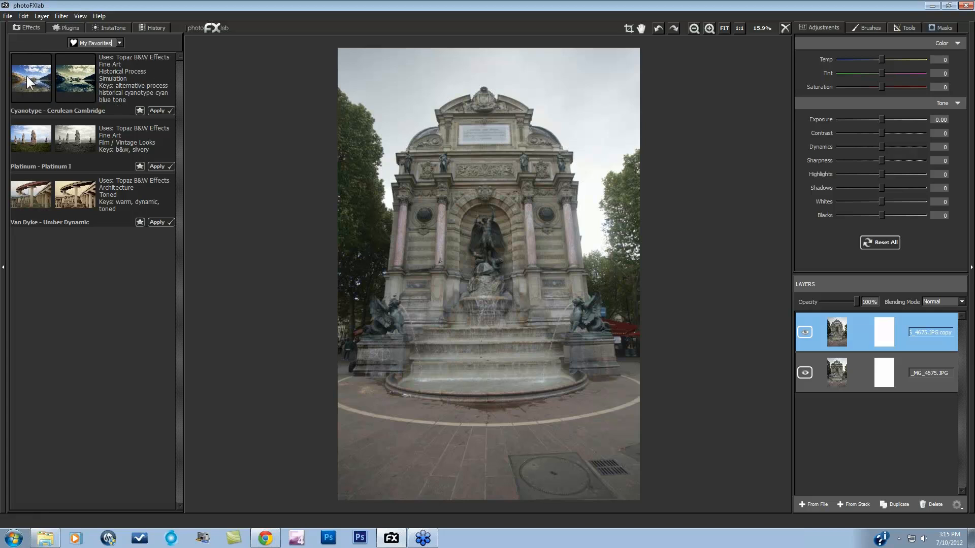
Switch the effects search to By Category, view the available categories, and return to My Favorites
click(118, 42)
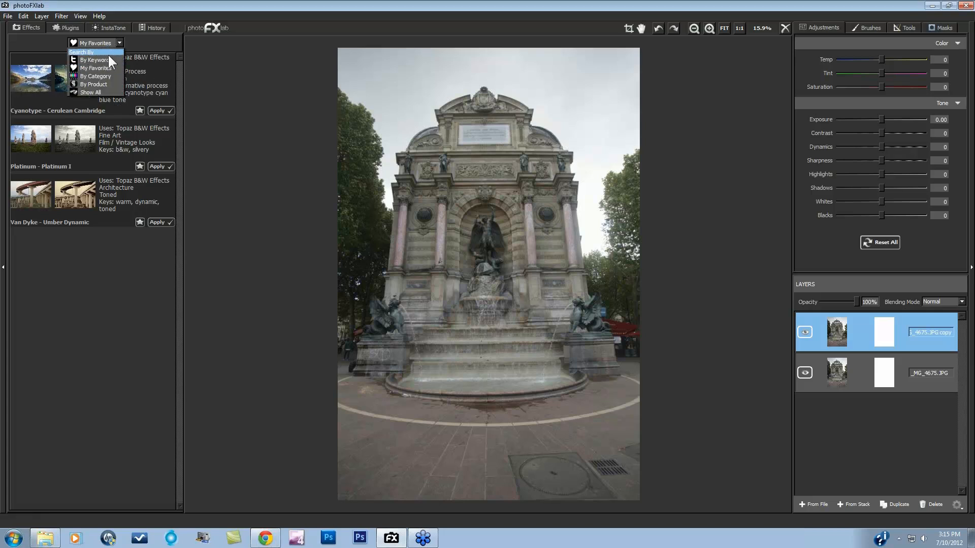
click(104, 76)
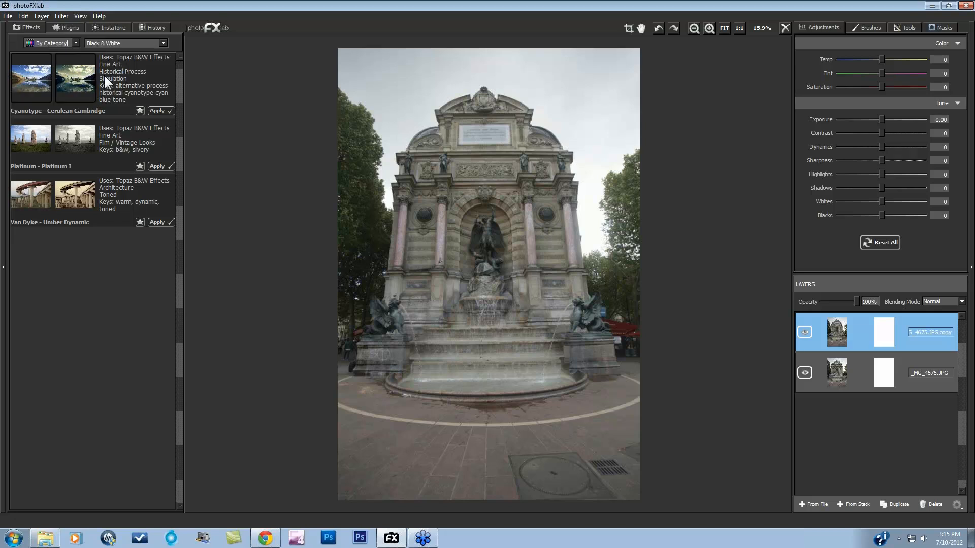
click(162, 43)
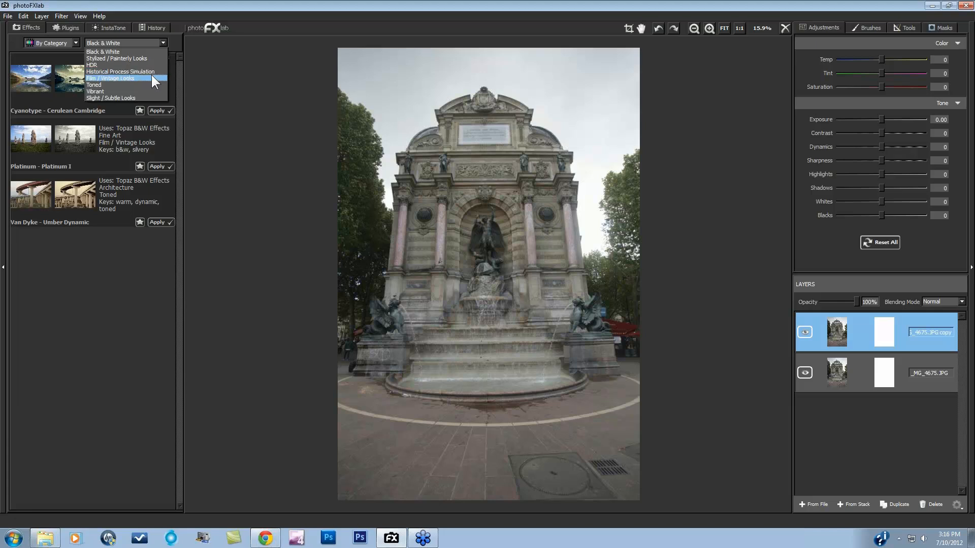
click(77, 42)
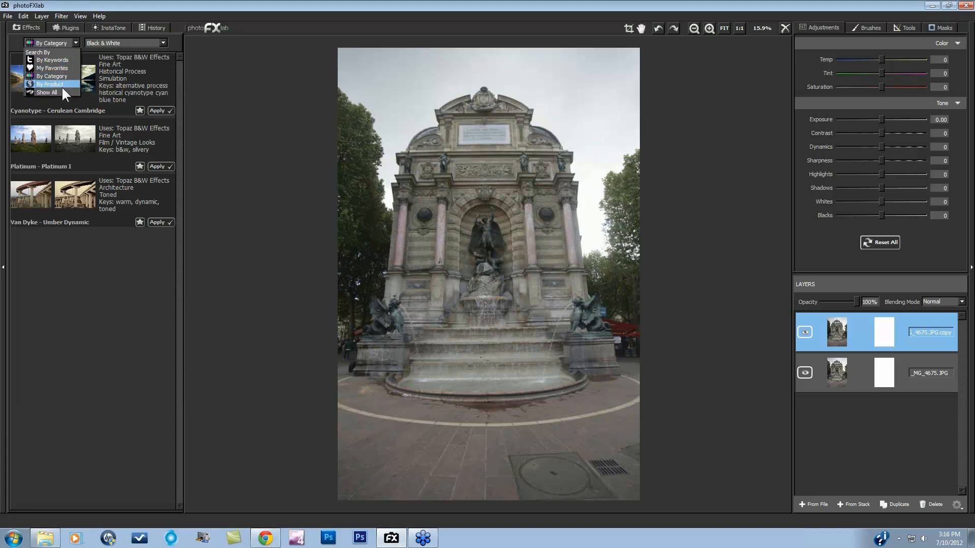
click(64, 68)
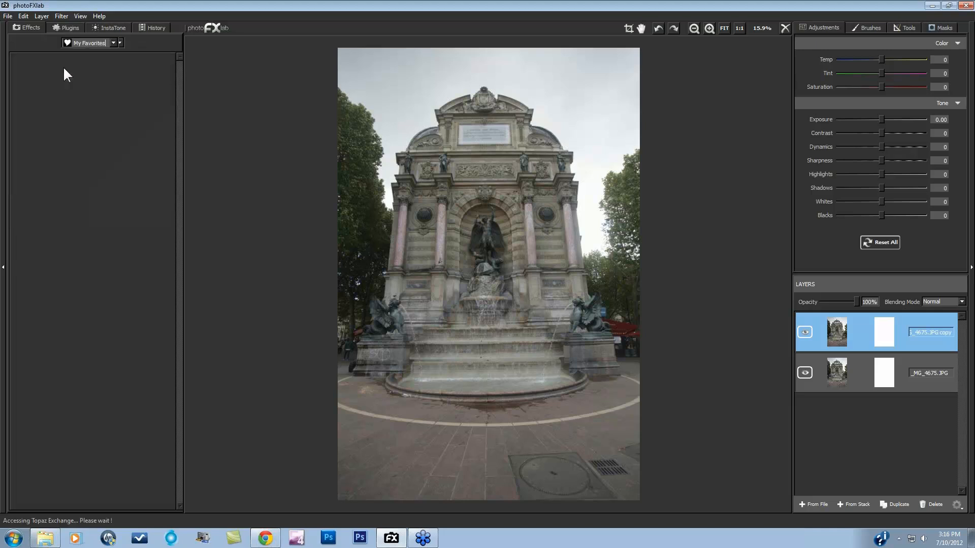
Search the effects by keyword for "platinum" and look over the matching effects
click(119, 43)
click(96, 60)
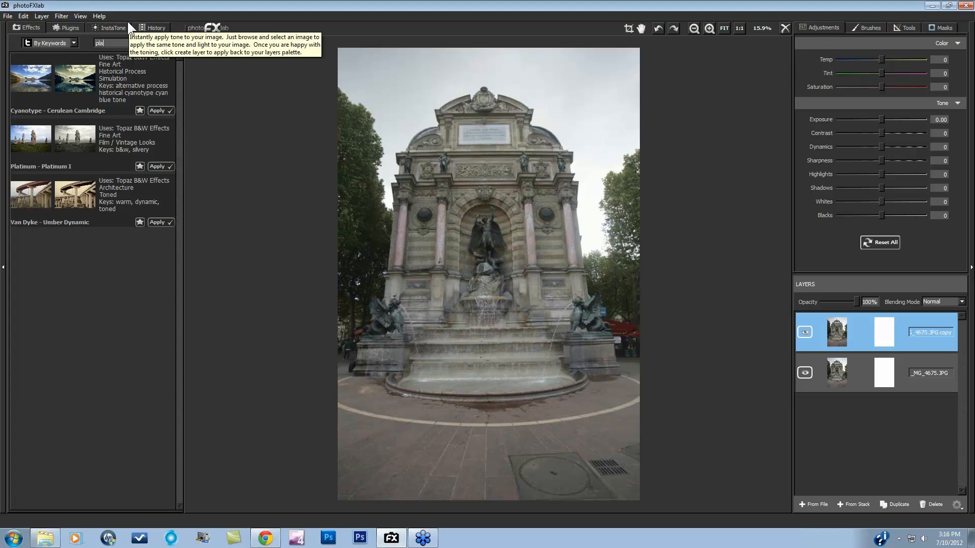
text(um)
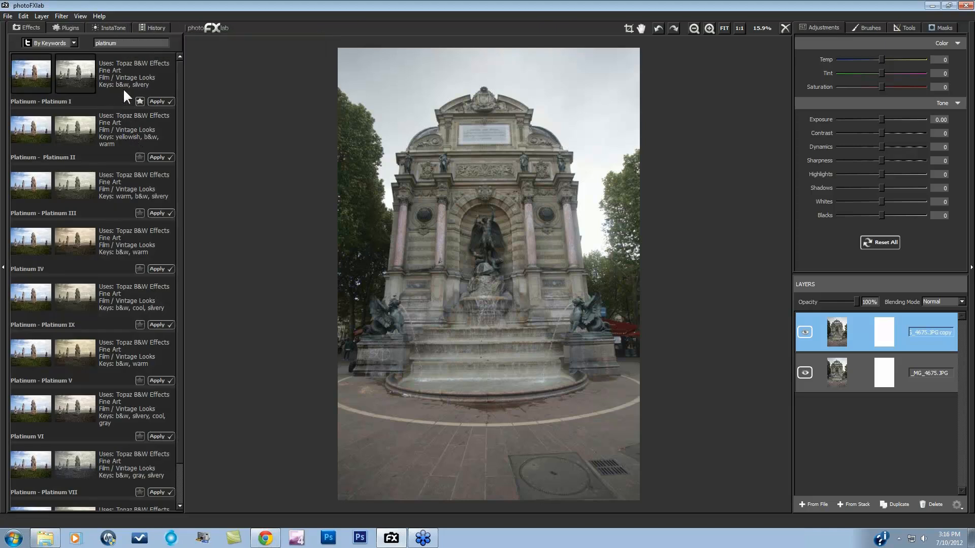
scroll(118, 129, down, 1)
scroll(117, 126, up, 1)
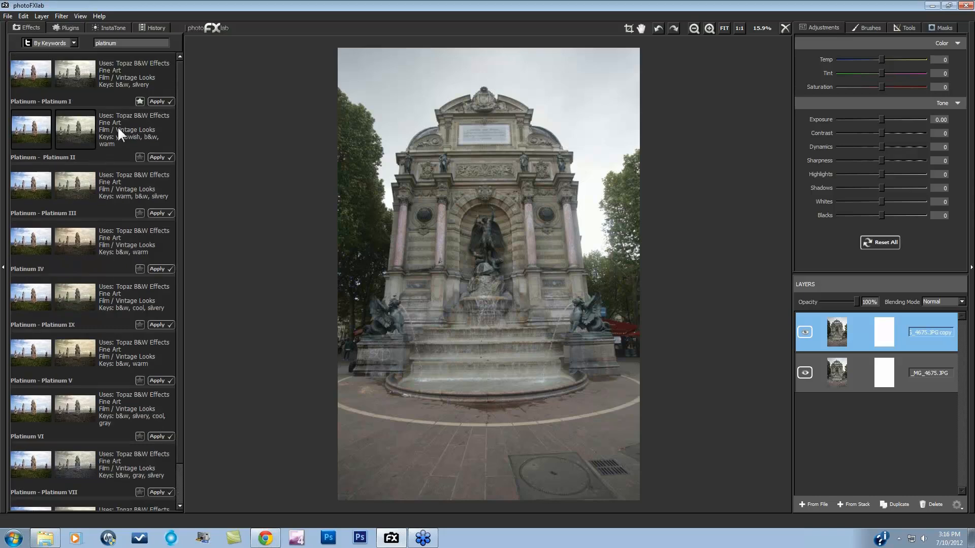
Preview the Platinum I effect on the fountain photo and step forward through the presets to Platinum V
click(116, 75)
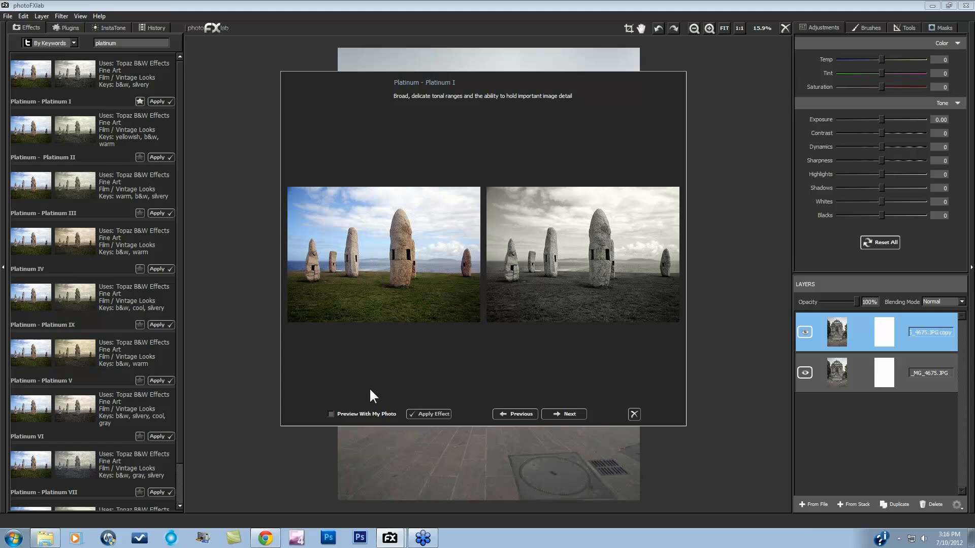
click(330, 414)
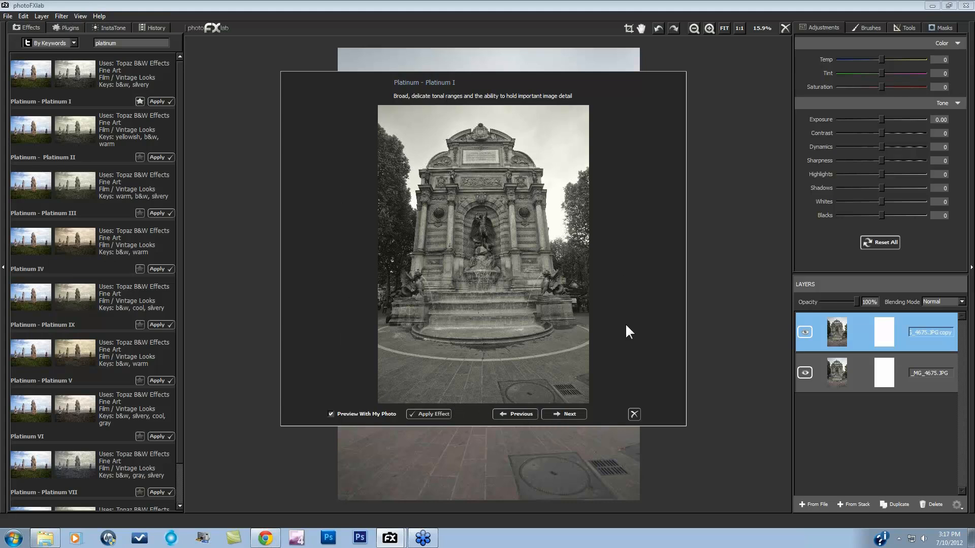
click(562, 415)
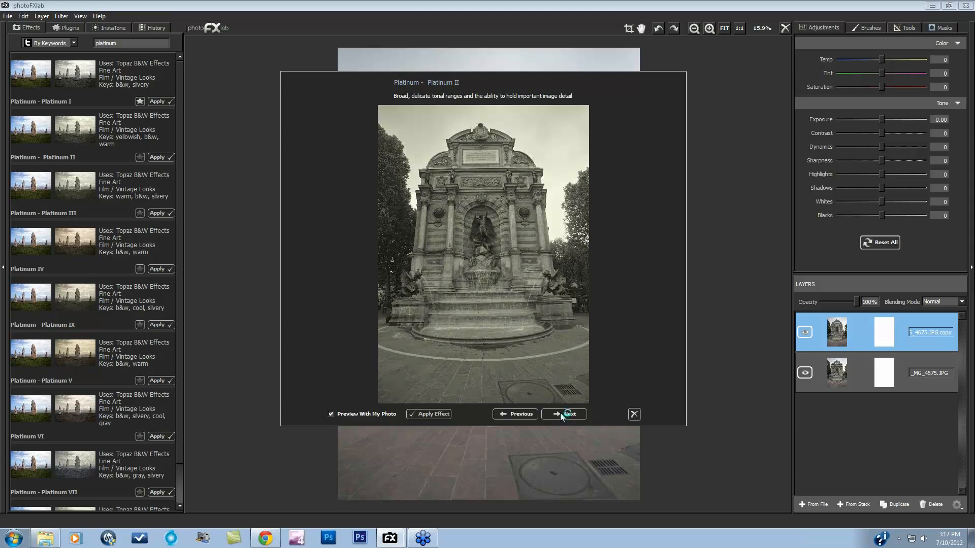
click(561, 415)
click(562, 415)
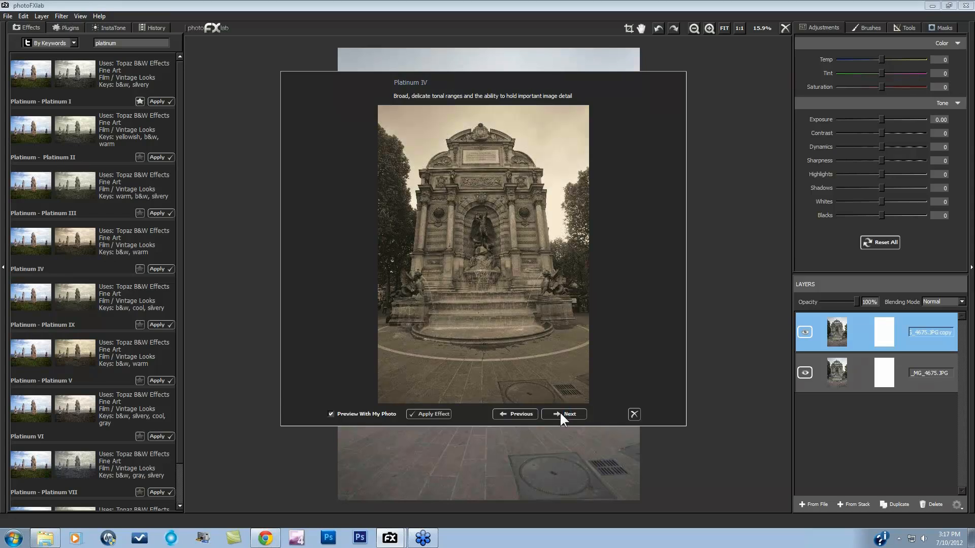
click(561, 415)
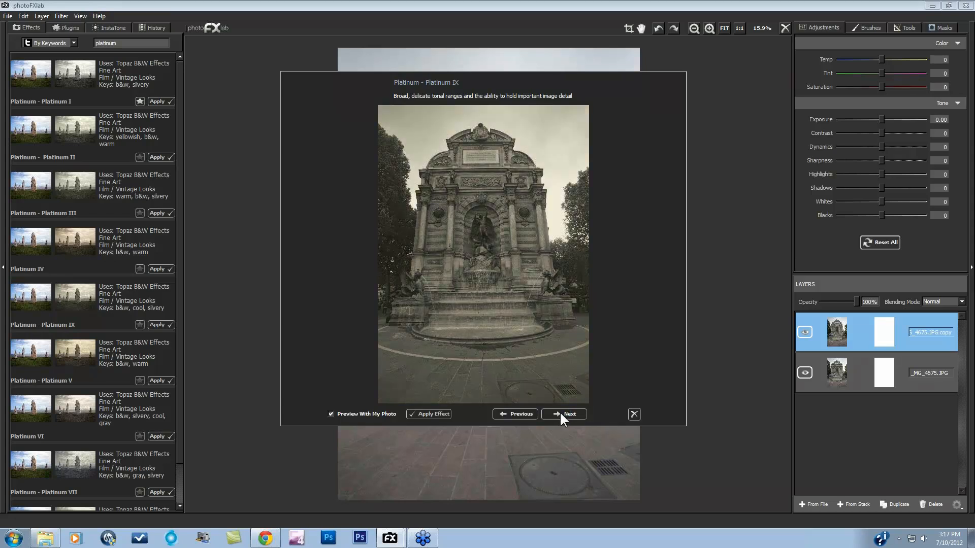
click(561, 415)
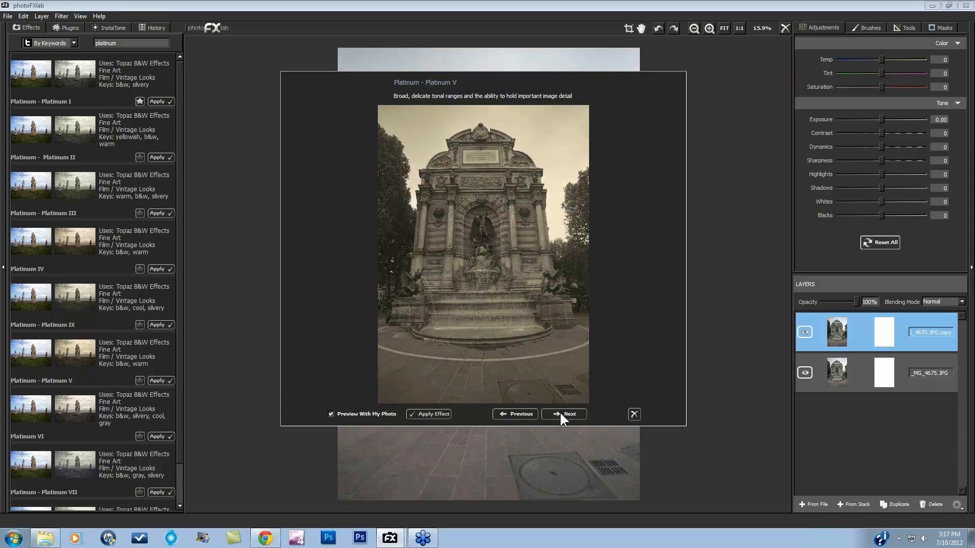
Go back to the Platinum III preview and apply that effect to the copy layer
click(521, 415)
click(522, 414)
click(521, 415)
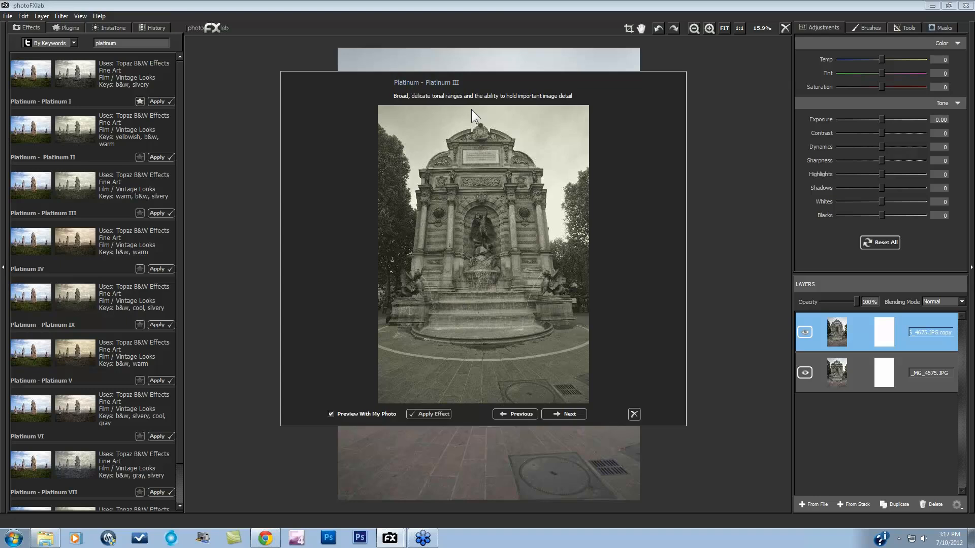
click(421, 413)
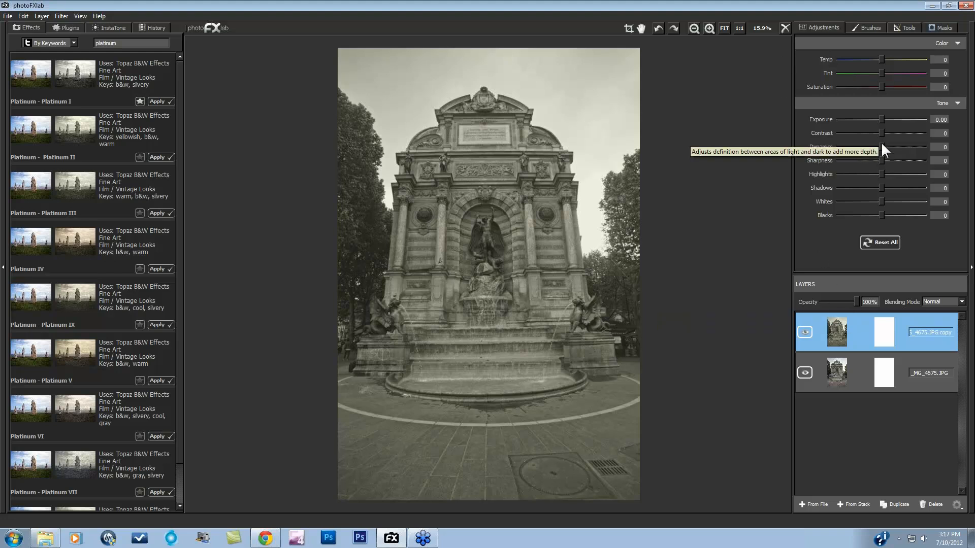
Set the copy layer's Dynamics to 35, and replace that layer with a fresh duplicate of the original photo
mouse_move(881, 147)
mouse_down()
mouse_move(902, 147)
mouse_move(893, 146)
mouse_up()
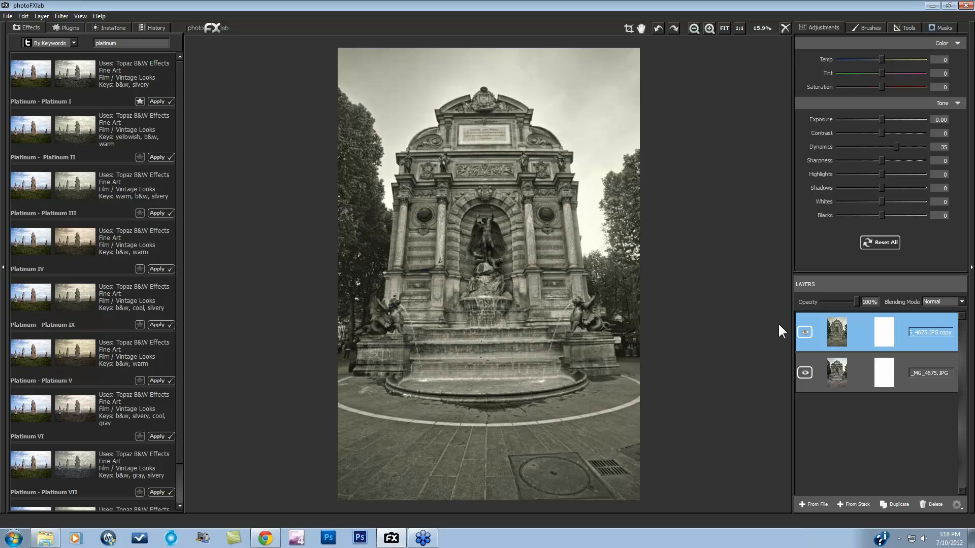
click(937, 501)
click(895, 503)
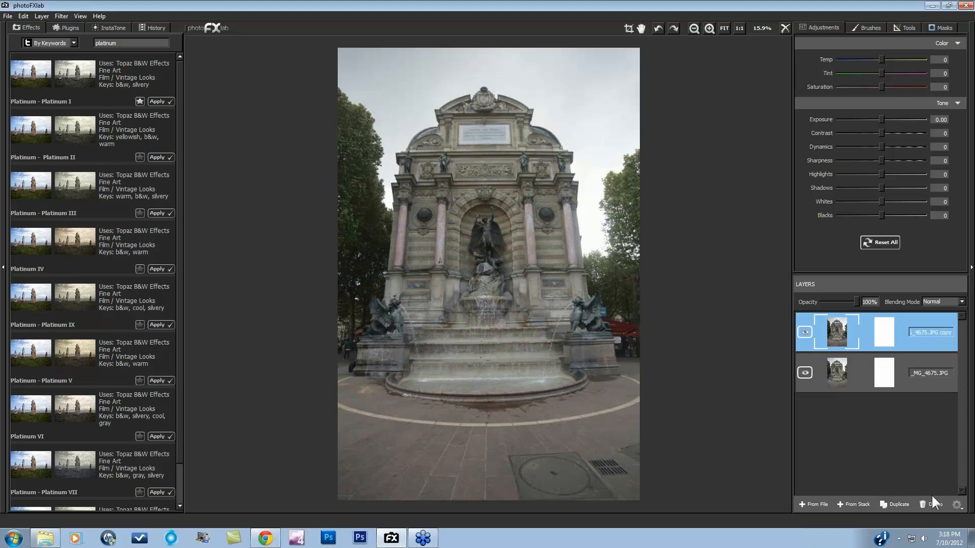
Start the Topaz BW Effects plugin on the copy layer and choose the Platinum III preset from the Platinum Collection
click(67, 28)
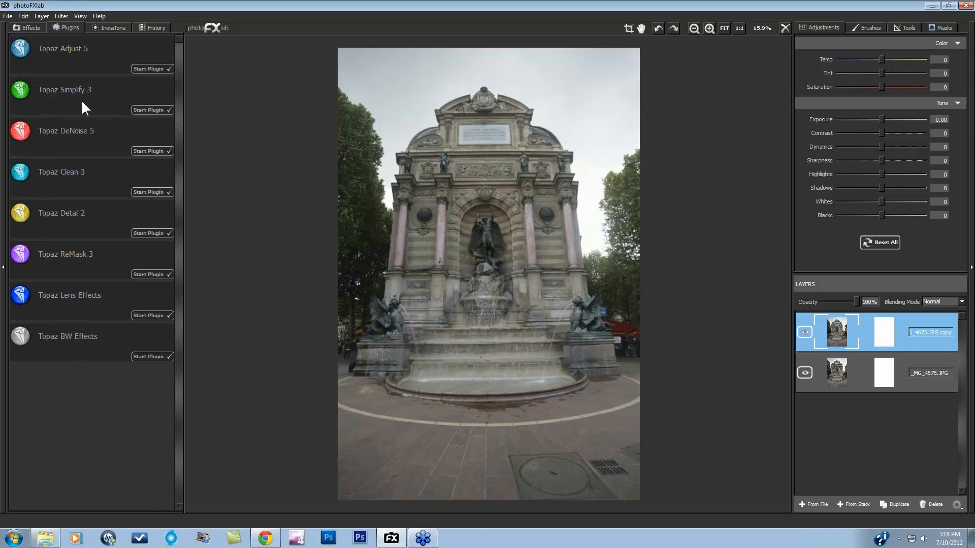
click(150, 357)
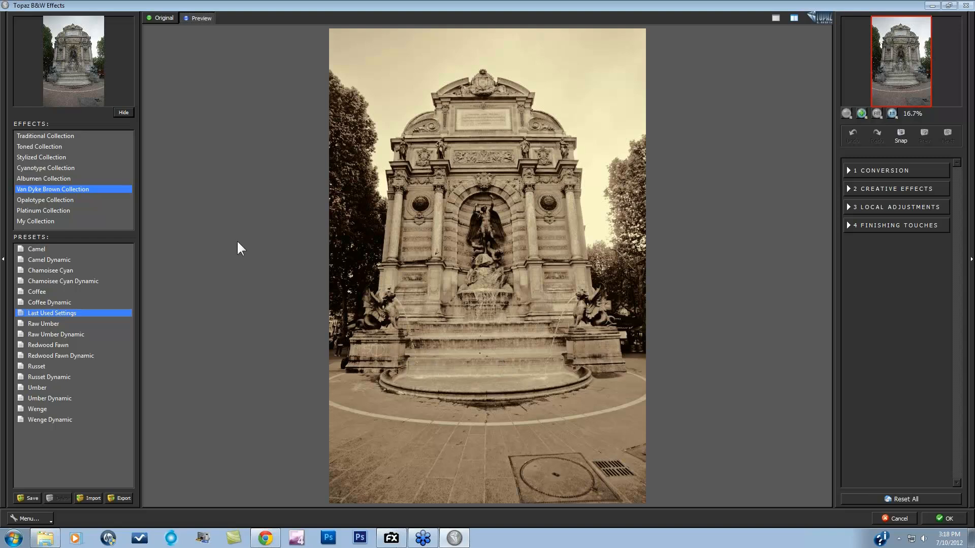
click(37, 210)
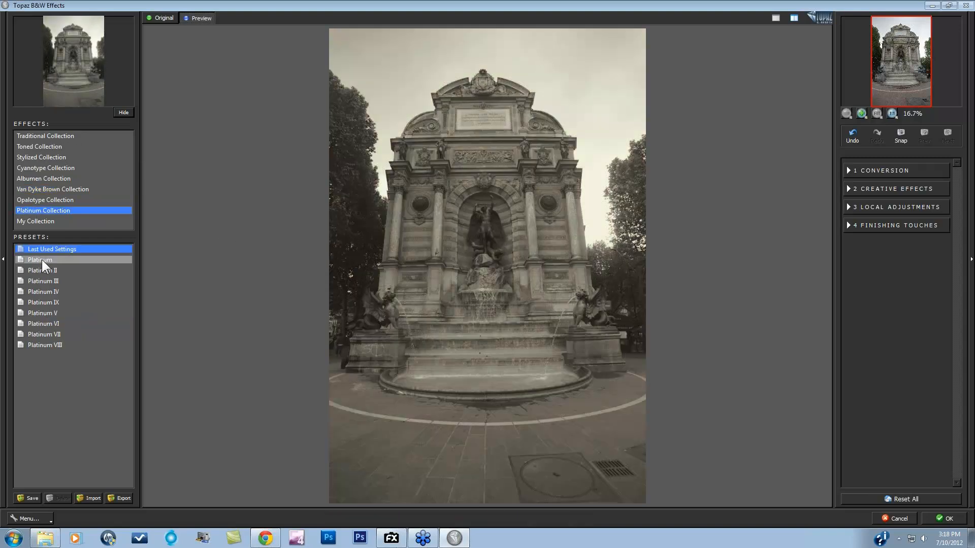
click(42, 260)
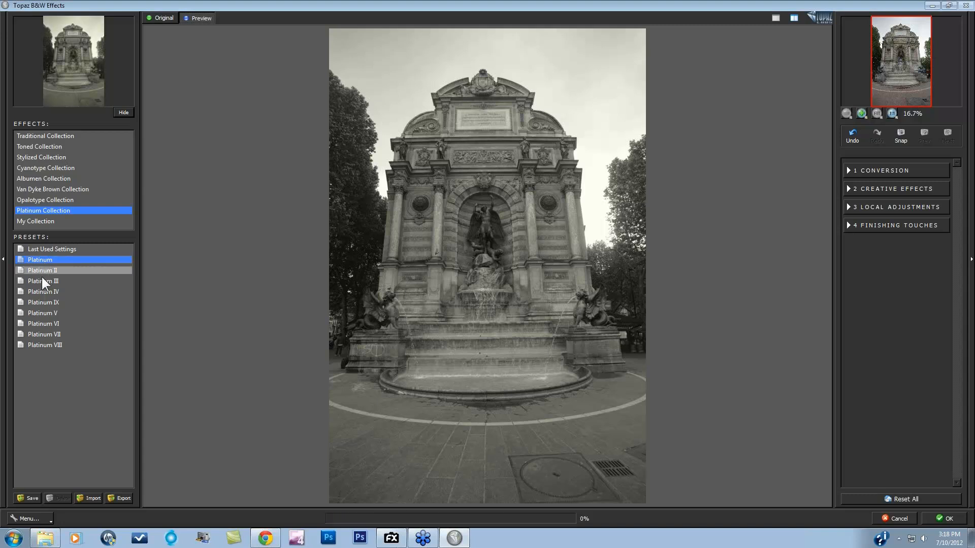
click(42, 278)
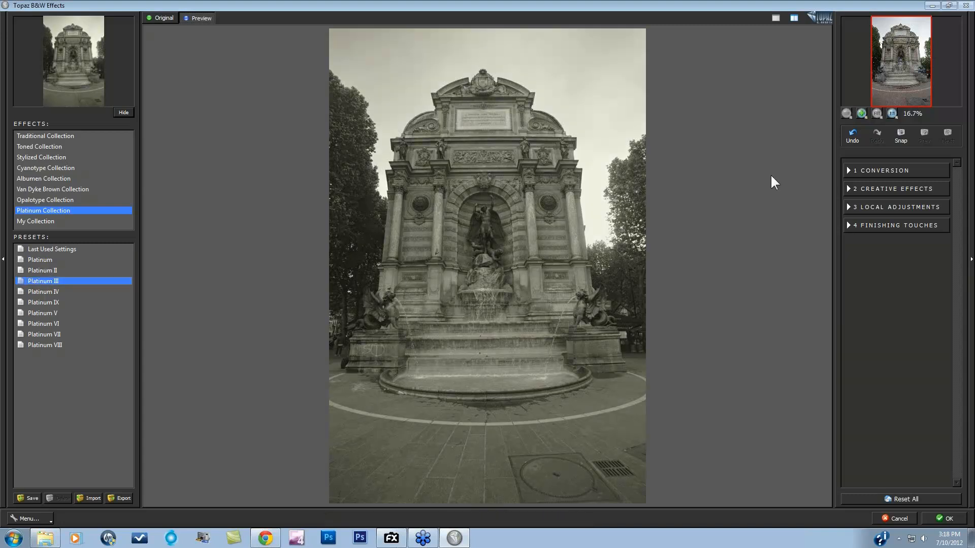
Set Adaptive Exposure to 0.56, raise the Basic Exposure contrast, and return the plugin result to the copy layer
click(851, 171)
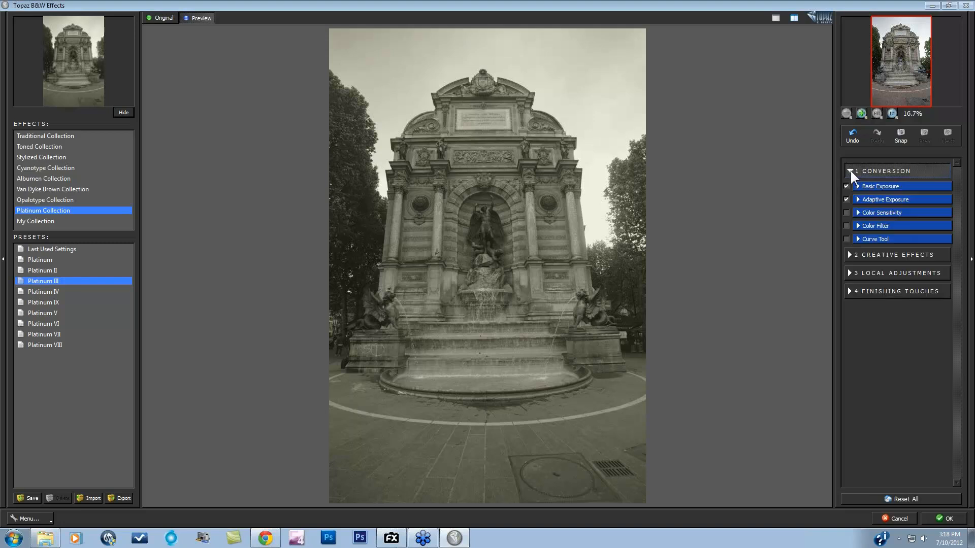
click(858, 199)
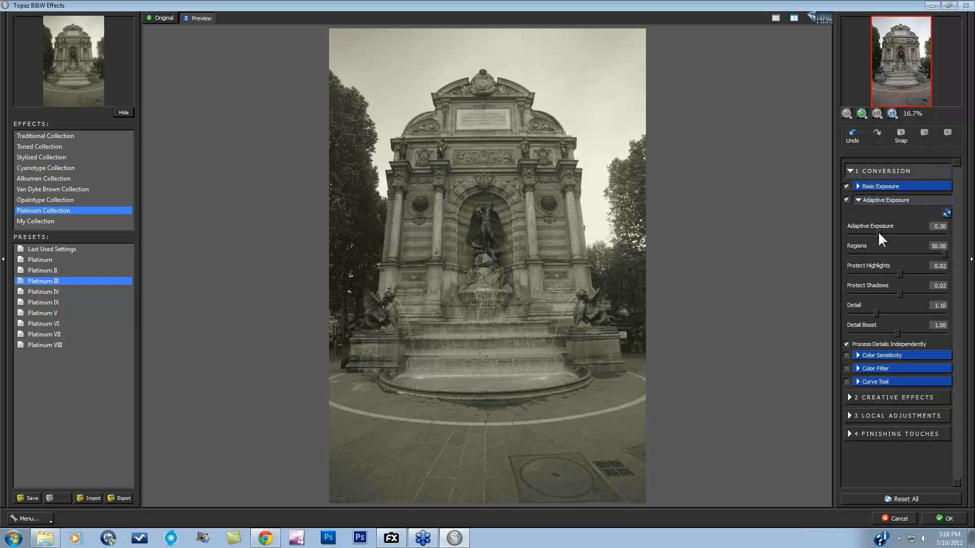
drag(878, 233, 902, 236)
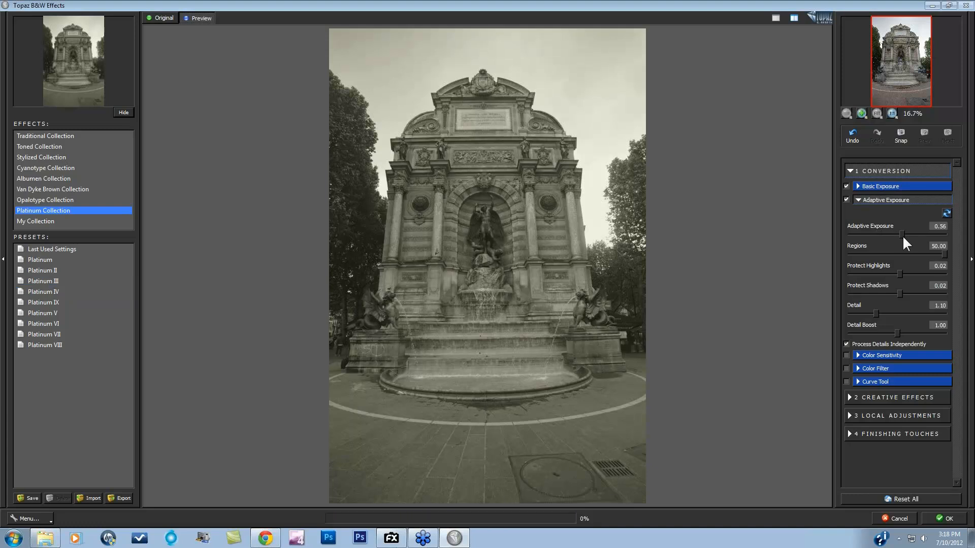
click(860, 188)
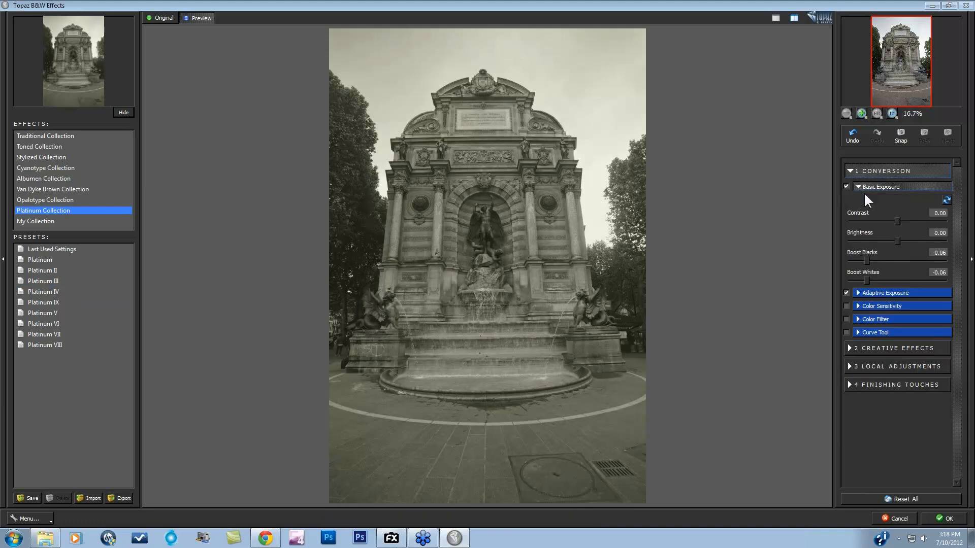
drag(897, 219, 916, 219)
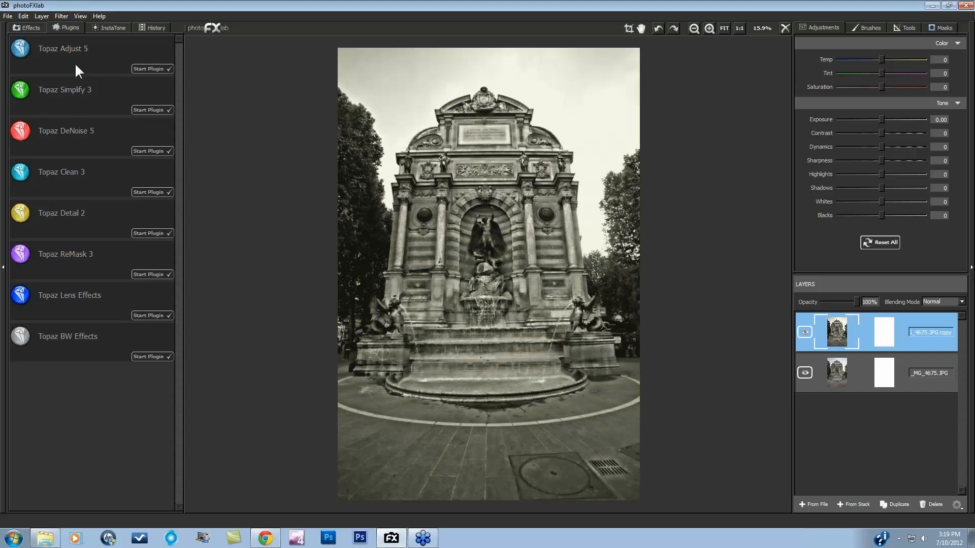
Delete the black-and-white copy layer and duplicate the original fountain photo again
click(934, 504)
click(900, 504)
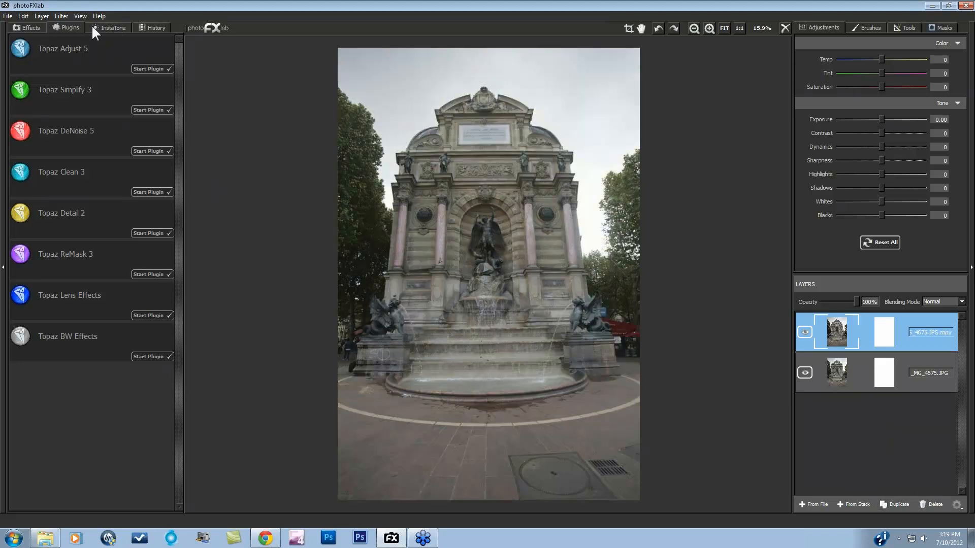
Browse 500px.com in InstaTone, preview the tone of the Morning Activity photo on the fountain, and remember it
click(109, 28)
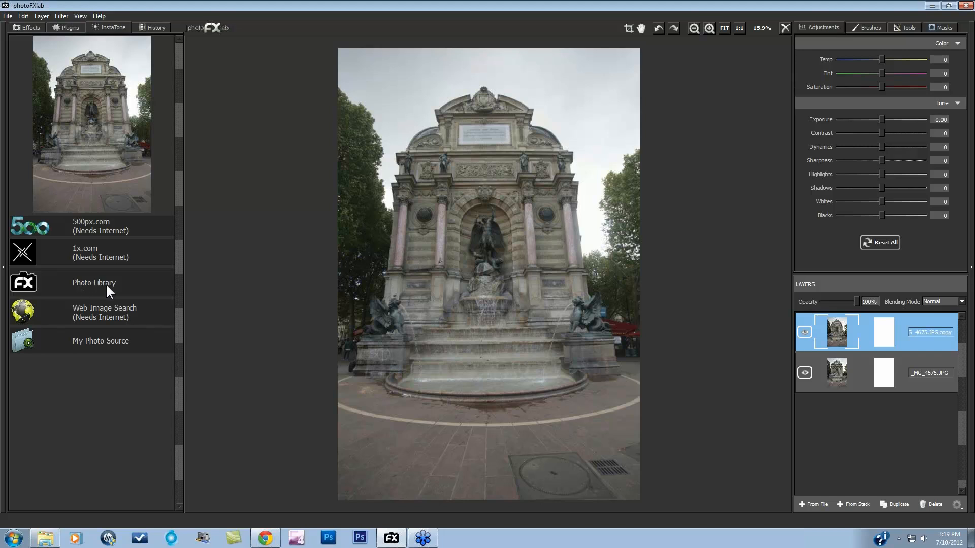
click(93, 226)
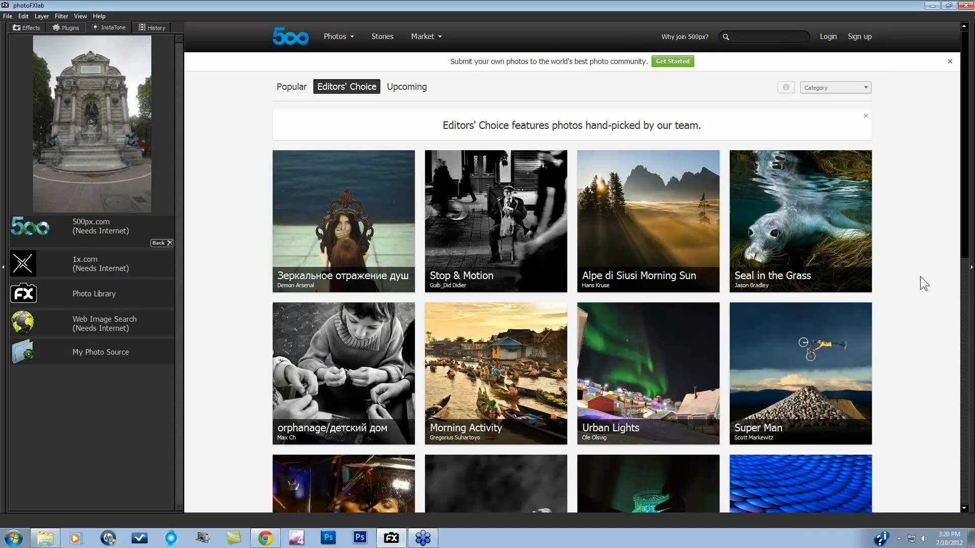
scroll(916, 278, down, 3)
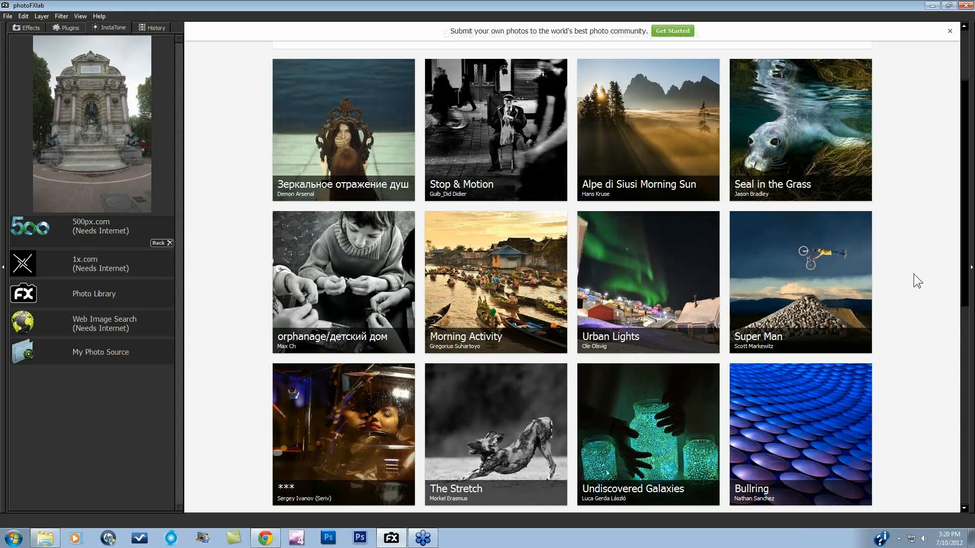
click(492, 262)
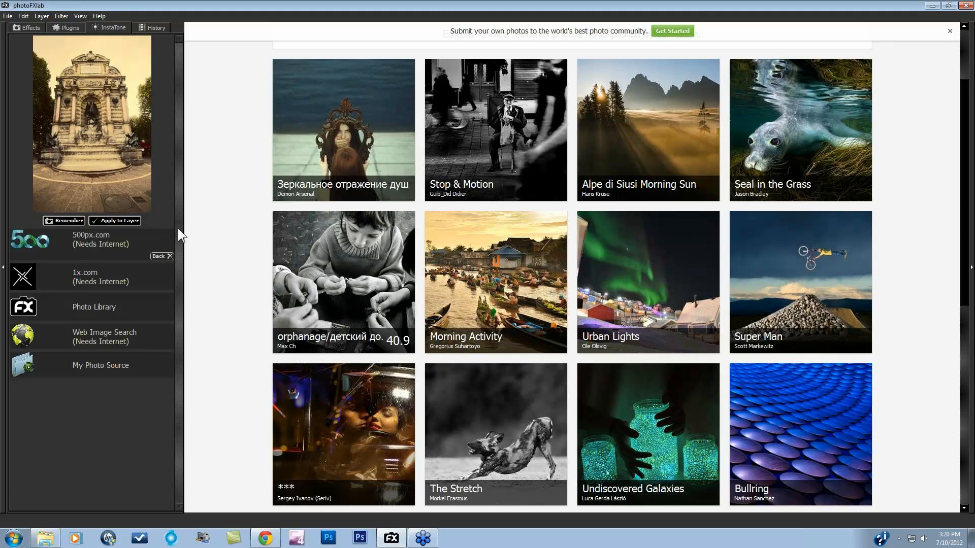
click(66, 222)
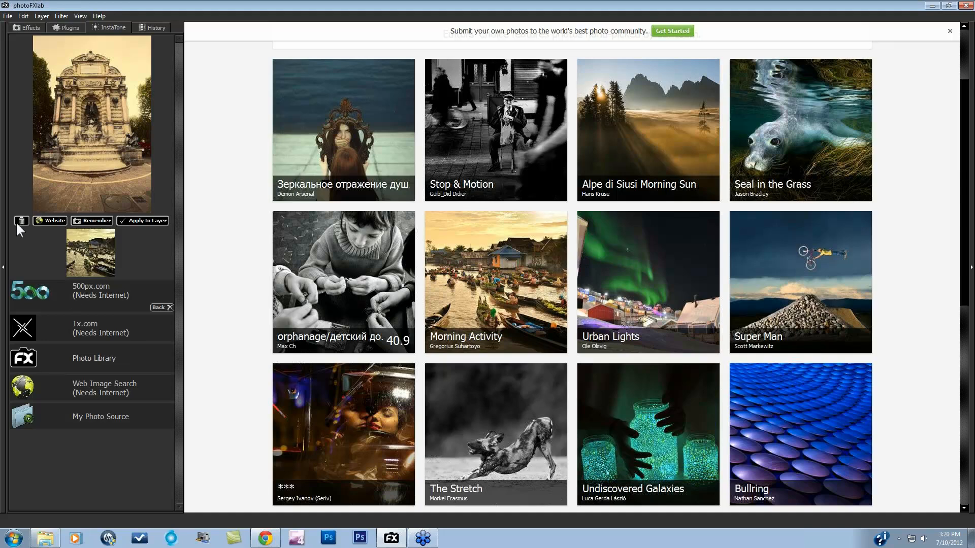
Preview the tone of the 500px photo of two women sitting in a sunlit field
scroll(224, 258, down, 6)
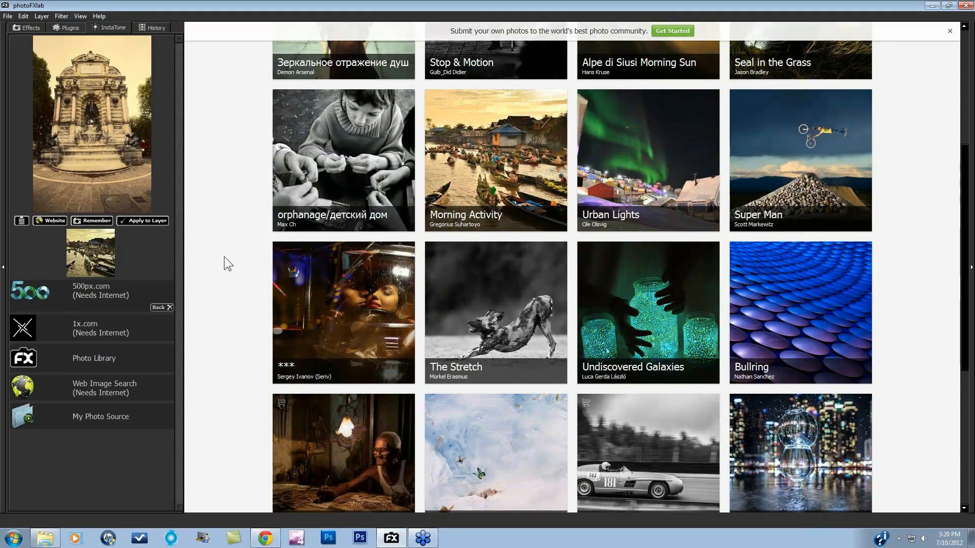
scroll(224, 257, down, 1)
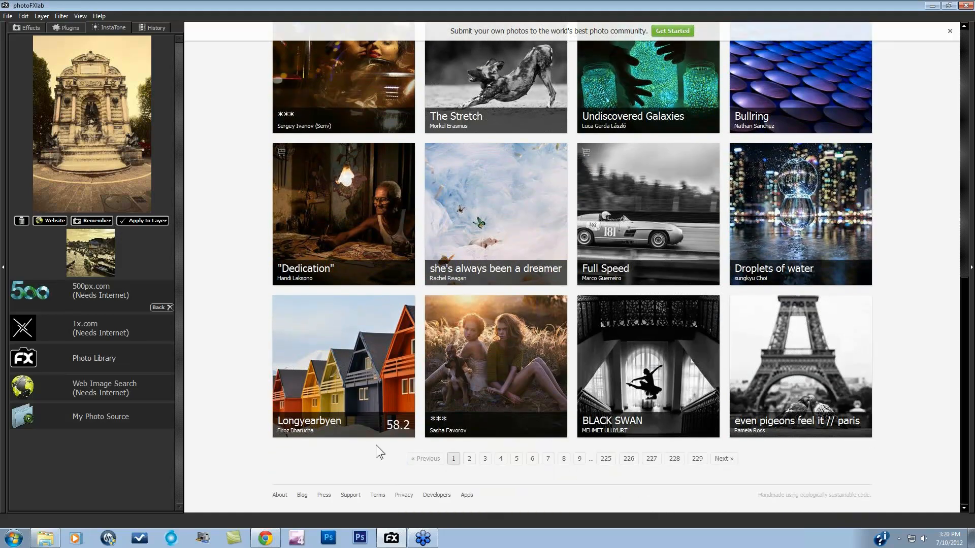
click(433, 406)
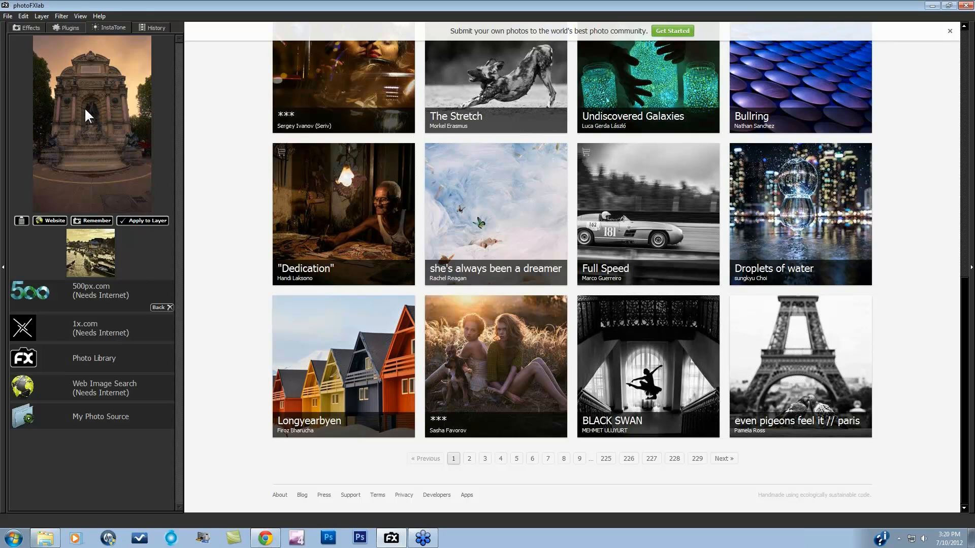
Browse 1x.com for a tone source, preview the murky green photo of a seated figure, and remember its tone
click(91, 330)
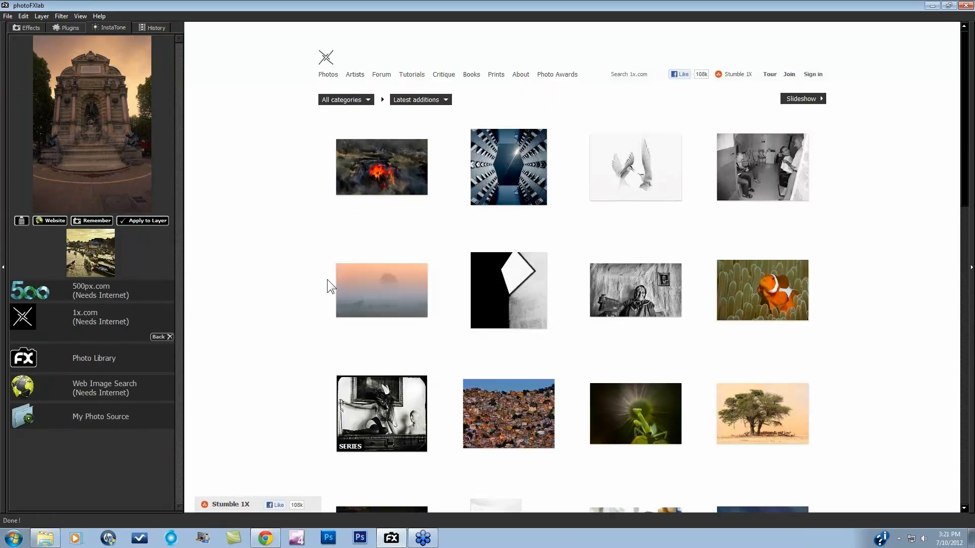
scroll(316, 278, down, 3)
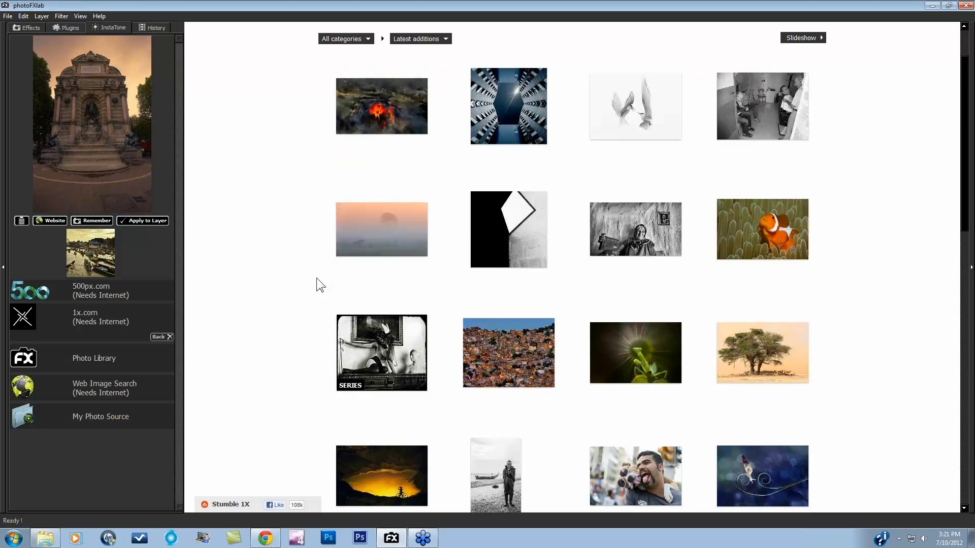
scroll(297, 264, down, 1)
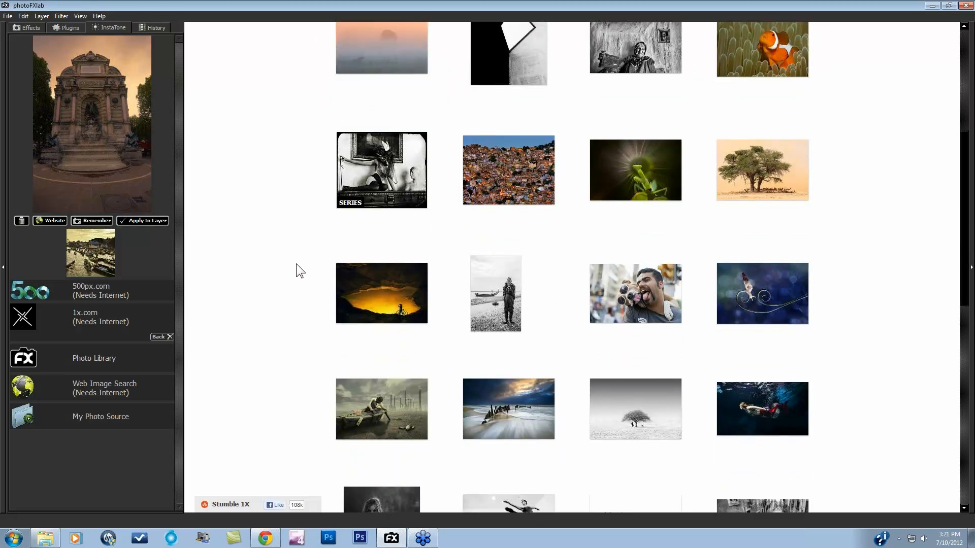
scroll(294, 263, down, 2)
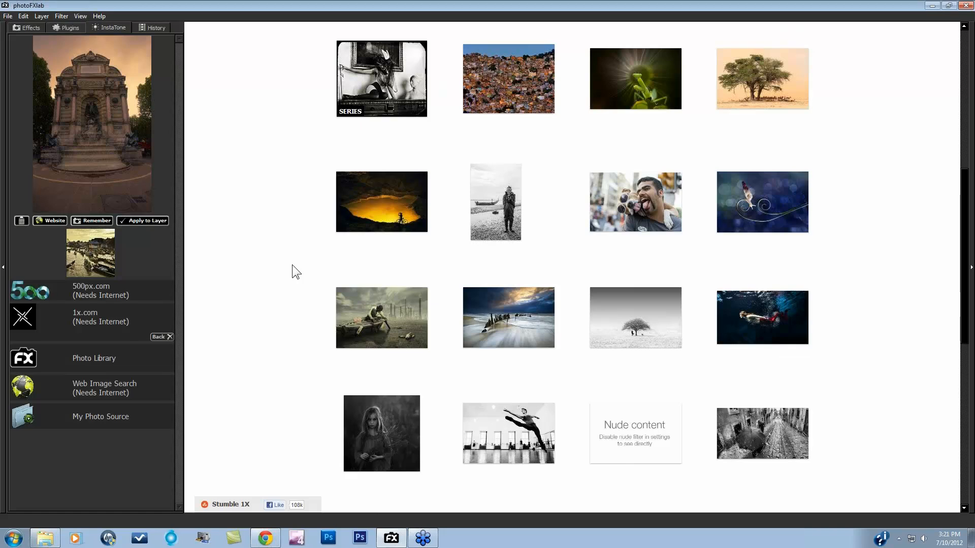
scroll(547, 349, up, 5)
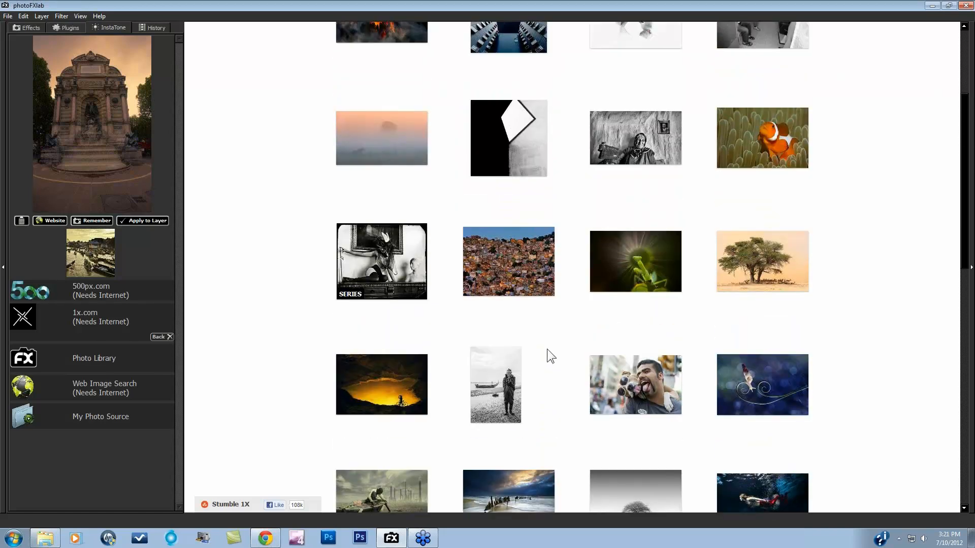
scroll(547, 351, down, 5)
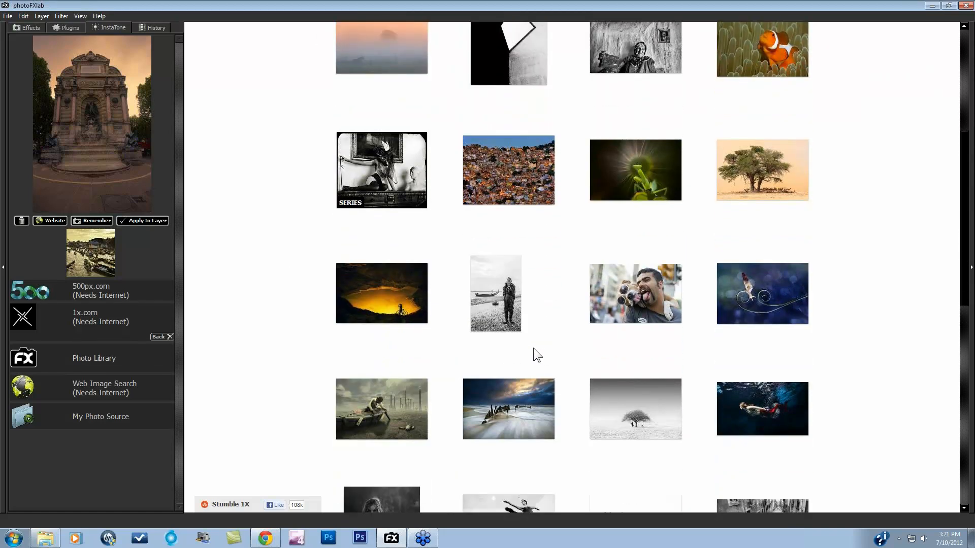
scroll(528, 361, down, 3)
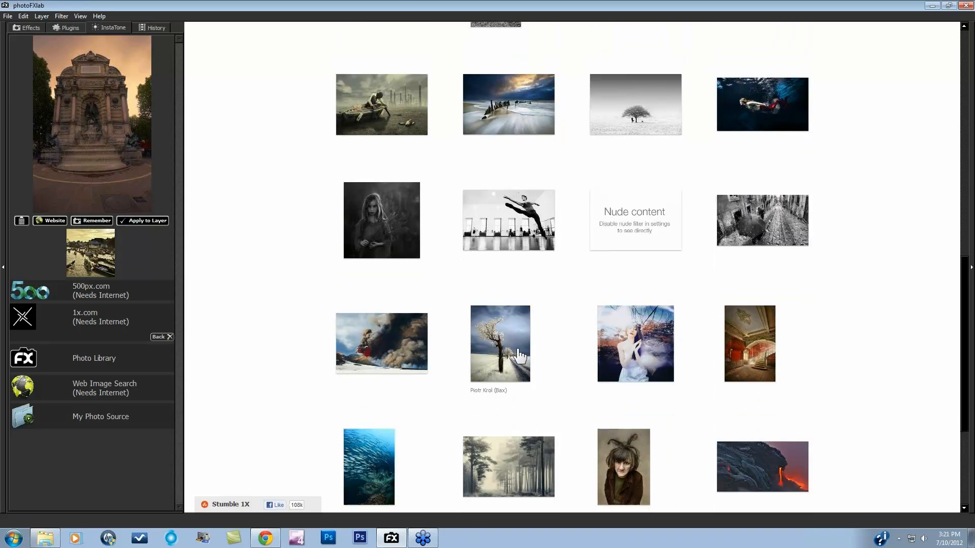
click(389, 124)
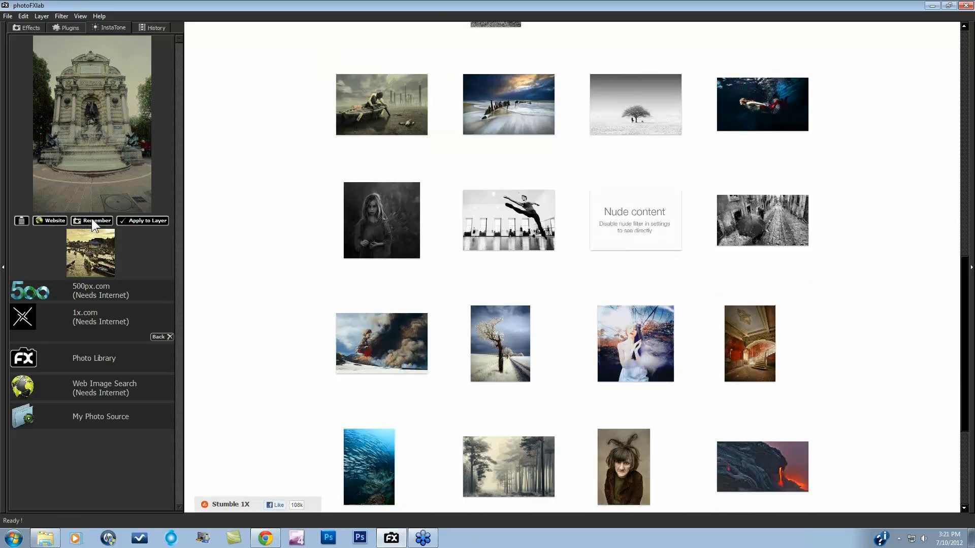
click(92, 222)
Preview the tone of the misty forest photo on 1x.com and remember it
scroll(259, 270, down, 2)
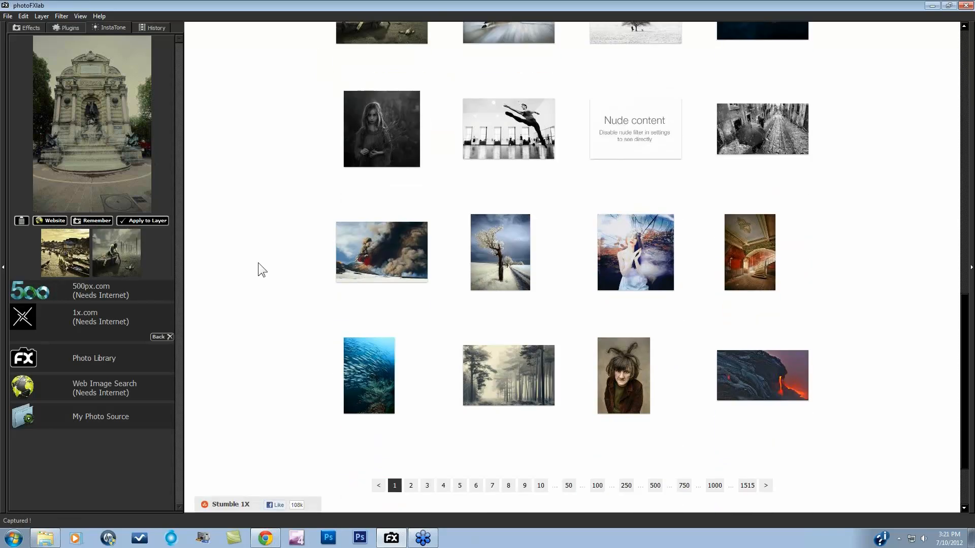
click(501, 376)
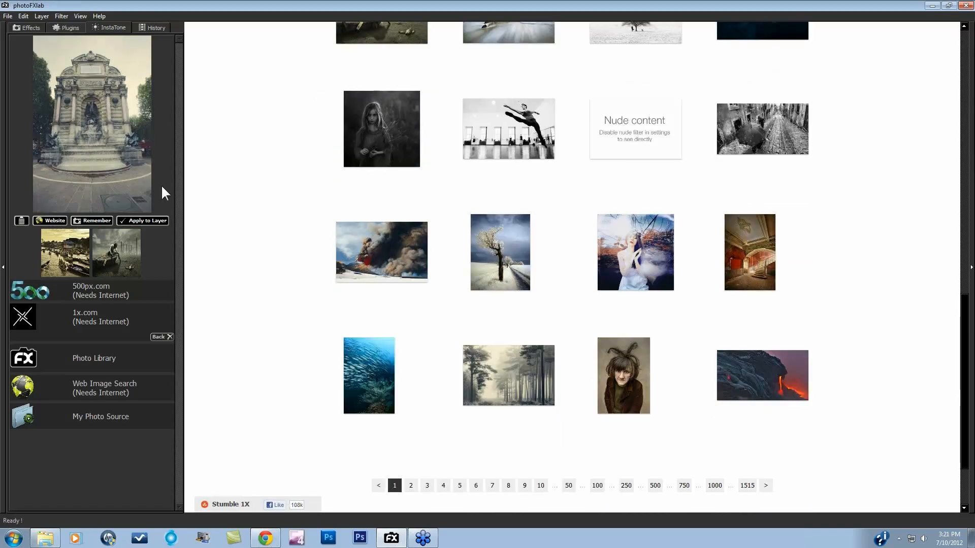
click(101, 220)
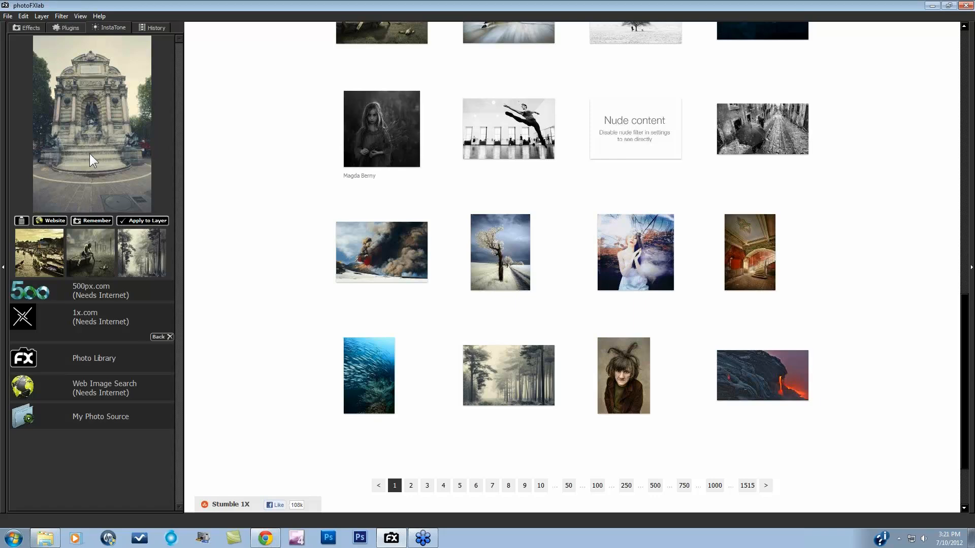
Open InstaTone's Photo Library, preview the tone of the autumn park photo, and remember it
click(93, 362)
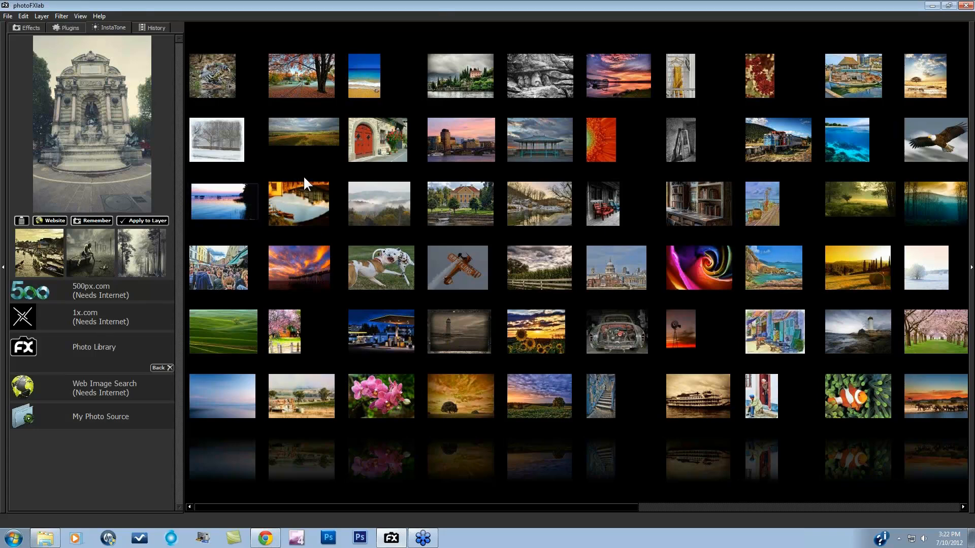
click(297, 76)
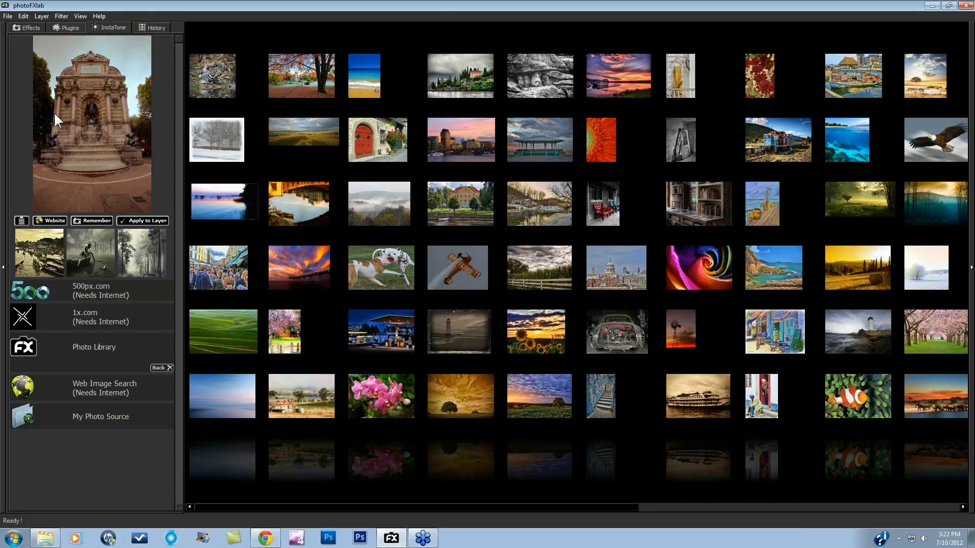
click(97, 221)
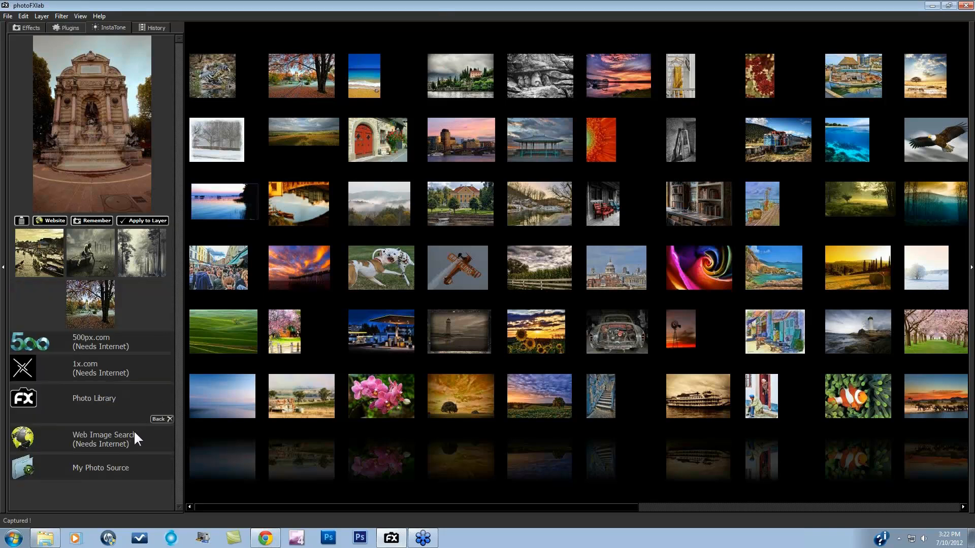
Search the web images for "fountain" and preview the tone of the golden-lit fountain photo with the purple background
click(100, 439)
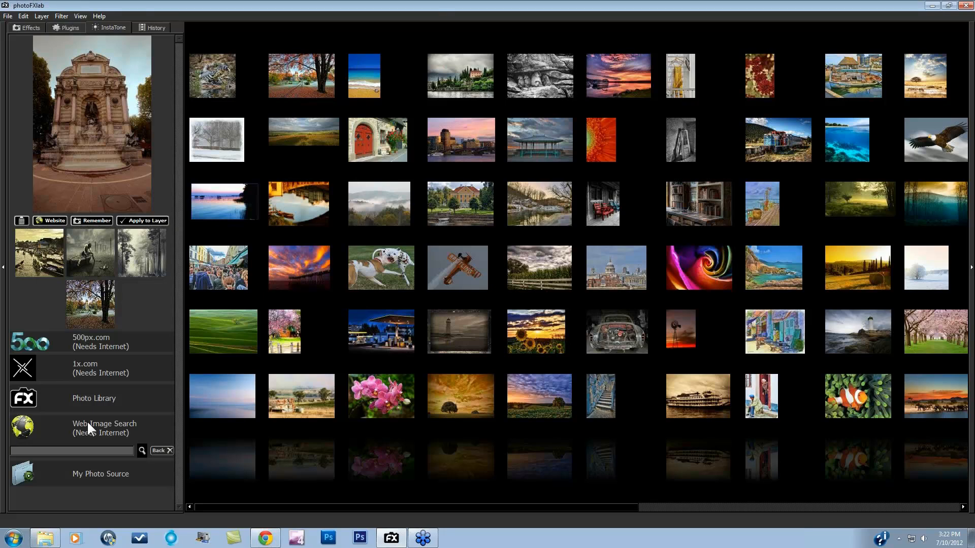
text(fountain)
key(Return)
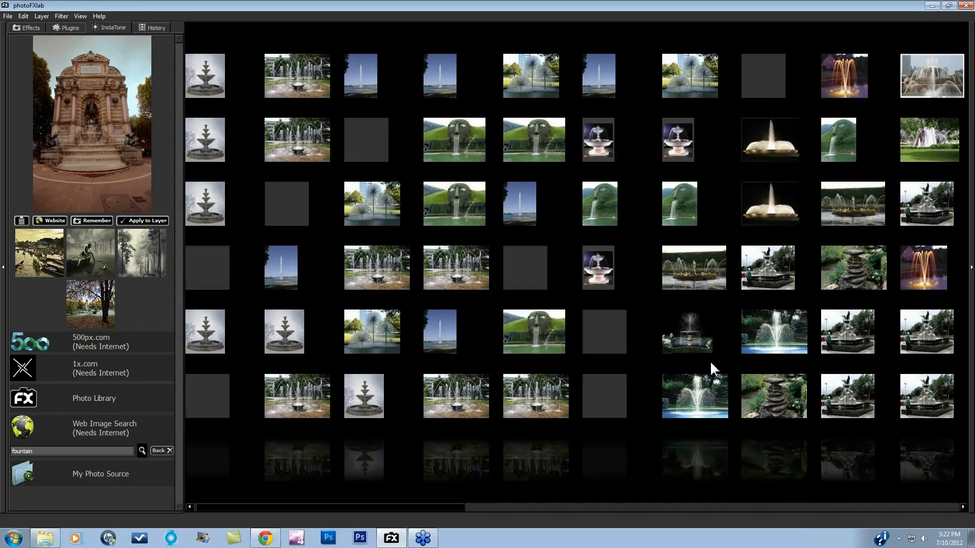
click(925, 265)
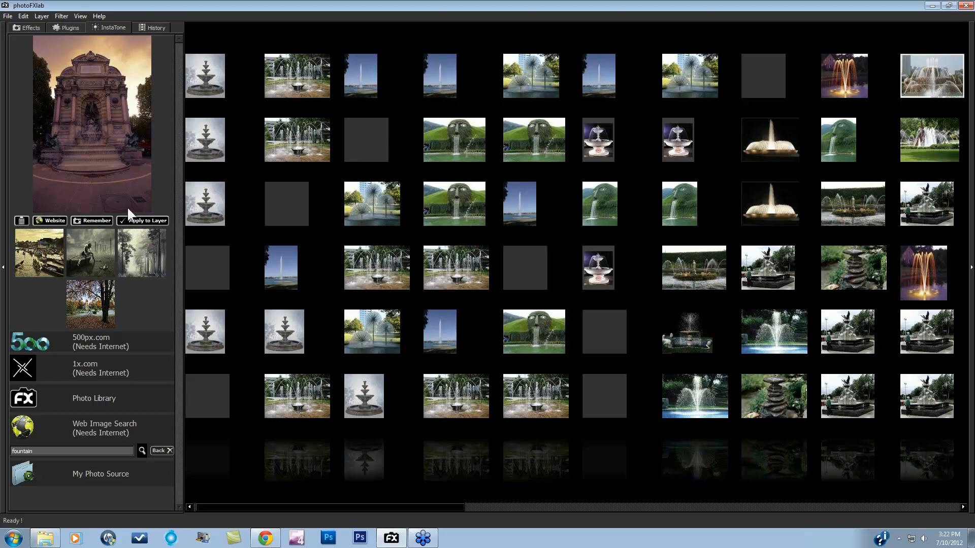
Set the Intro Webinars folder, inside photoFXlab in the desktop's Webinars folder, as InstaTone's own photo source
click(109, 473)
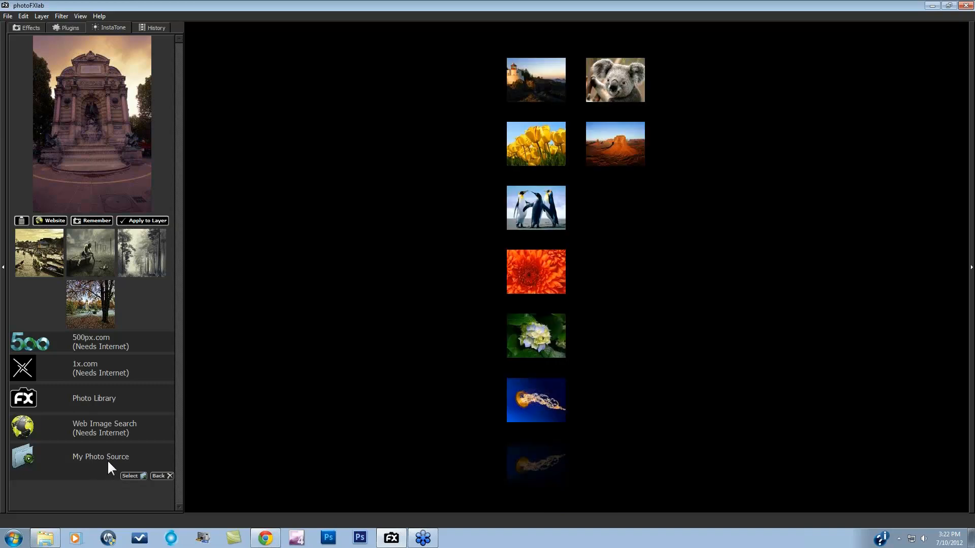
click(127, 476)
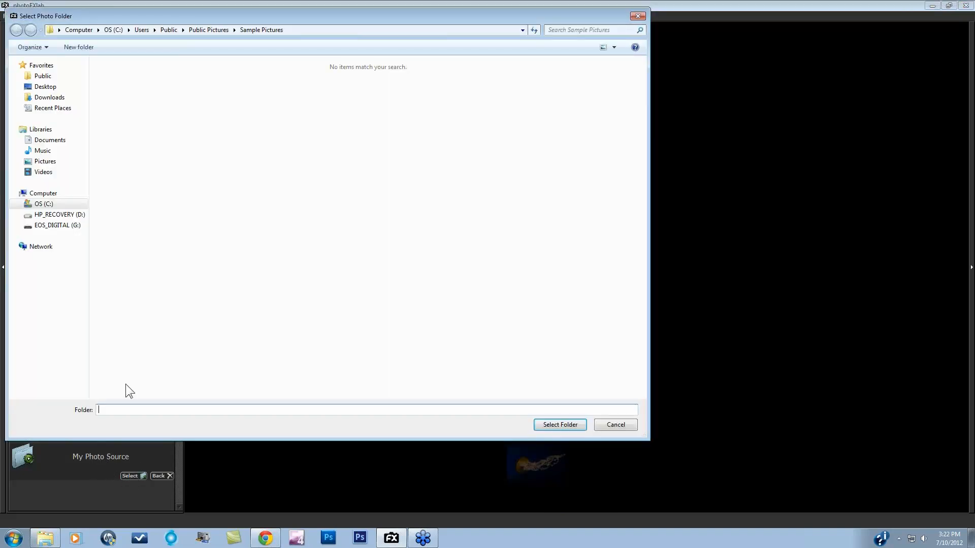
click(45, 86)
double_click(287, 227)
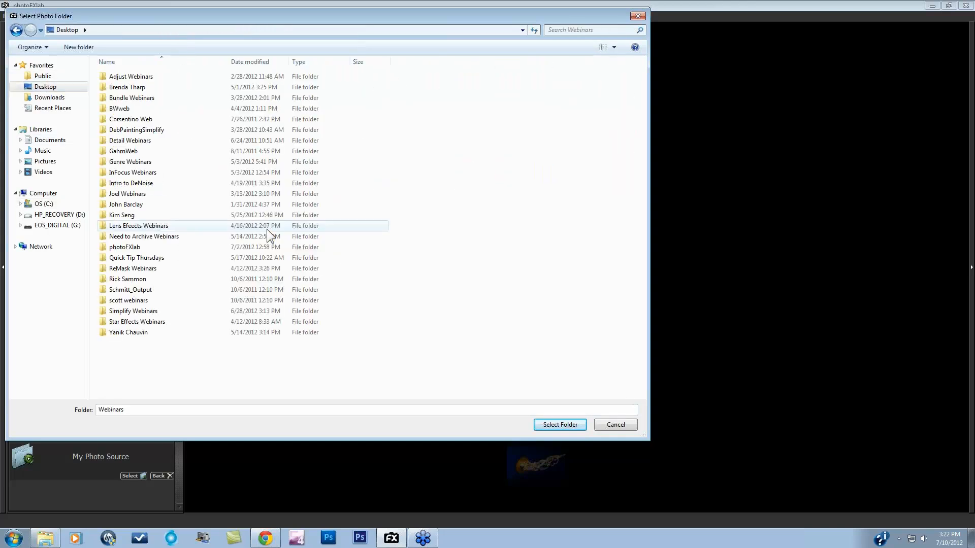
double_click(120, 247)
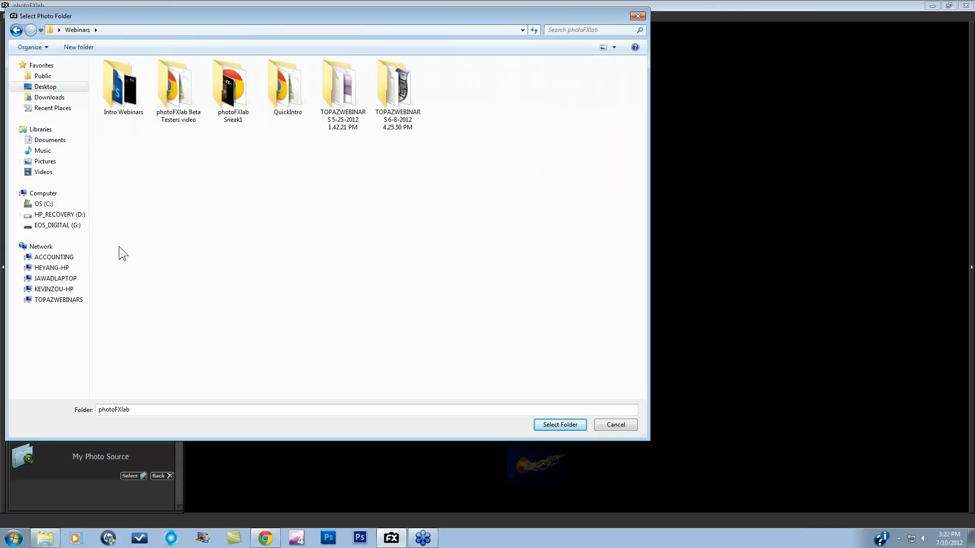
click(117, 91)
click(560, 423)
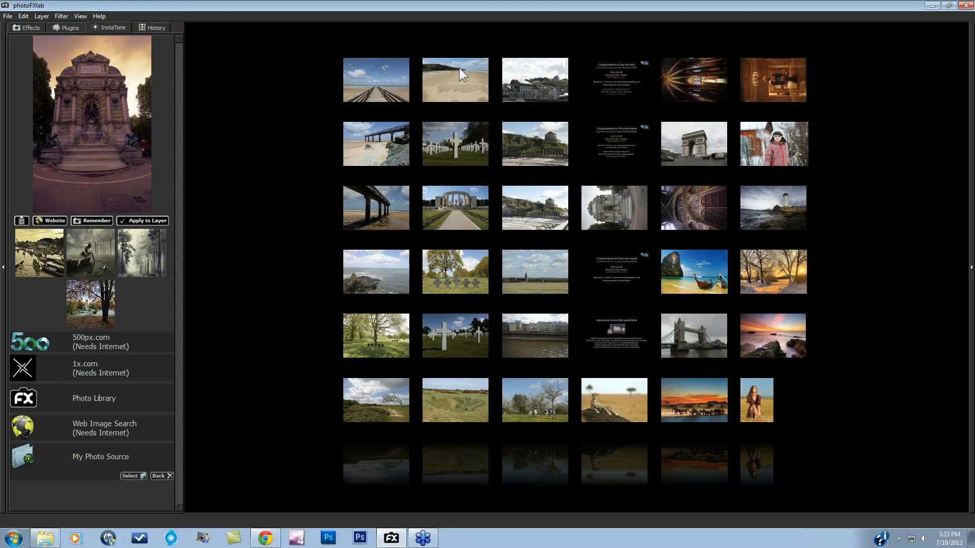
Apply the remembered misty forest tone to the fountain layer copy and set that layer's opacity to 77%
click(130, 242)
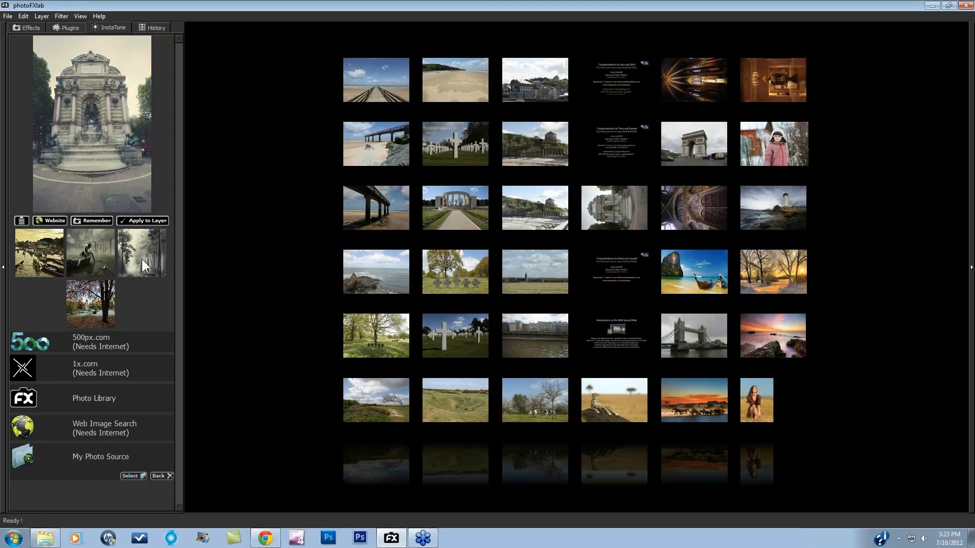
click(138, 221)
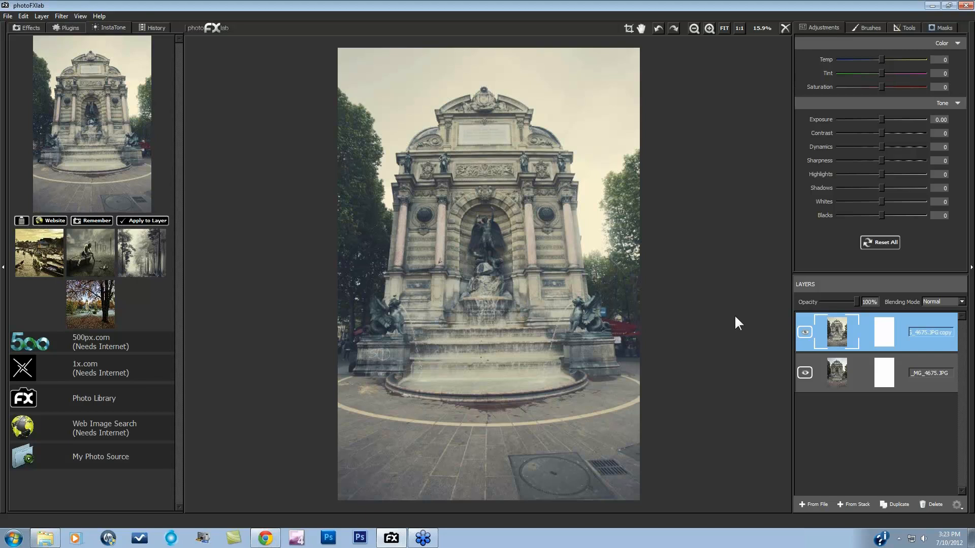
click(855, 301)
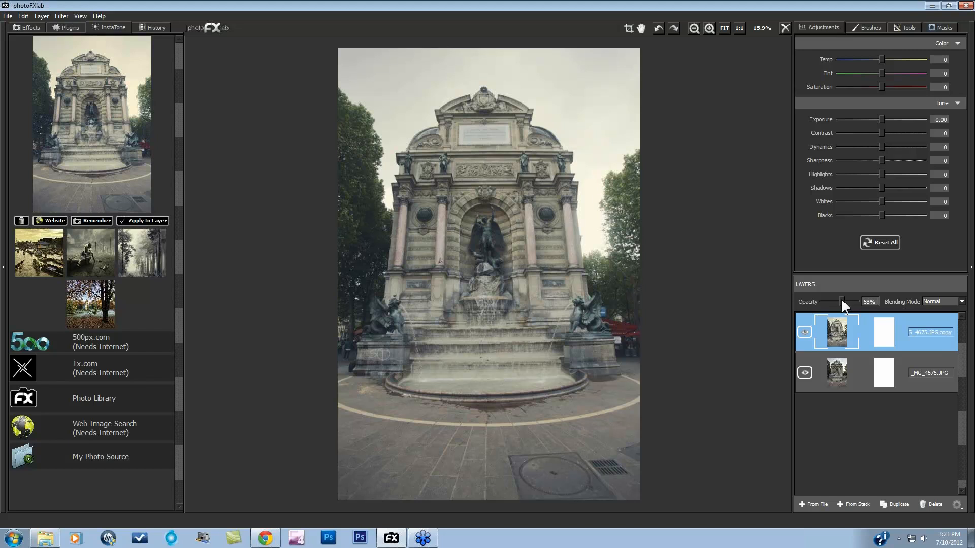
mouse_move(841, 301)
mouse_down()
mouse_move(818, 302)
mouse_move(850, 303)
mouse_up()
Set the layer copy's Dynamics to 59, Contrast to -3 and Saturation to 17, and compare the result with the original
mouse_move(882, 146)
mouse_down()
mouse_move(900, 147)
mouse_move(878, 133)
mouse_up()
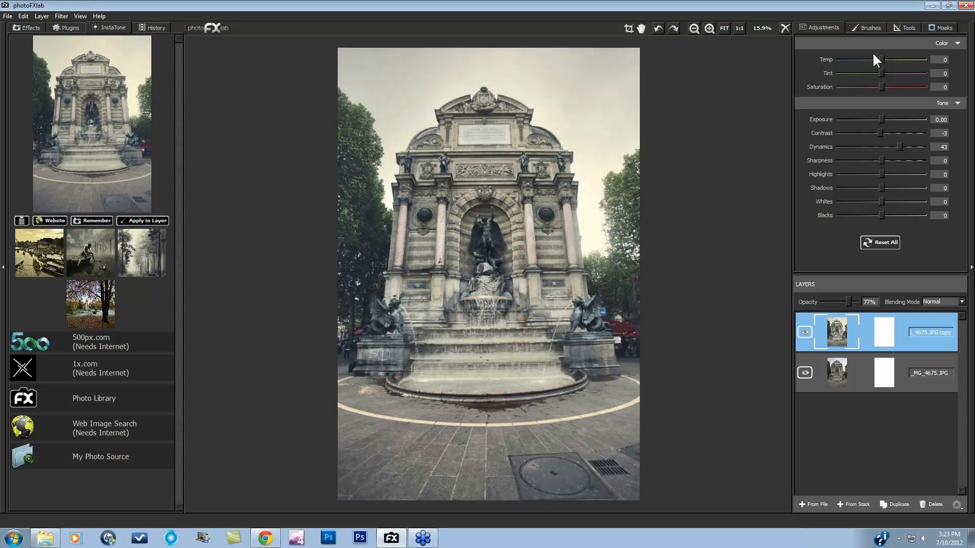
drag(882, 86, 885, 86)
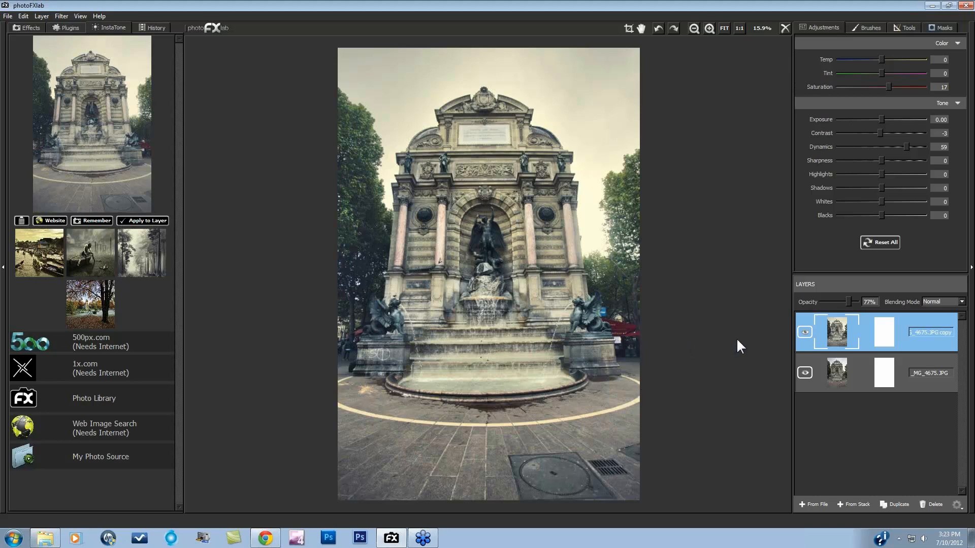
click(804, 333)
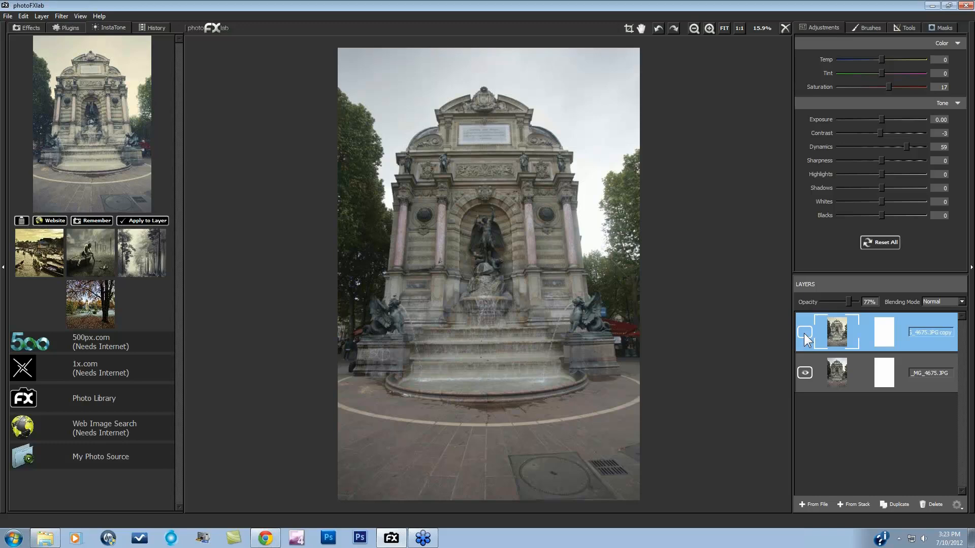
click(804, 332)
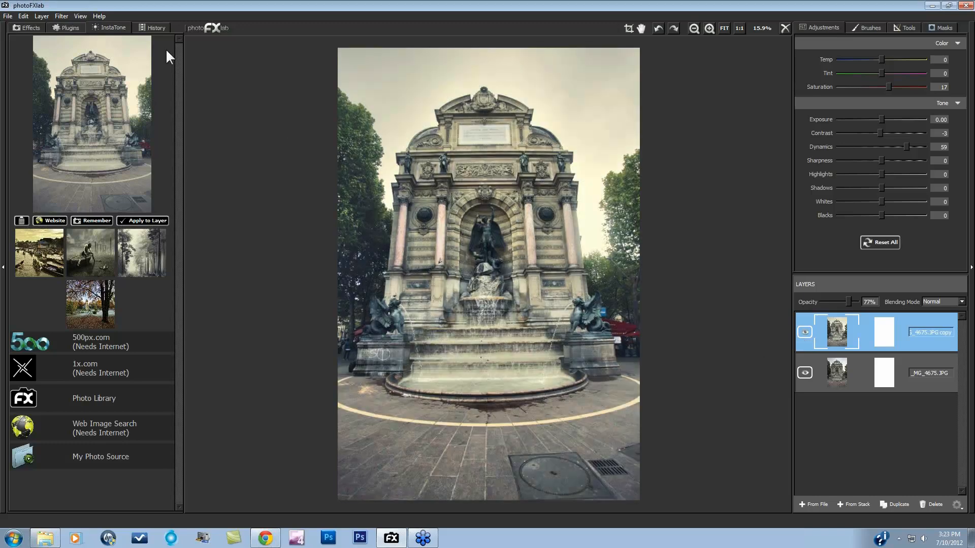
Review the Topaz BW Effects and Platinum III states in the history, and return to the latest state
click(158, 29)
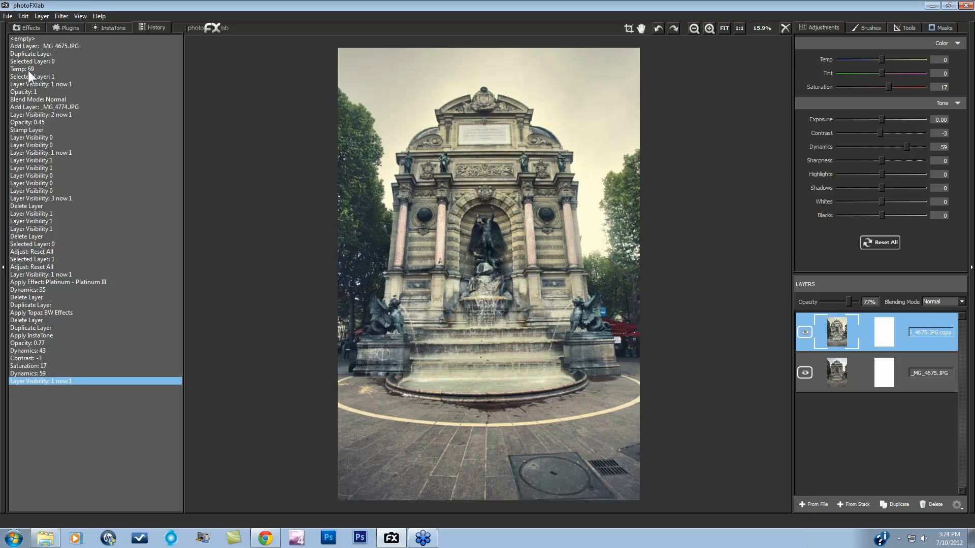
click(49, 312)
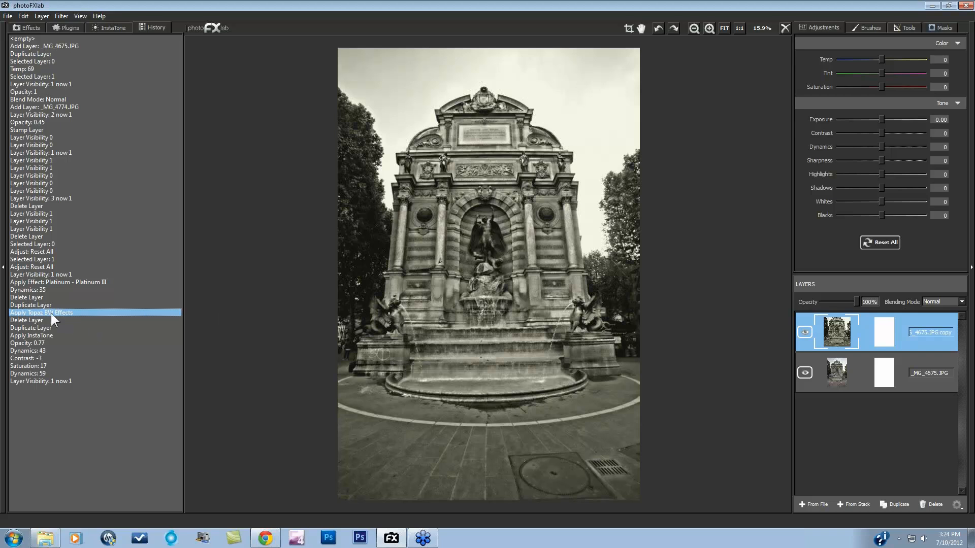
click(75, 282)
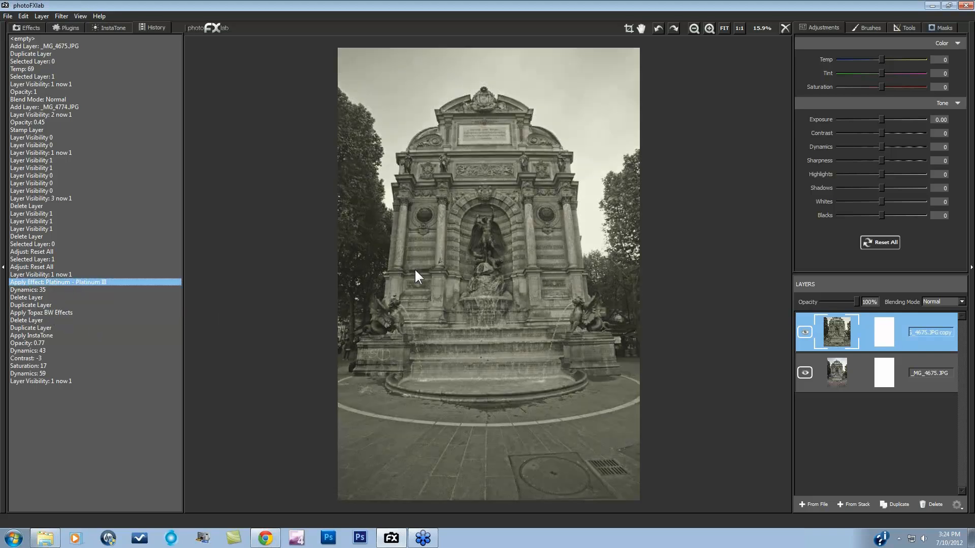
click(32, 382)
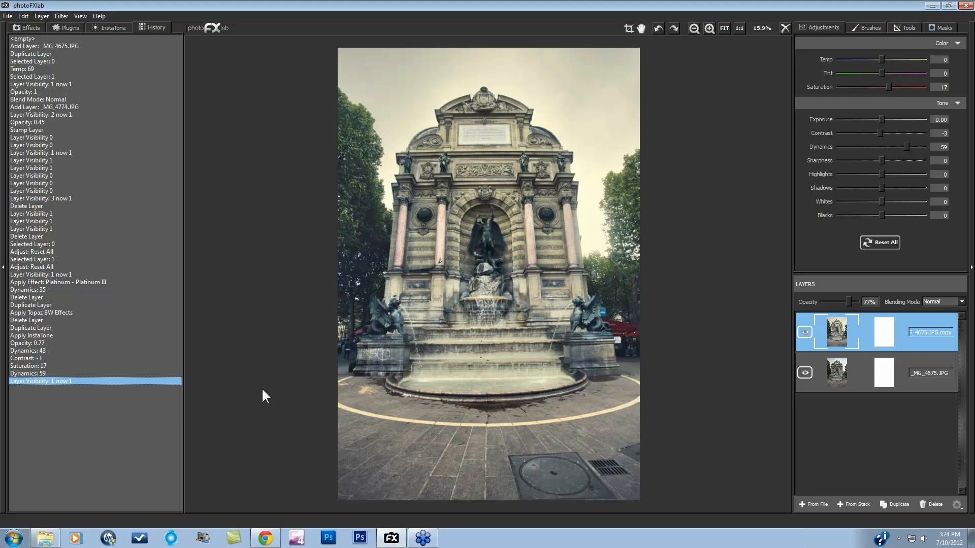
Revert the history to the added _MG_4675.JPG layer, duplicate that layer, and bring back the effects browser
click(42, 45)
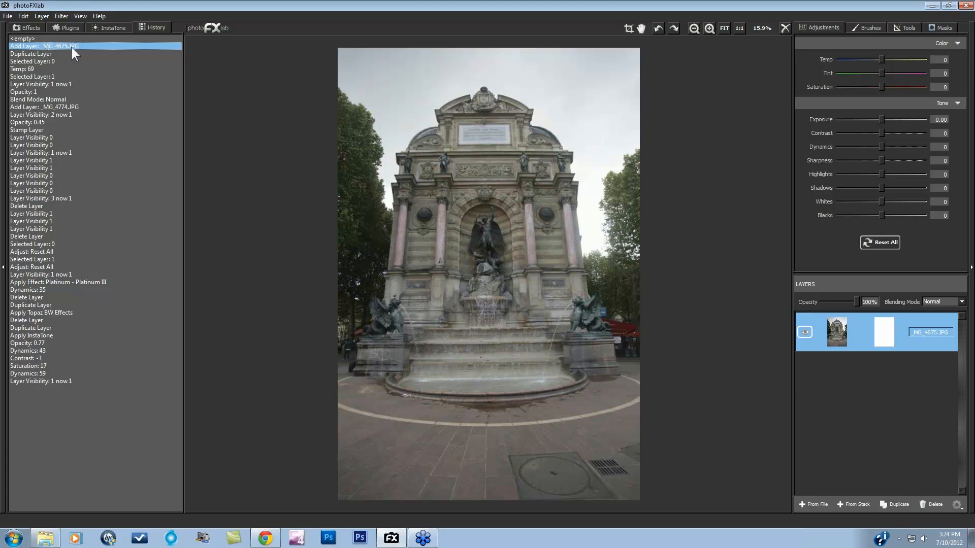
click(899, 505)
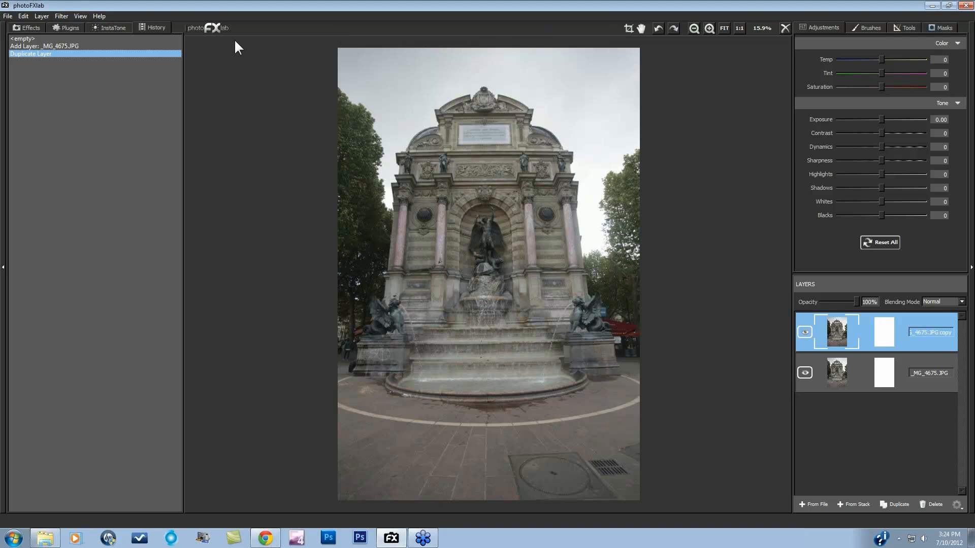
click(25, 24)
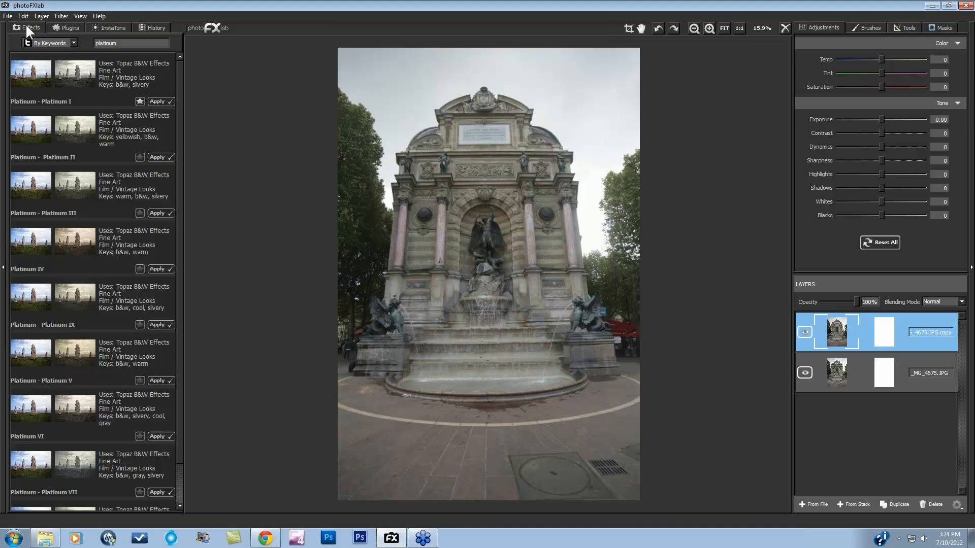
Crop the fountain photo to 3696 by 4758 pixels, trimming mainly the pavement in the foreground
click(628, 27)
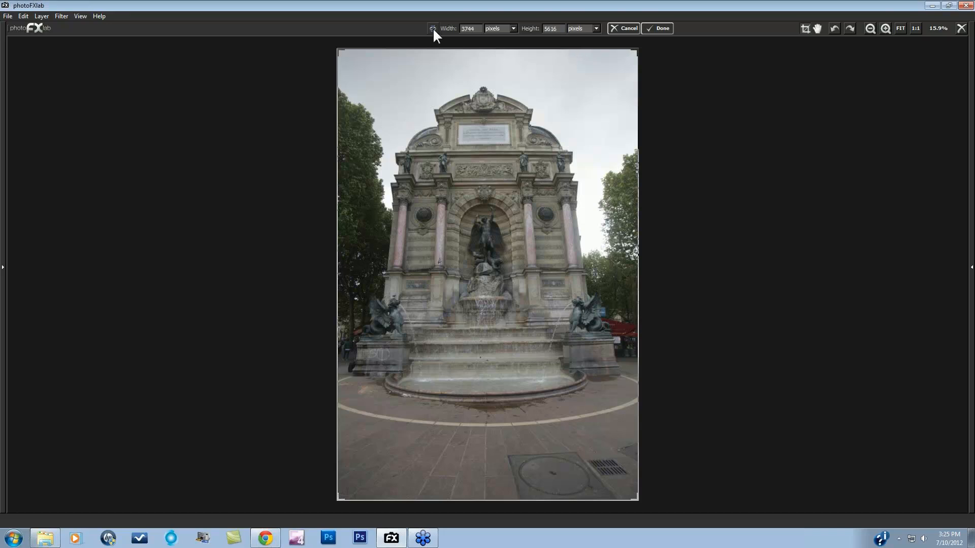
double_click(471, 28)
key(Return)
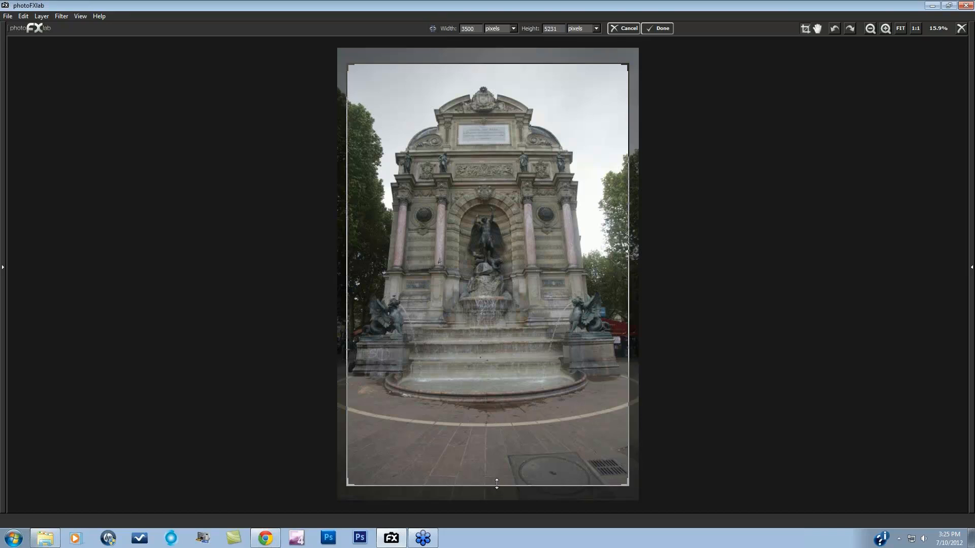
drag(496, 483, 492, 436)
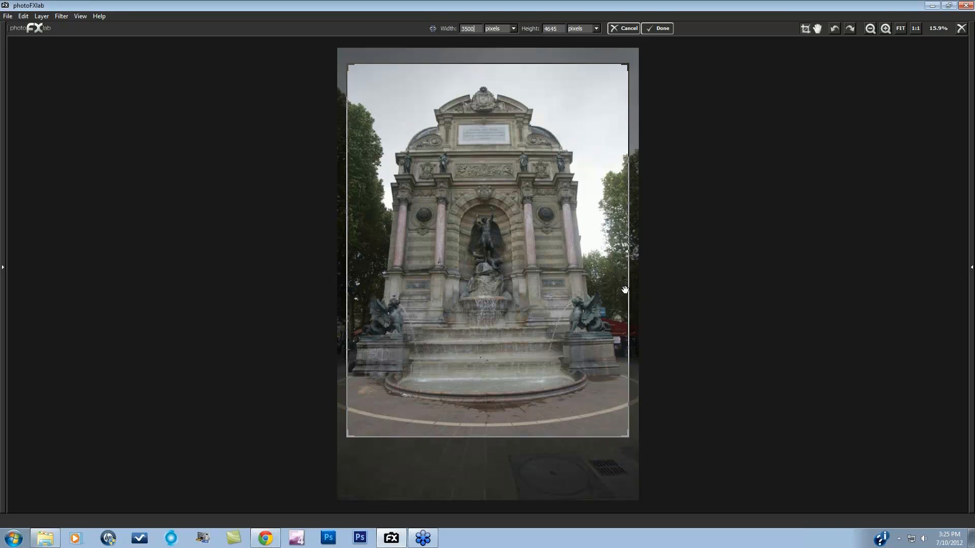
drag(628, 290, 638, 289)
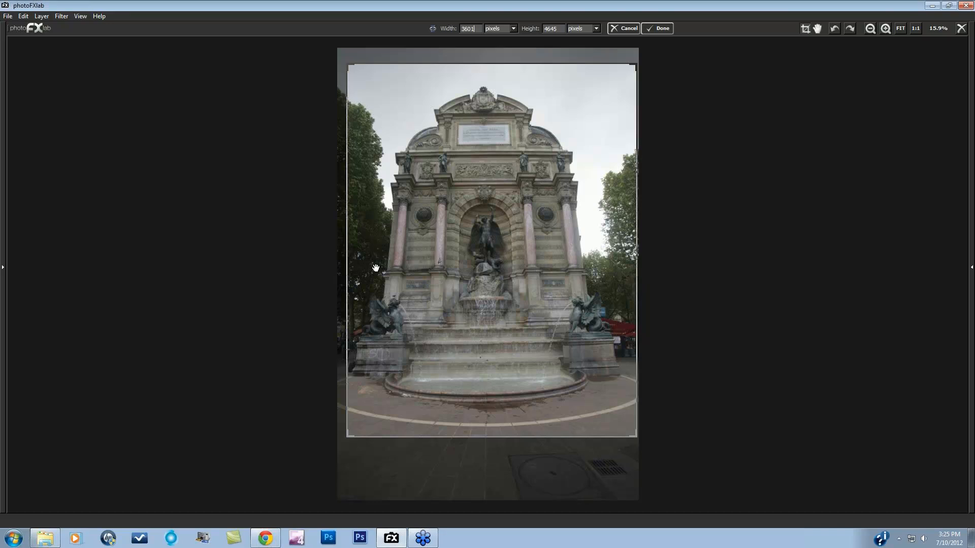
drag(347, 273, 340, 273)
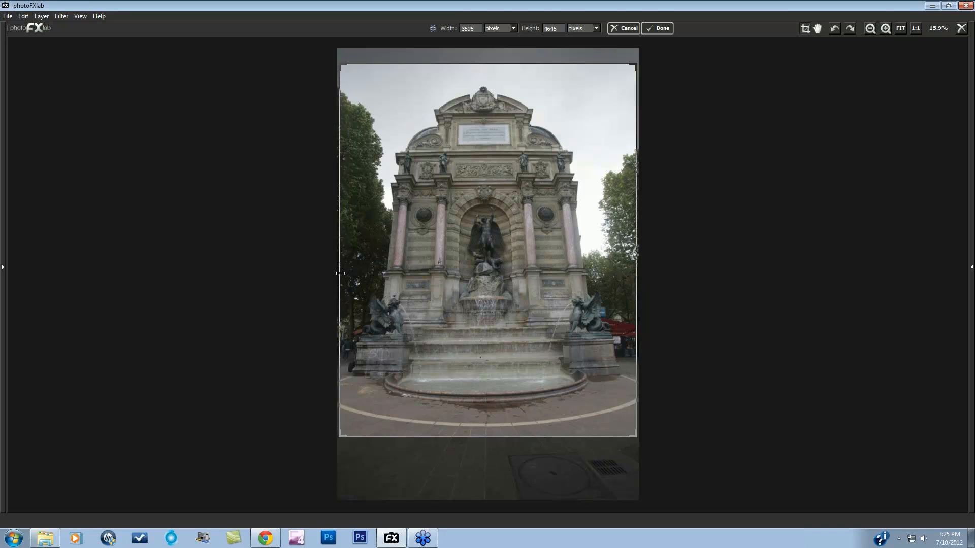
drag(489, 64, 488, 55)
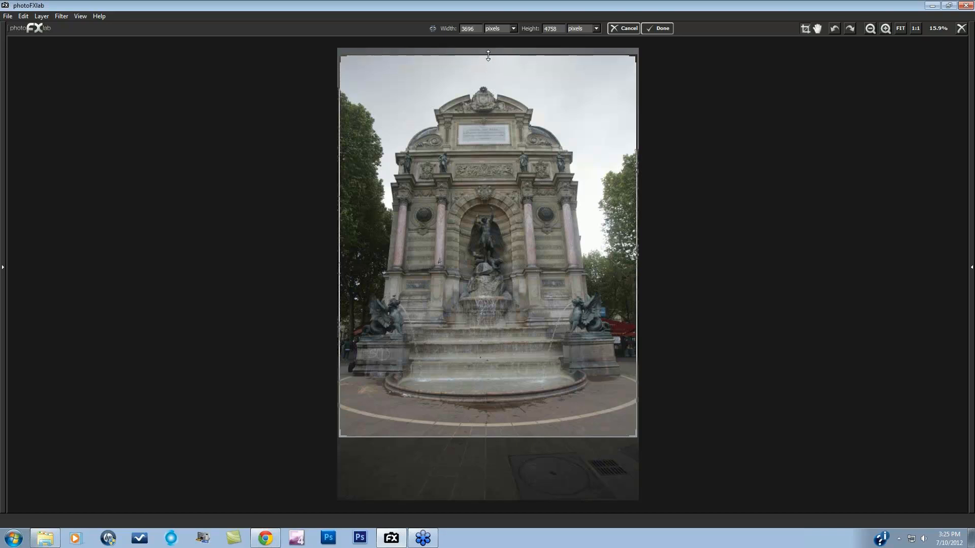
click(663, 28)
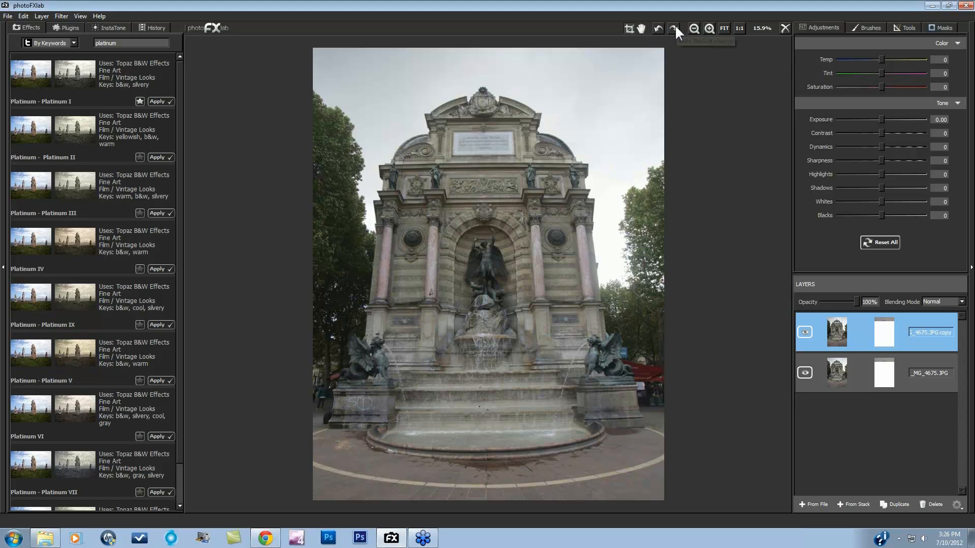
Inspect the fountain's central statue at 33.3%, 50% and 100% zoom, and return to viewing the whole image
click(709, 29)
click(710, 29)
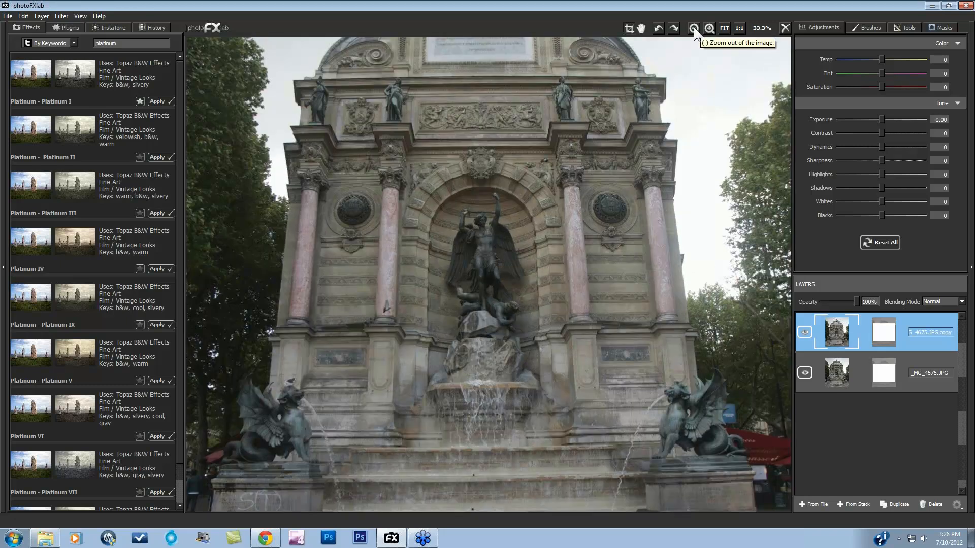
click(708, 27)
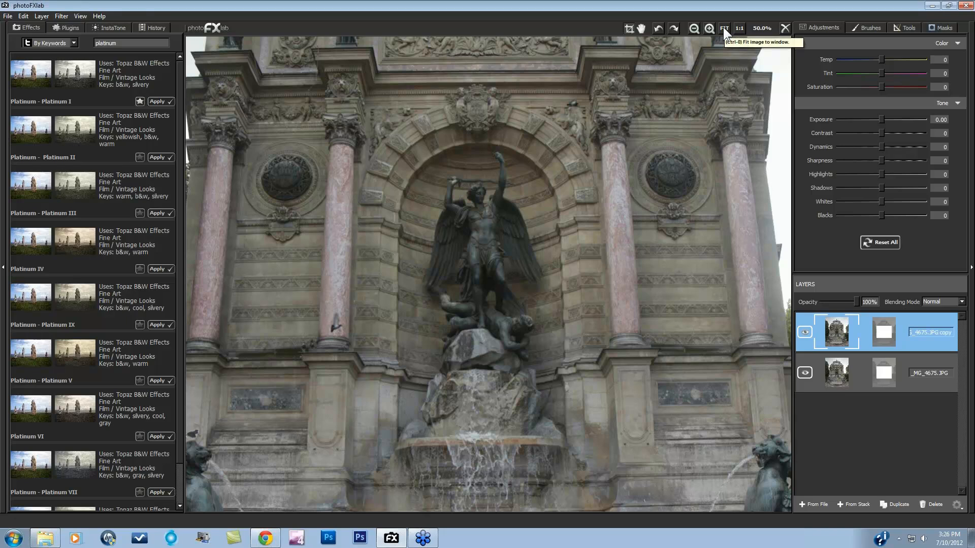
click(724, 28)
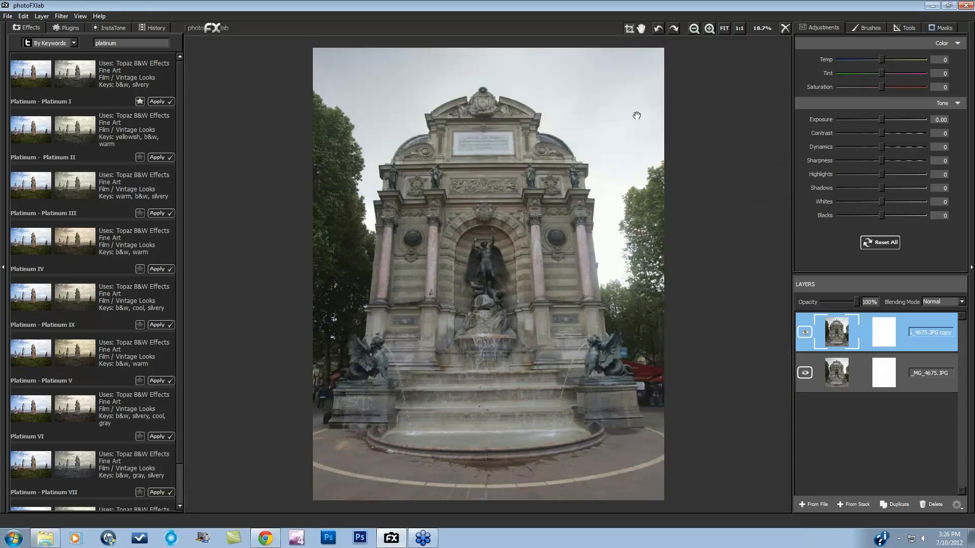
click(738, 28)
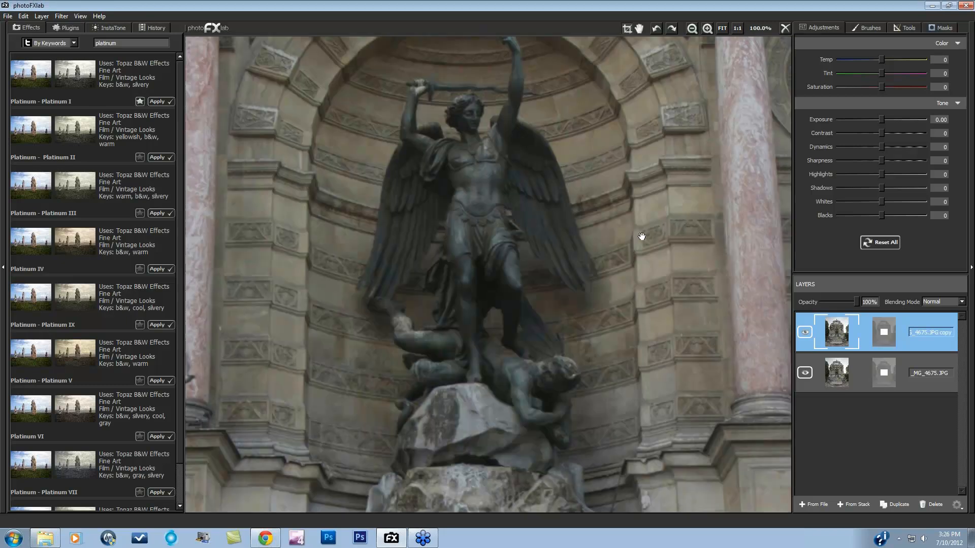
drag(598, 117, 596, 152)
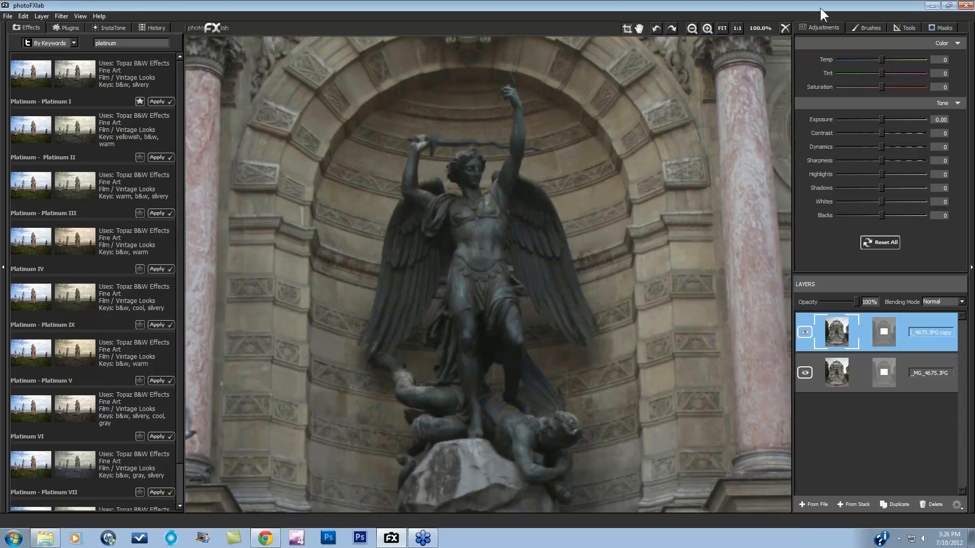
click(722, 29)
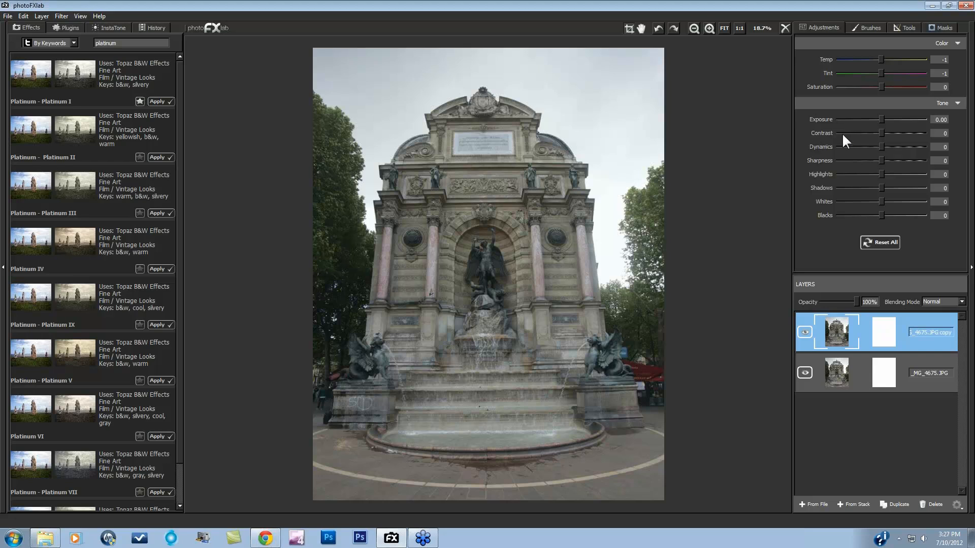
Lower the layer copy's exposure to -0.50 and try contrast at 49, bringing contrast back to 1
click(882, 88)
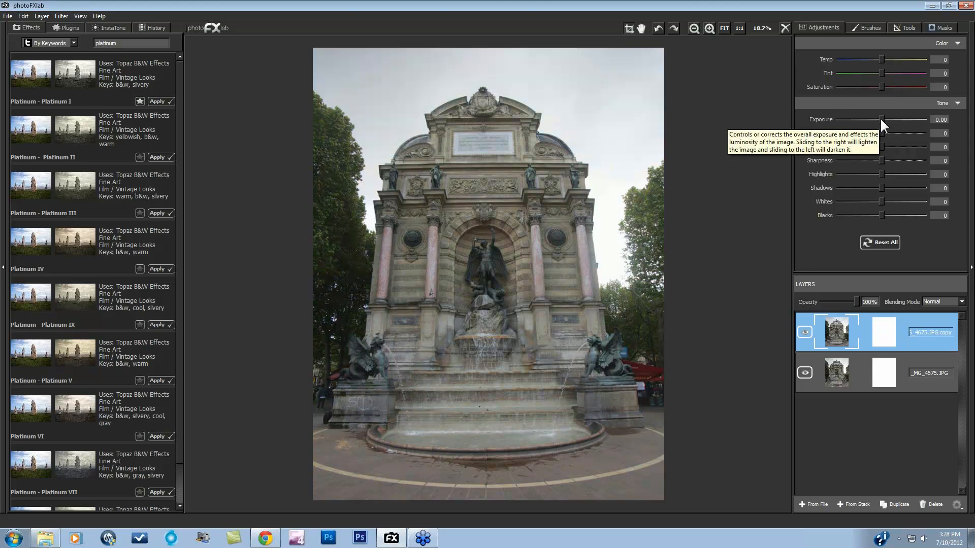
mouse_move(881, 120)
mouse_down()
mouse_move(862, 119)
mouse_move(907, 120)
mouse_move(885, 119)
mouse_up()
drag(878, 120, 901, 137)
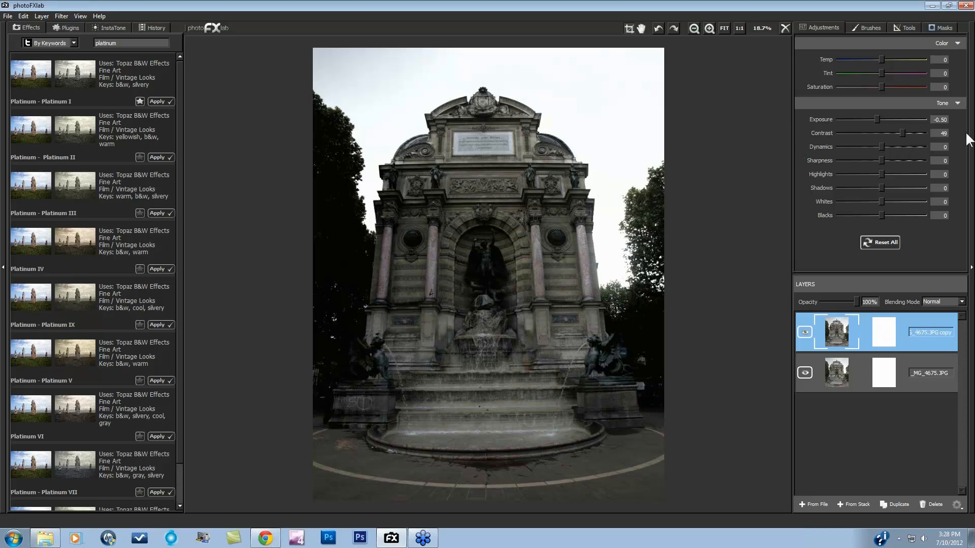
drag(901, 133, 882, 133)
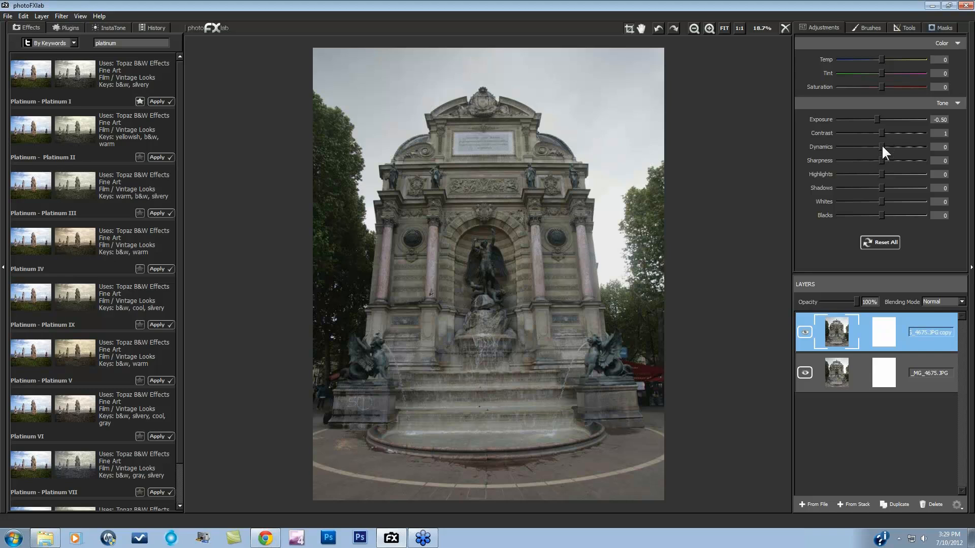
Raise Dynamics to 47, reset the exposure to 0.00 and lower the contrast to -9
drag(881, 147, 898, 147)
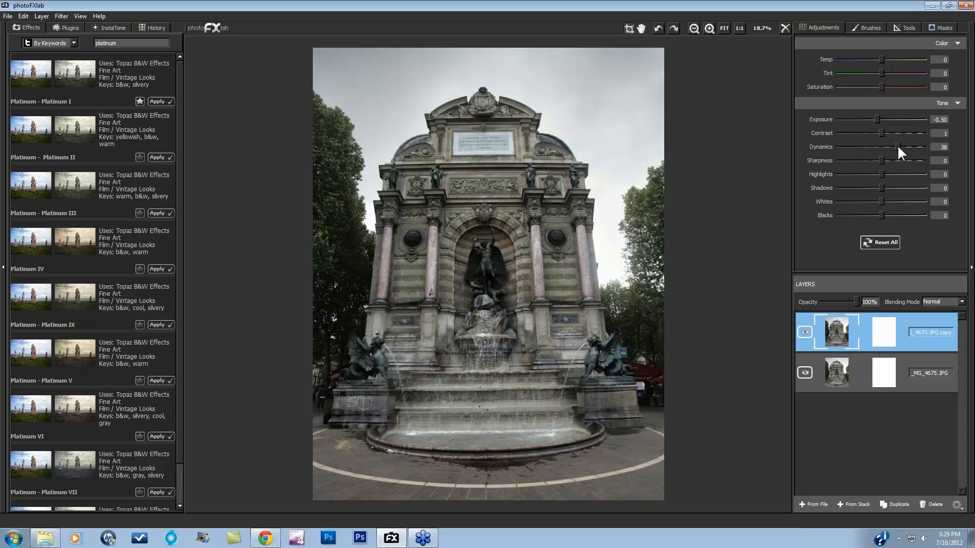
drag(898, 147, 901, 146)
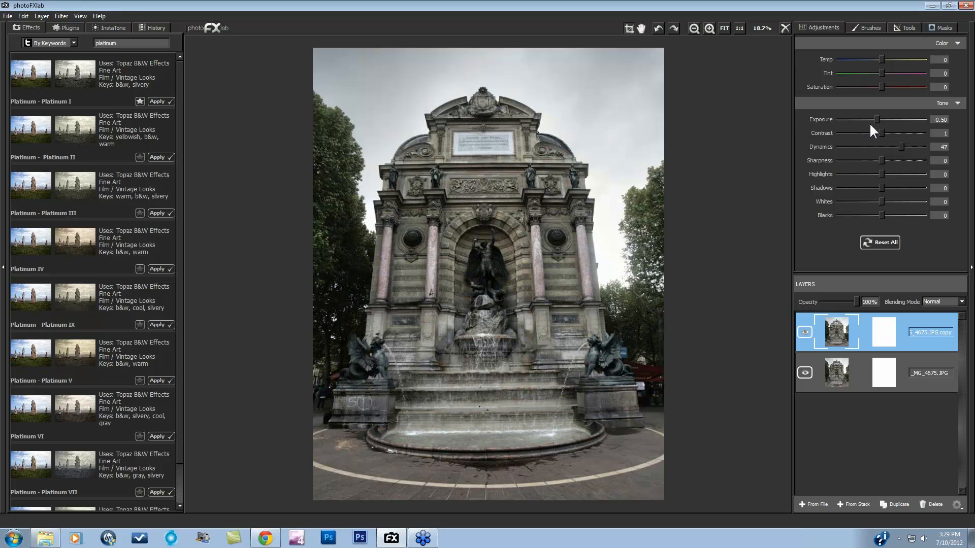
double_click(825, 116)
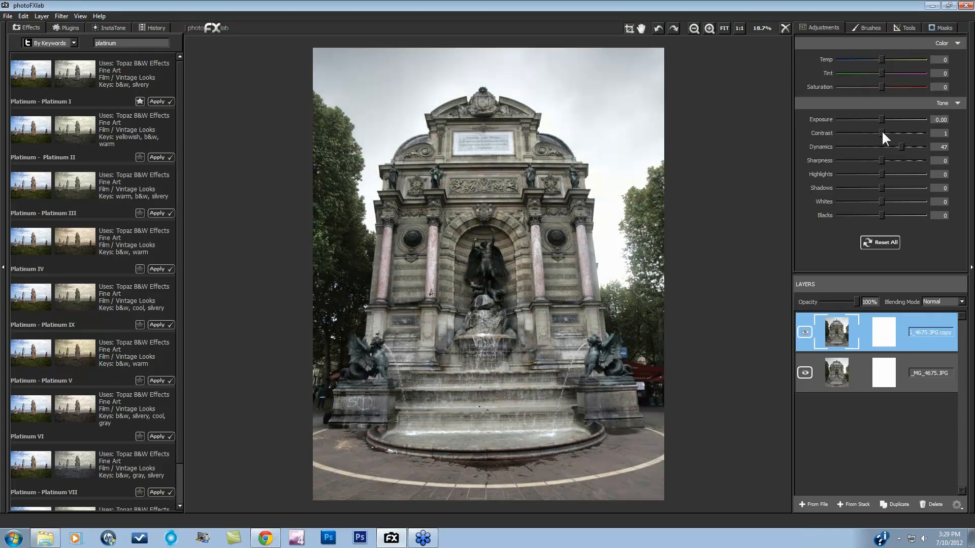
drag(882, 132, 878, 133)
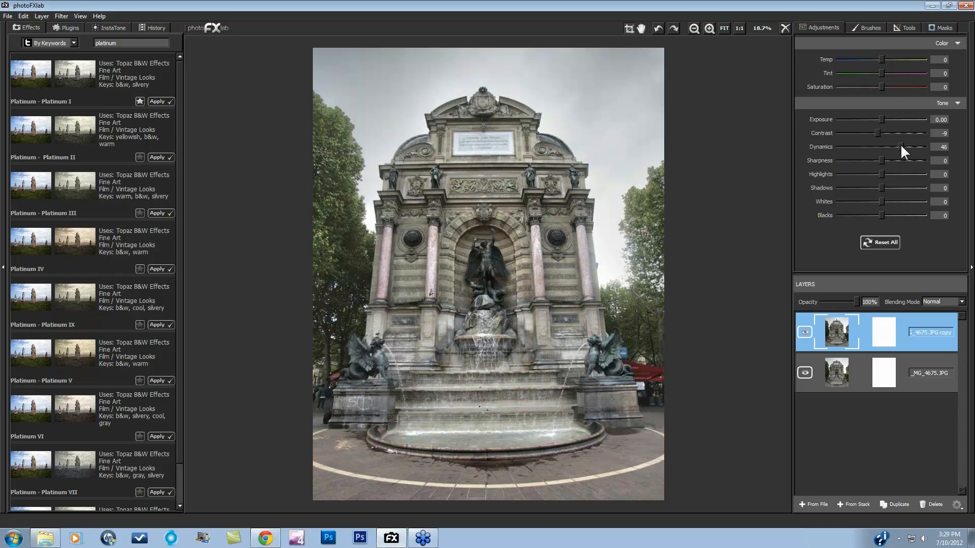
Try Dynamics at 99 on the fountain photo, and reset both Dynamics and Contrast to 0
drag(901, 146, 920, 151)
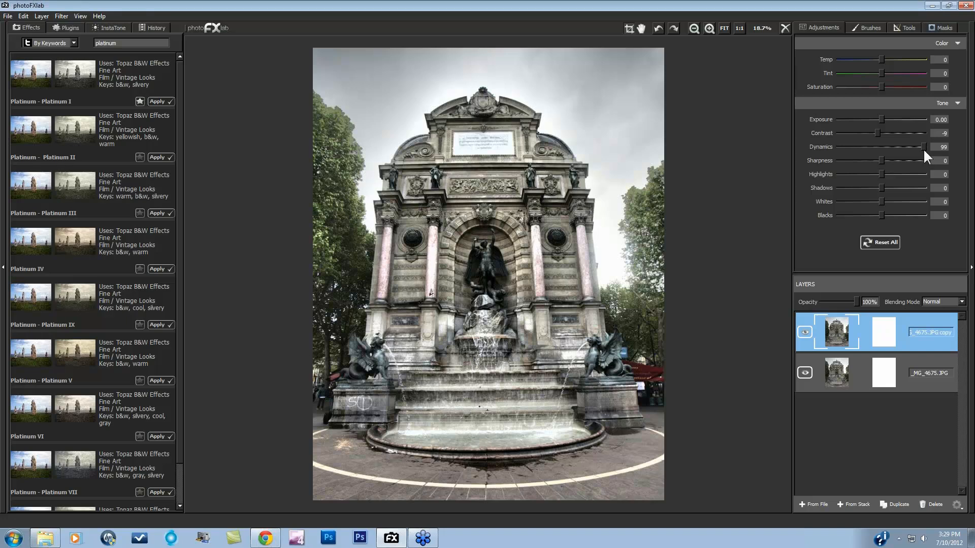
drag(923, 149, 921, 148)
double_click(824, 144)
double_click(823, 133)
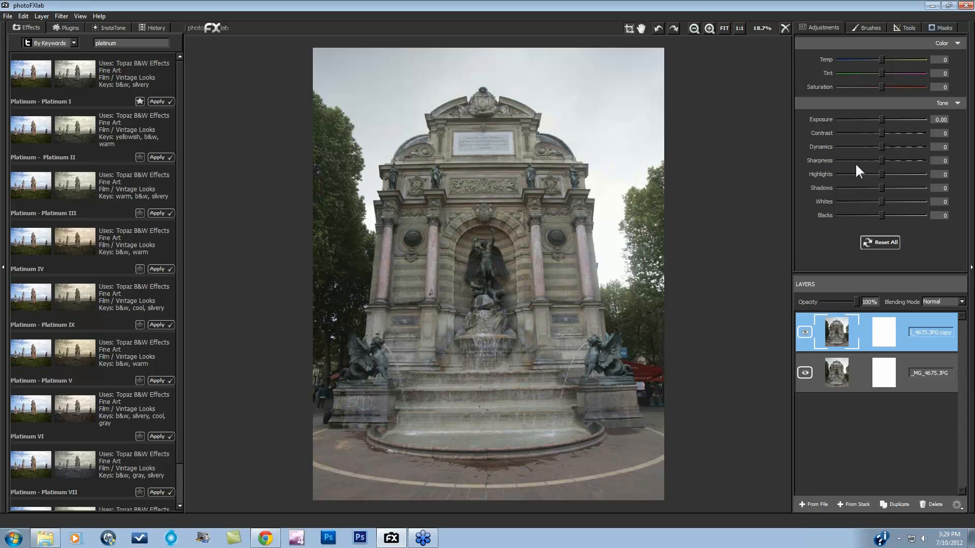
Try Sharpness at 93 on the central statue at 100% zoom, bring it back to 2, and return to the whole image
click(739, 28)
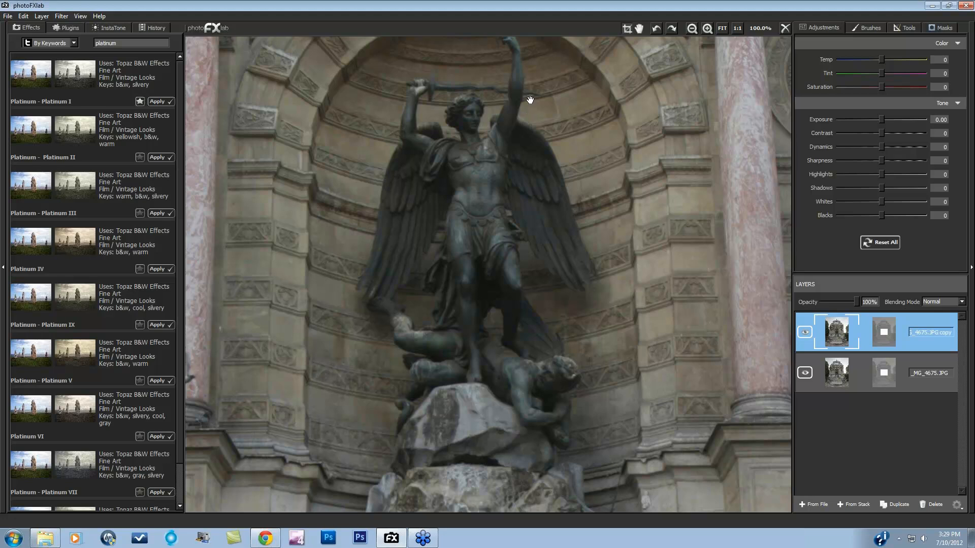
drag(546, 129, 563, 244)
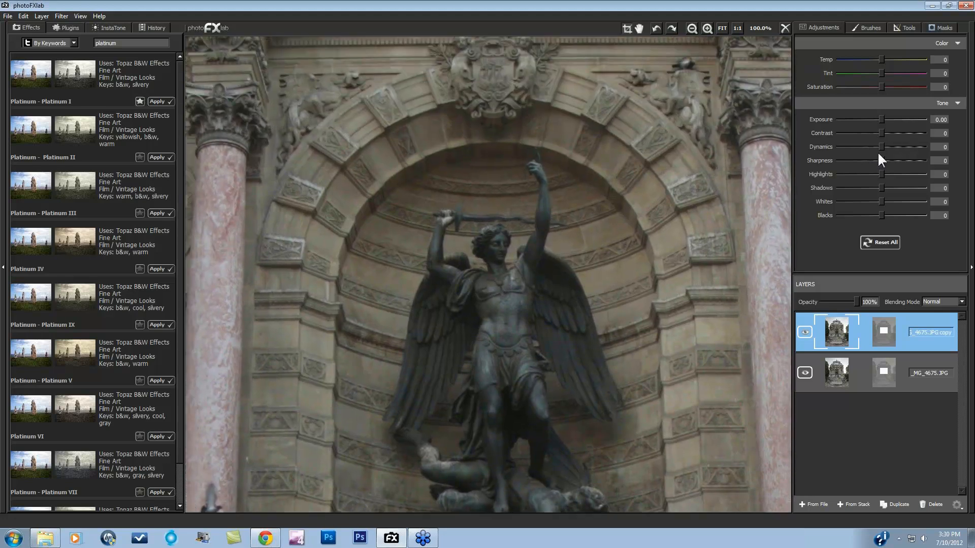
drag(881, 161, 903, 160)
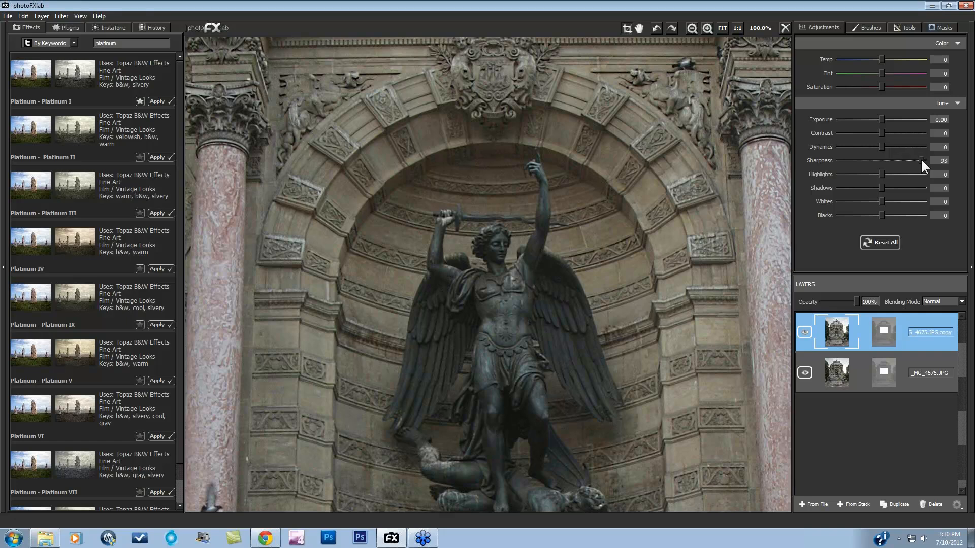
drag(921, 160, 882, 160)
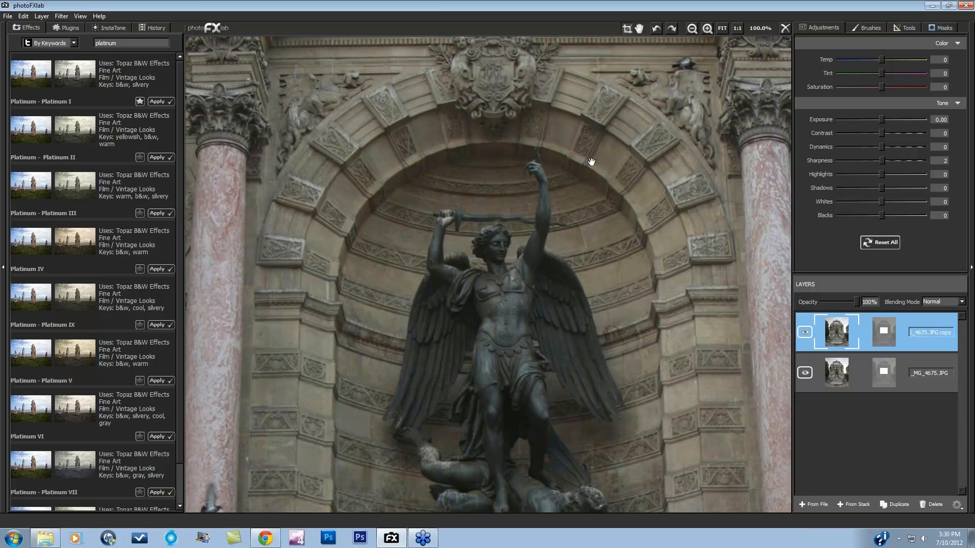
drag(584, 111, 715, 64)
click(722, 28)
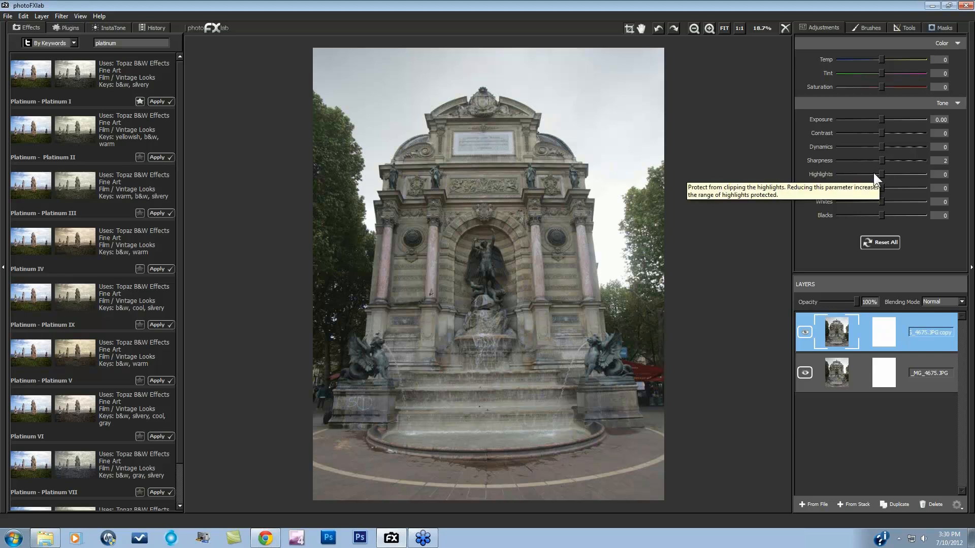
Lower the tone ranges to Highlights -64, Shadows -23, Whites -70 and Blacks -29
mouse_move(879, 170)
mouse_down()
mouse_move(814, 176)
mouse_move(878, 179)
mouse_up()
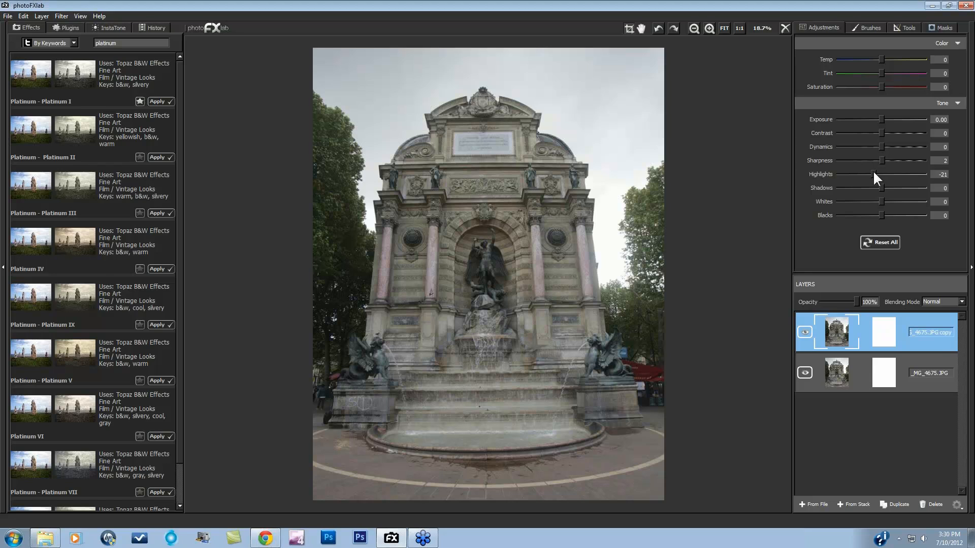
drag(877, 174, 853, 175)
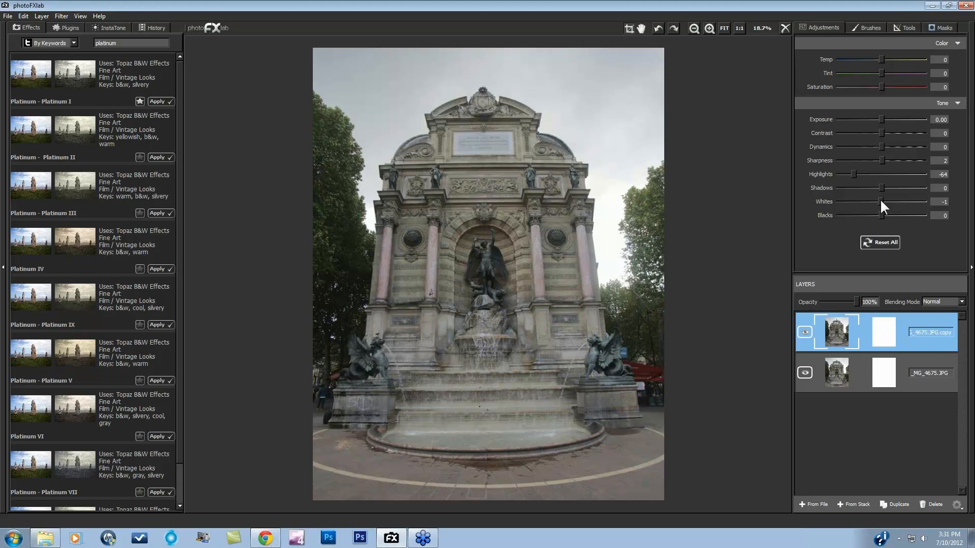
drag(880, 201, 847, 203)
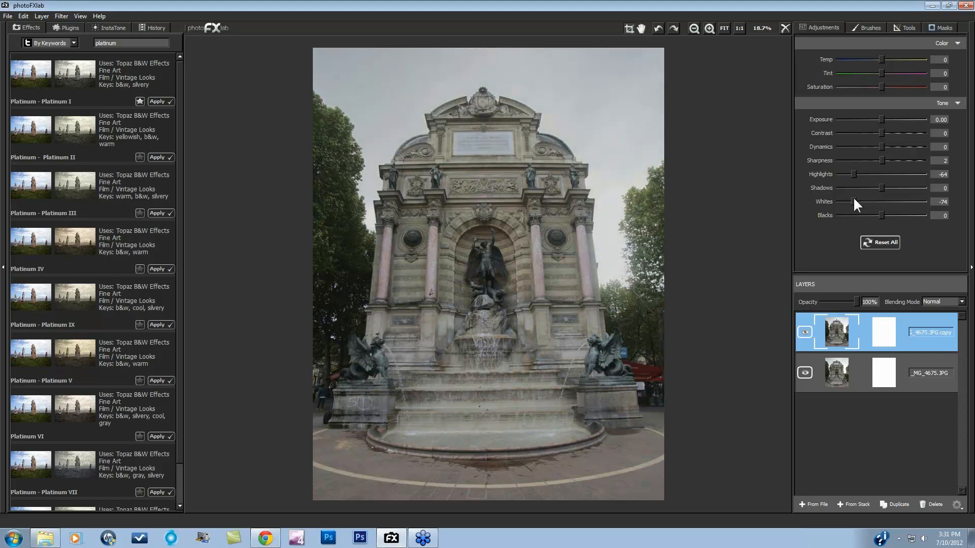
drag(851, 198, 849, 199)
drag(880, 186, 869, 186)
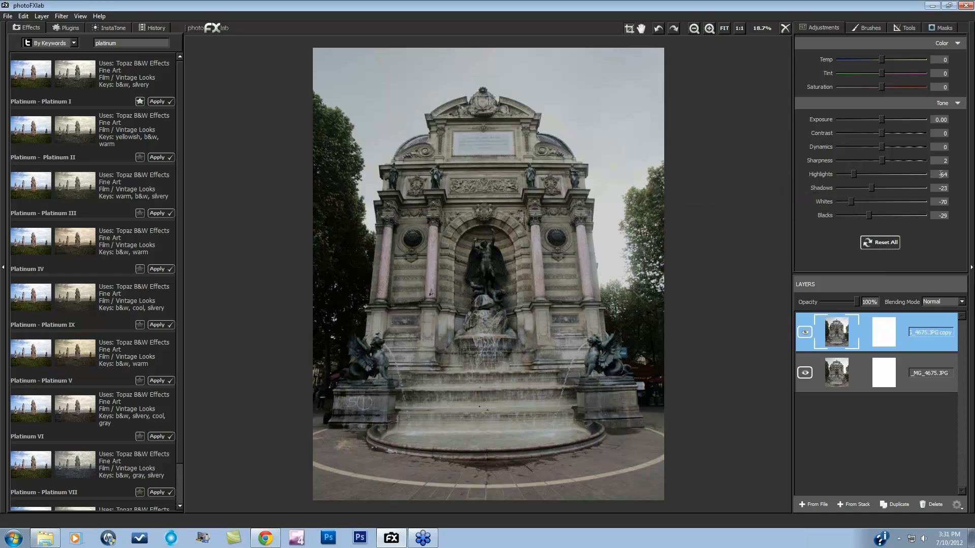
Reset the Highlights, Shadows, Whites and Blacks adjustments to 0
double_click(823, 174)
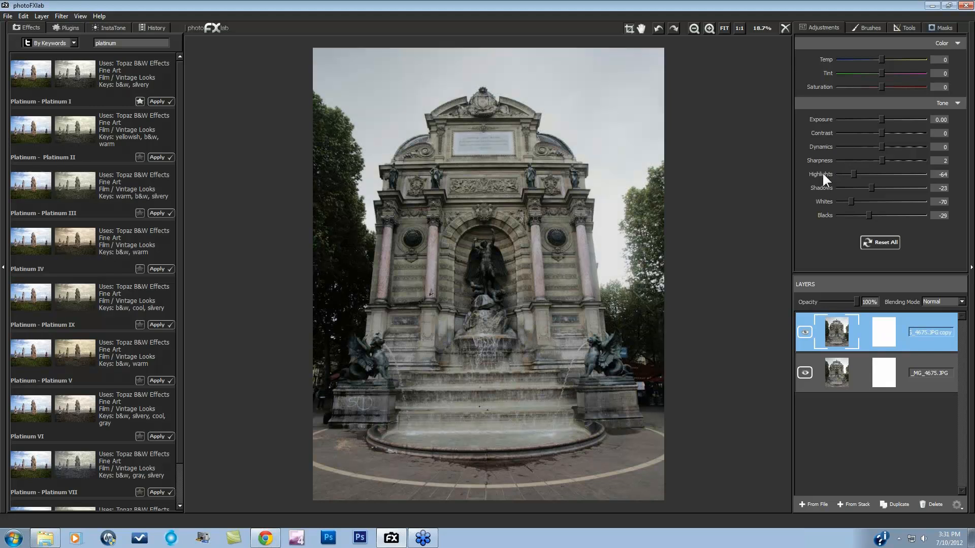
double_click(825, 186)
double_click(824, 201)
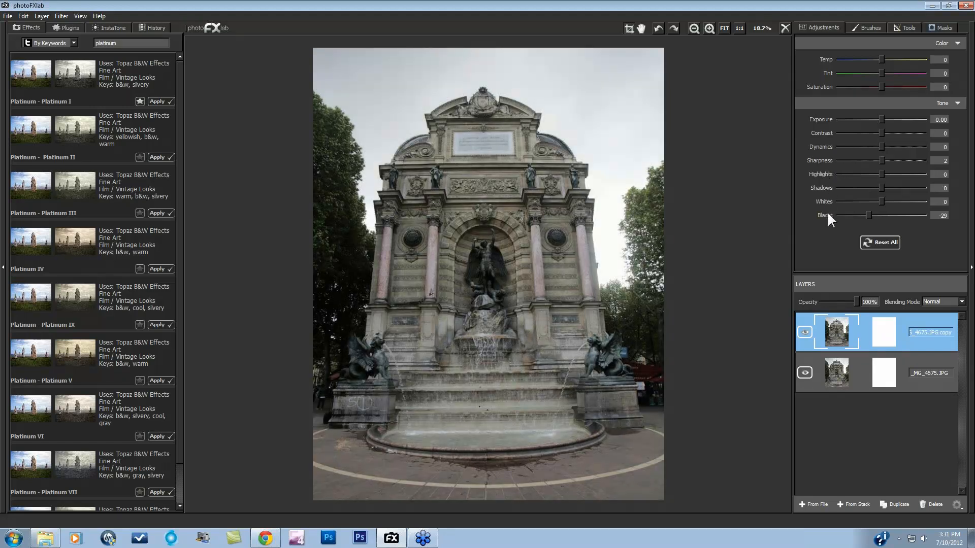
double_click(826, 213)
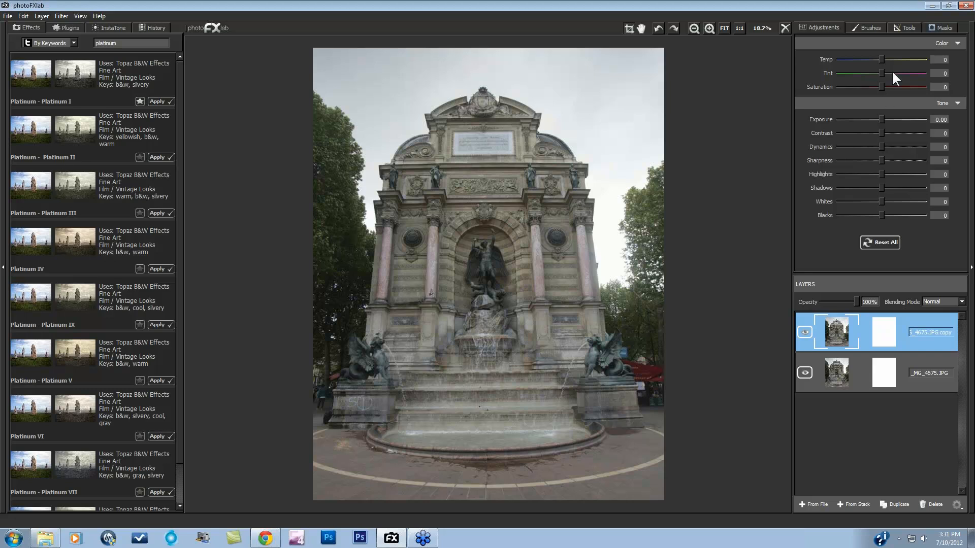
Burn a patch of sky beside the fountain's upper right with the Burn/Dodge brush at size 0.69 and hardness 0.05
click(869, 28)
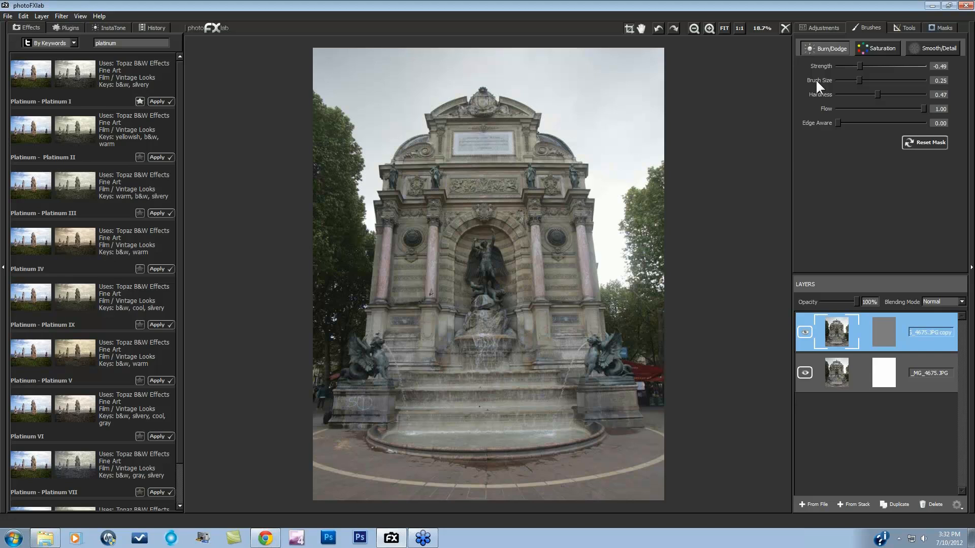
mouse_move(859, 80)
mouse_down()
mouse_move(895, 80)
mouse_move(881, 80)
mouse_up()
drag(842, 97, 842, 97)
click(579, 137)
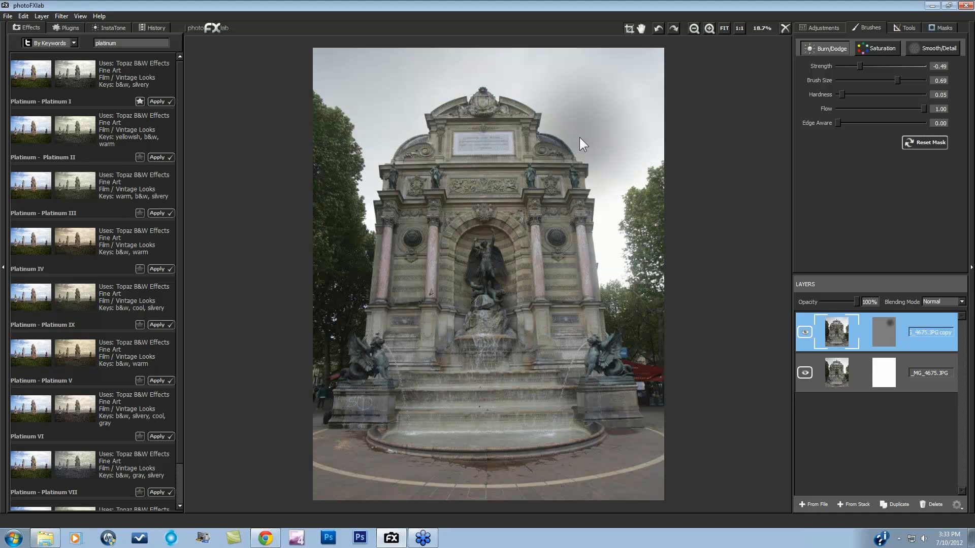
click(579, 138)
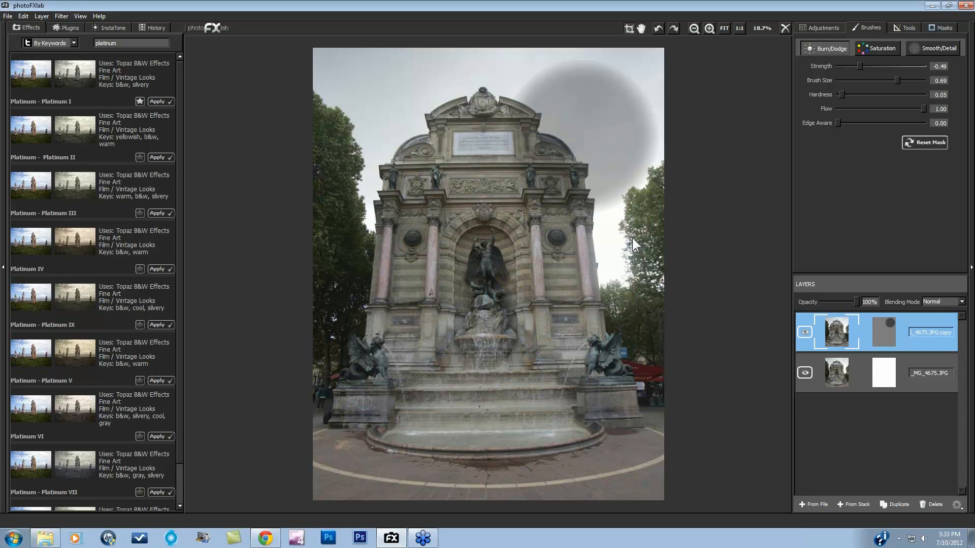
Compare the burned sky with the original by toggling the copy layer's visibility, and reset the brush mask
click(805, 332)
click(805, 333)
click(805, 333)
click(925, 143)
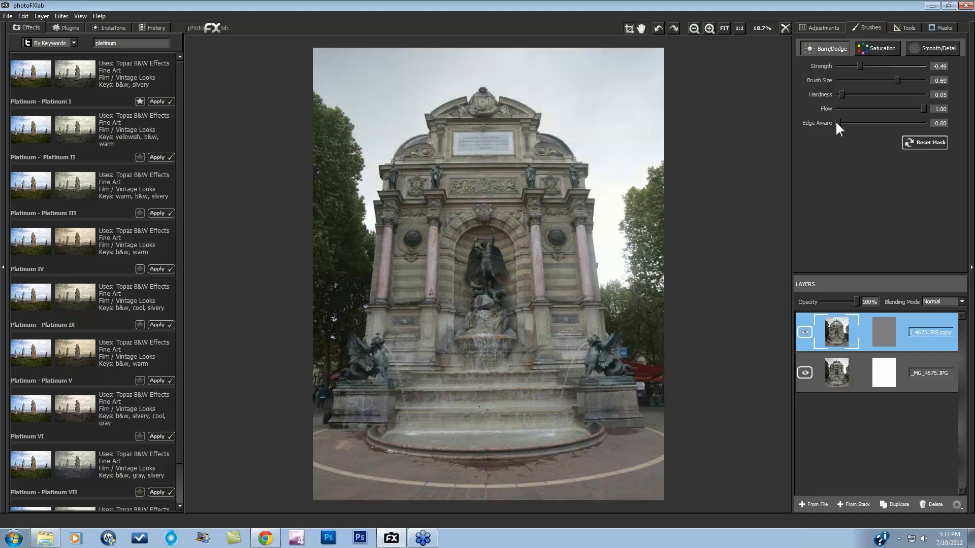
Set the brush's Edge Aware to 1.00, try burning the sky along the fountain's upper right edge, and reset the mask
drag(836, 123, 903, 122)
mouse_move(575, 125)
mouse_down()
mouse_move(569, 105)
mouse_move(580, 89)
mouse_move(531, 88)
mouse_up()
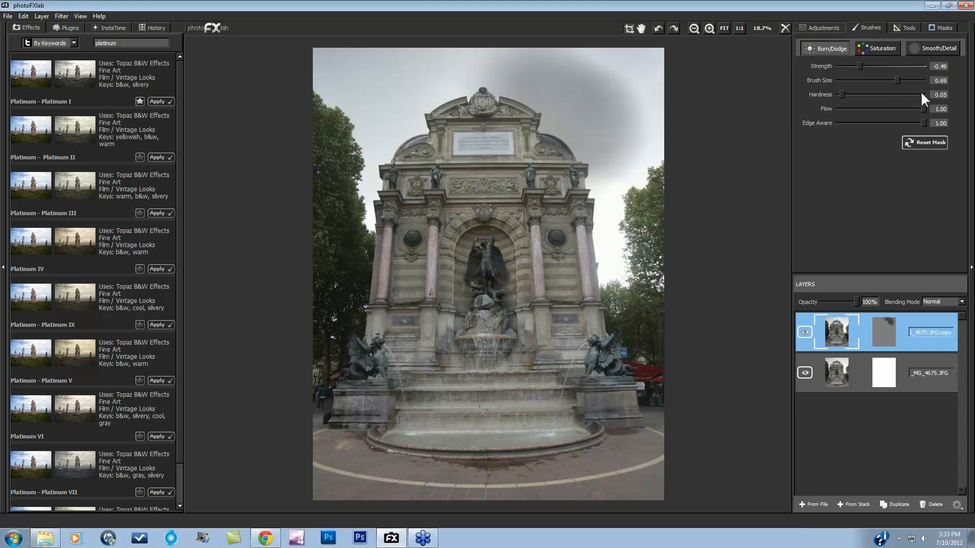
click(921, 144)
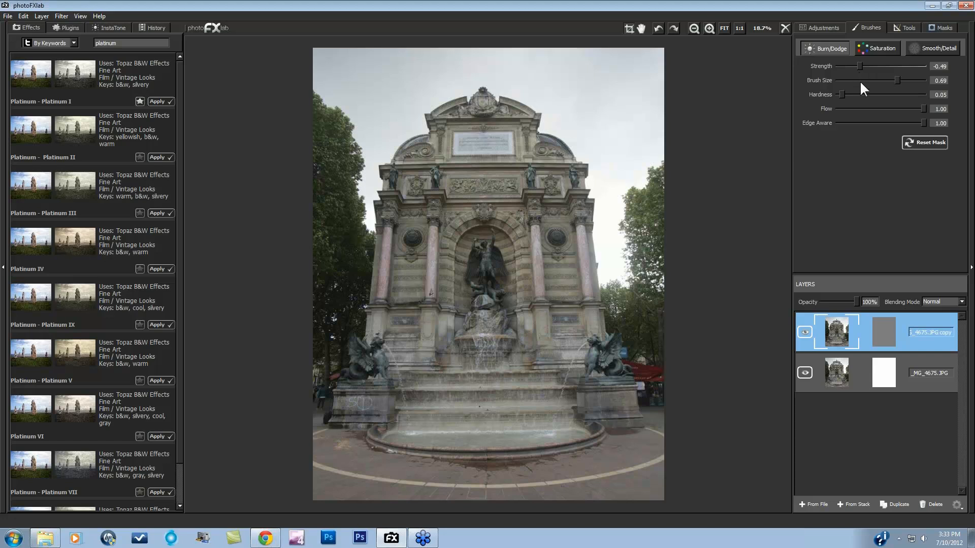
Set the brush size to 0.37 and hardness to 0.07, and burn the whole sky around the fountain and trees
mouse_move(843, 95)
mouse_down()
mouse_move(886, 79)
mouse_move(870, 80)
mouse_up()
drag(616, 267, 611, 231)
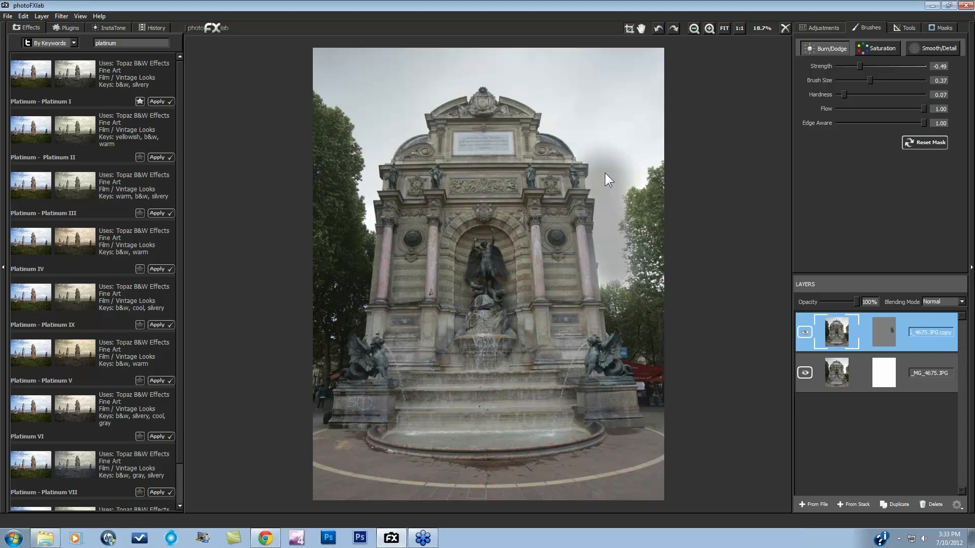
mouse_move(636, 166)
mouse_down()
mouse_move(662, 145)
mouse_move(647, 152)
mouse_move(662, 105)
mouse_move(655, 55)
mouse_move(431, 68)
mouse_move(315, 56)
mouse_up()
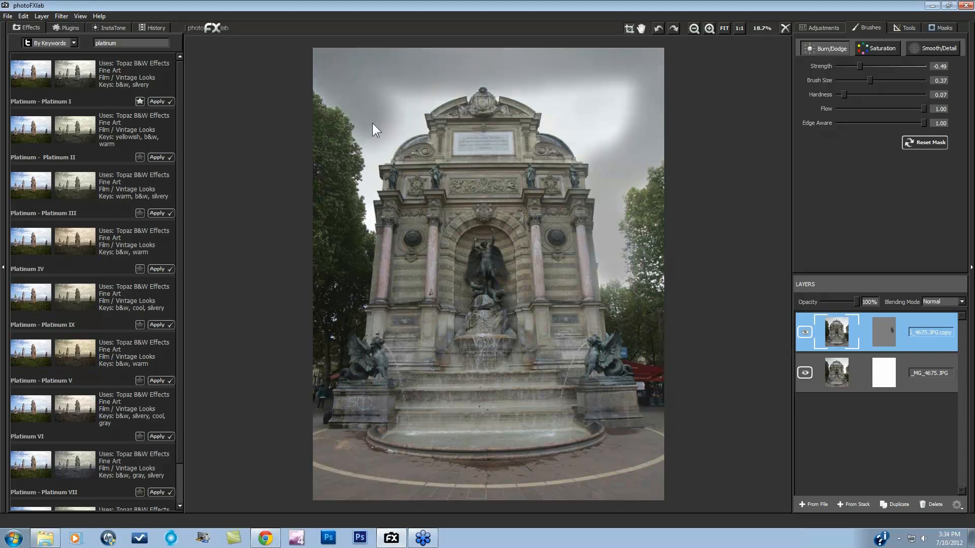
drag(373, 123, 377, 149)
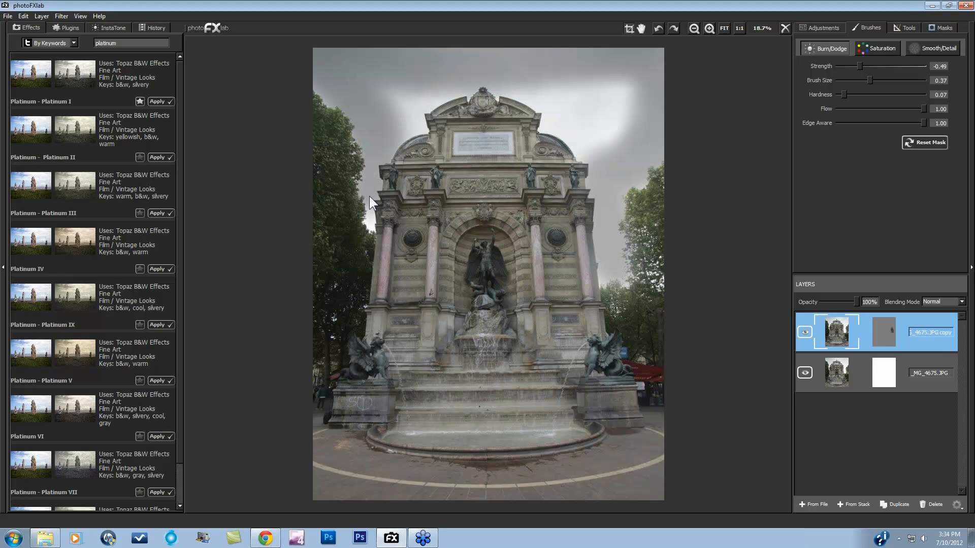
drag(371, 155, 392, 120)
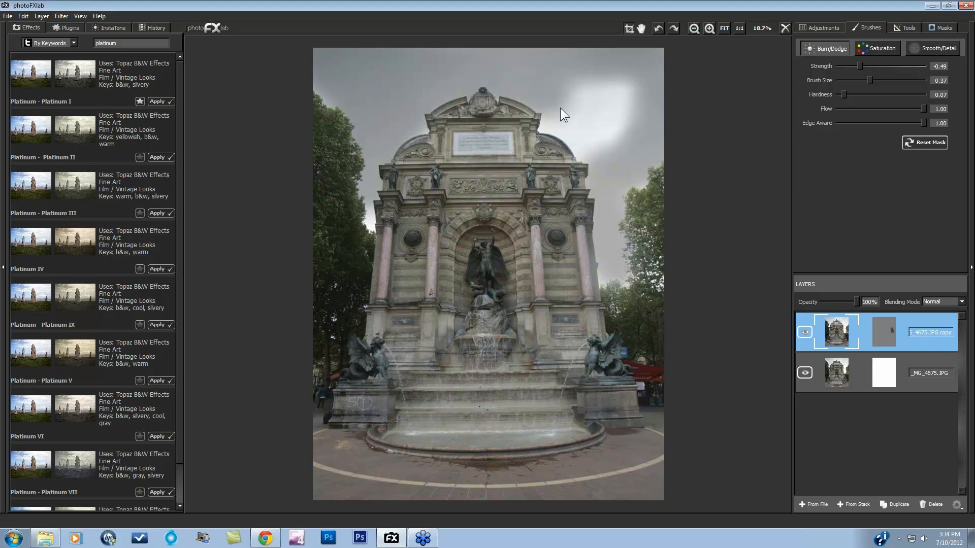
drag(559, 107, 583, 109)
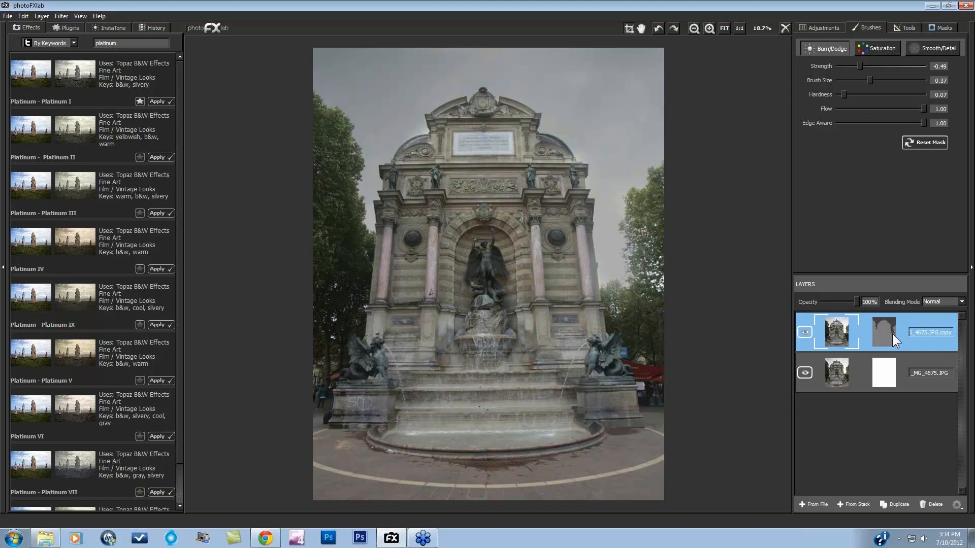
Compare the darkened sky with the original by toggling the copy layer, and clear the burn from its mask
click(803, 333)
click(804, 333)
click(803, 333)
click(802, 333)
click(924, 141)
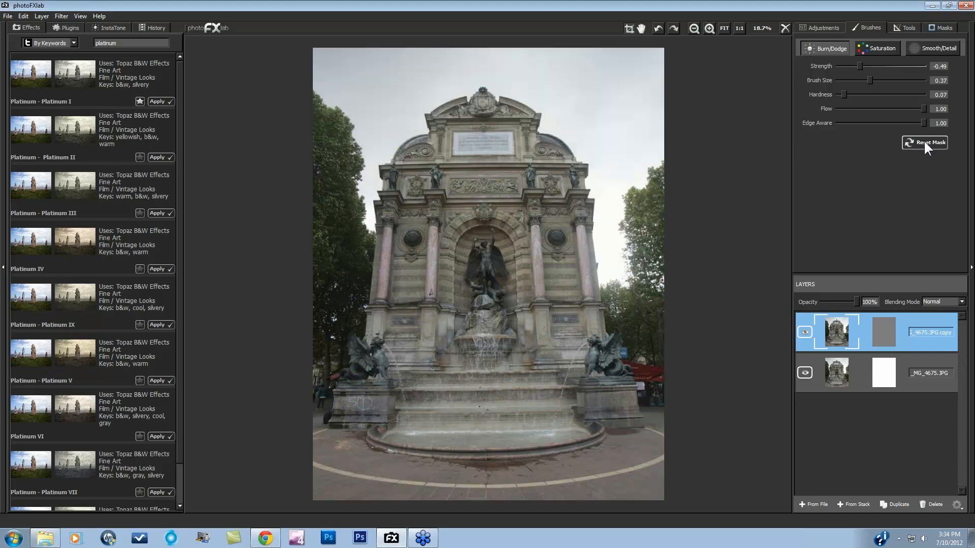
Try rotating the copy layer by about 4.5 degrees, and reset its rotation to 0.00
click(907, 30)
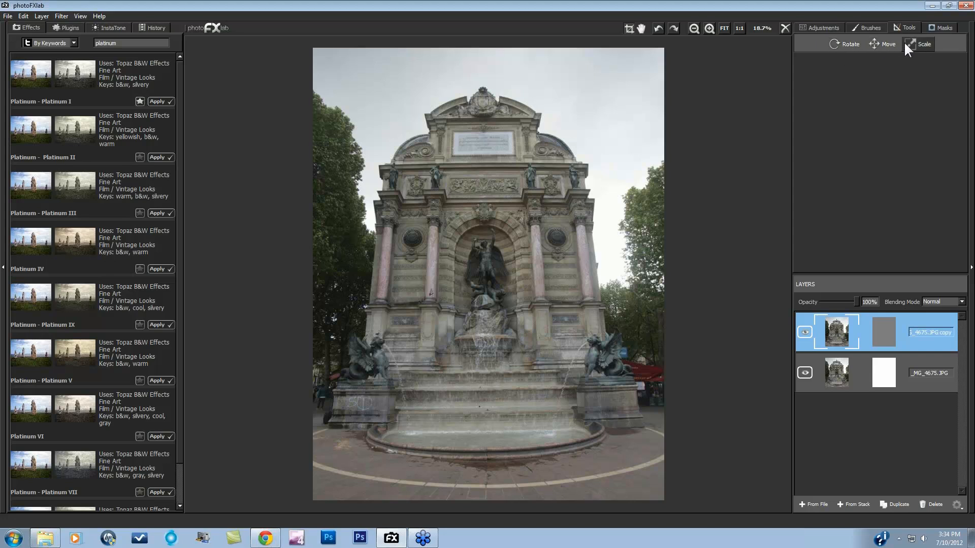
click(850, 41)
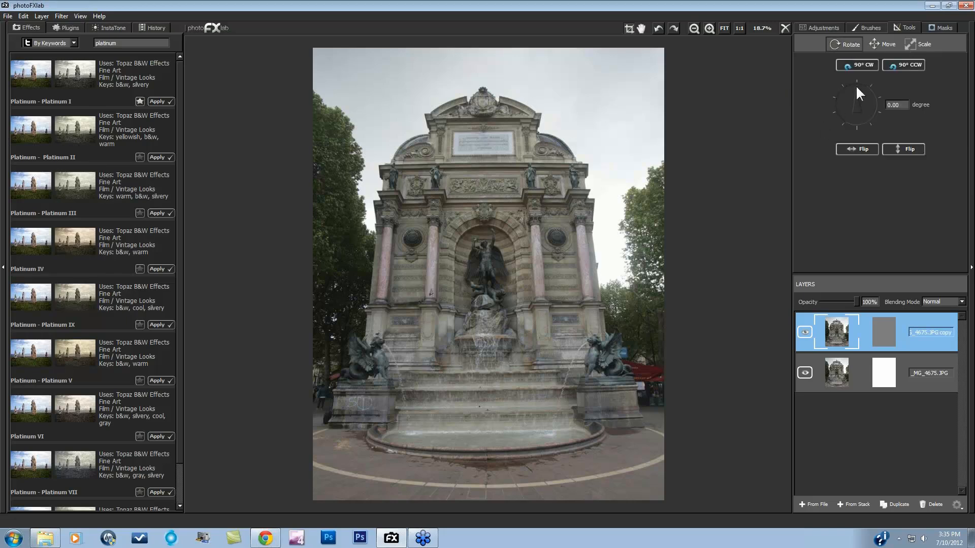
mouse_move(855, 86)
mouse_down()
mouse_move(874, 111)
mouse_move(858, 84)
mouse_up()
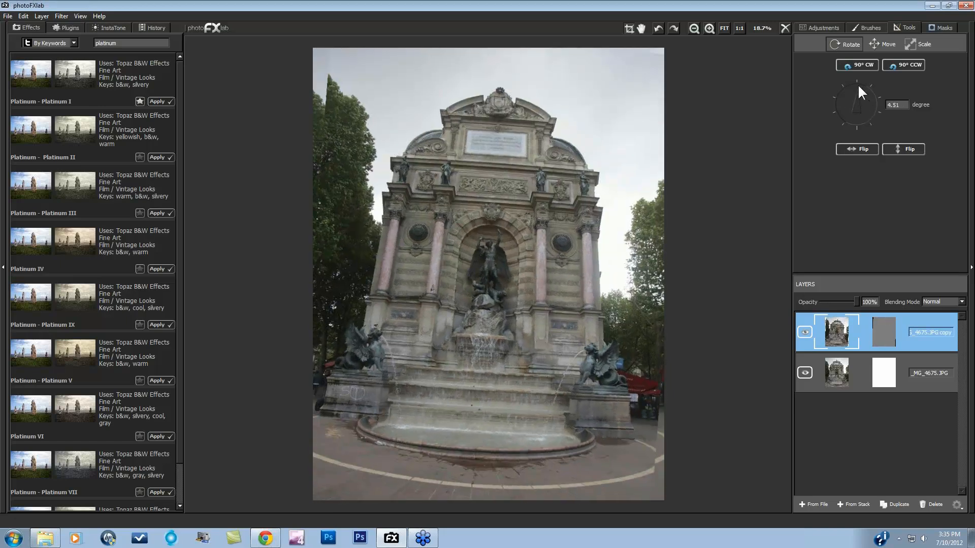
double_click(894, 104)
key(Return)
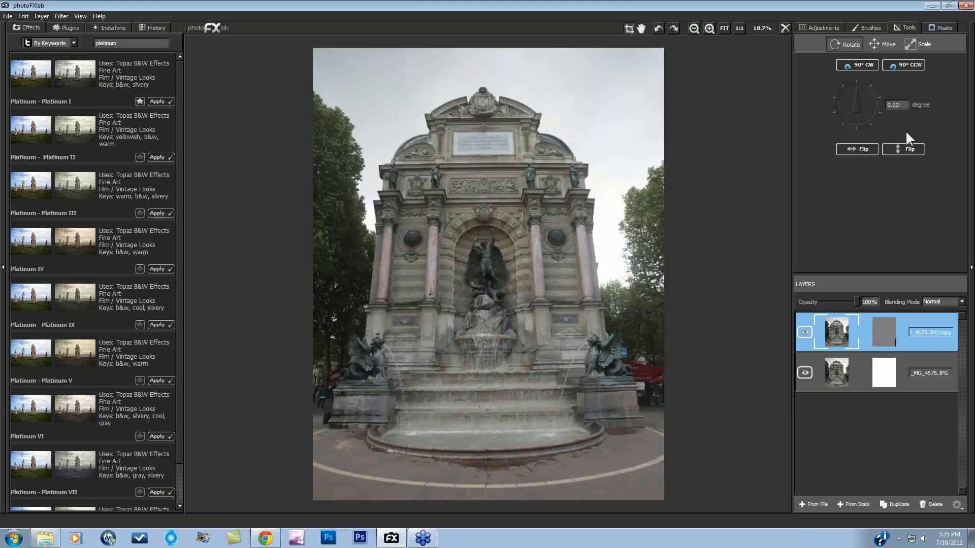
double_click(894, 105)
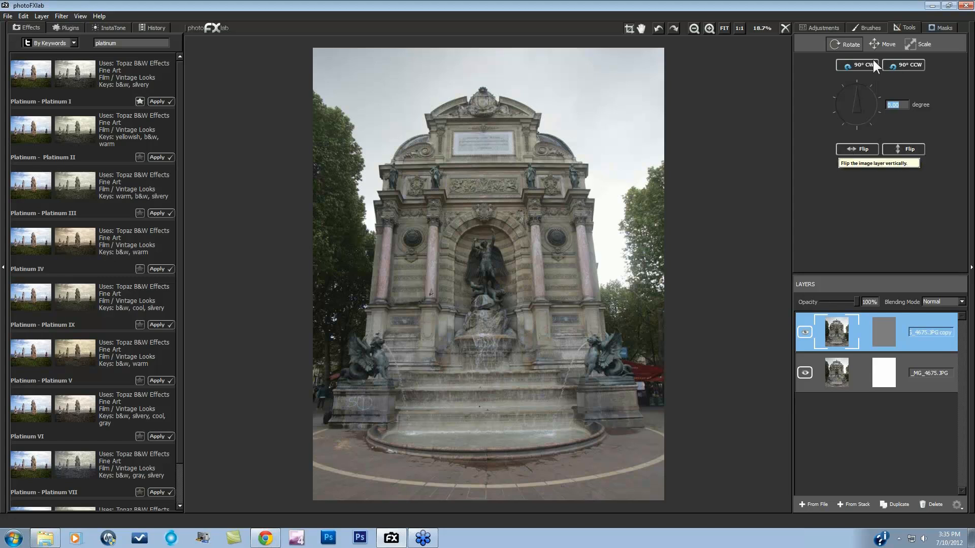
Move the copy layer freehand to the left so it is offset from the original photo beneath
click(882, 44)
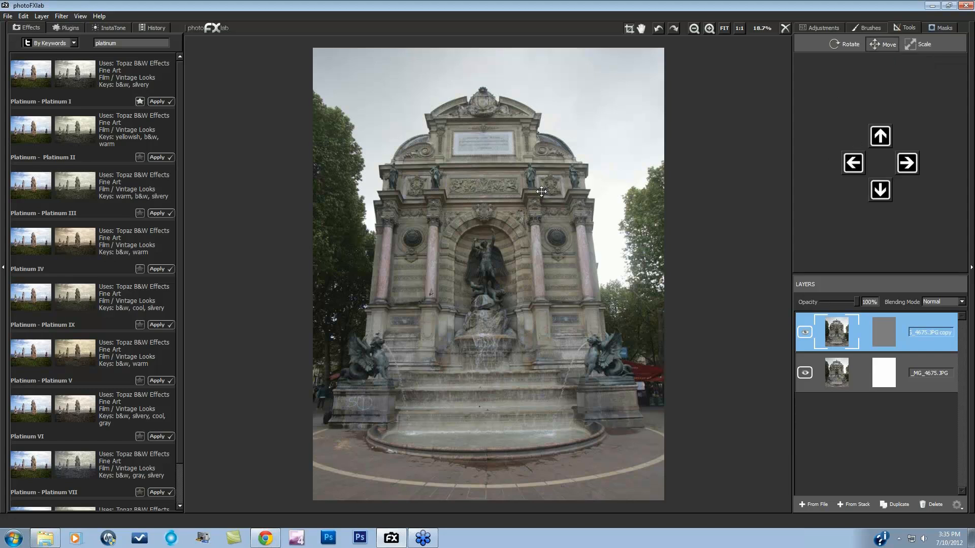
drag(561, 244, 536, 240)
mouse_move(531, 240)
mouse_down()
mouse_move(549, 241)
mouse_move(525, 244)
mouse_up()
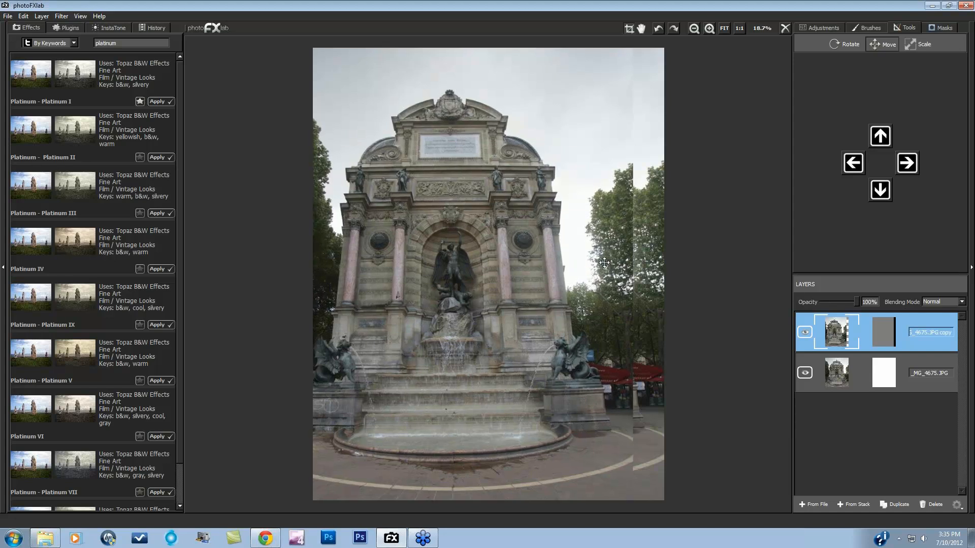
Nudge the copy layer repeatedly to the right until it nearly lines up with the original photo
click(908, 163)
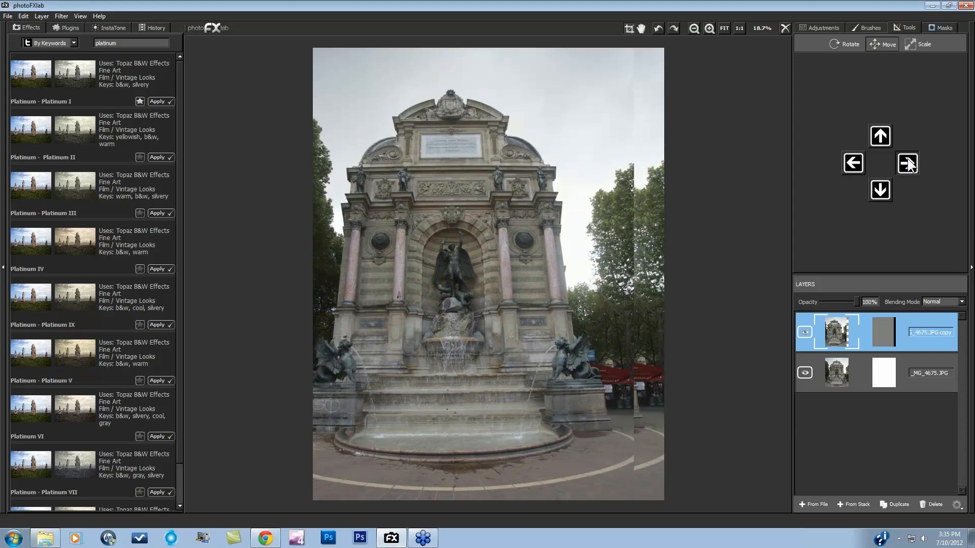
click(908, 164)
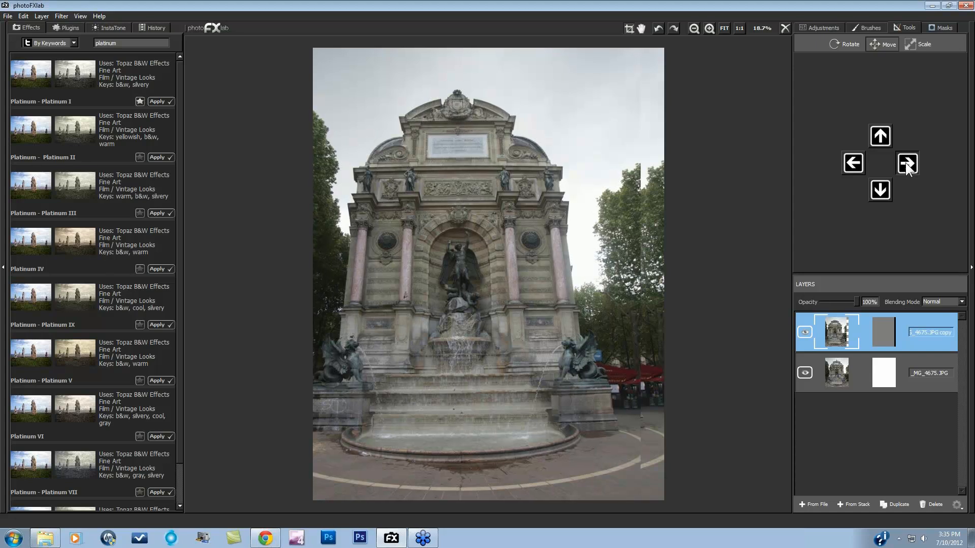
click(905, 162)
click(903, 162)
click(901, 161)
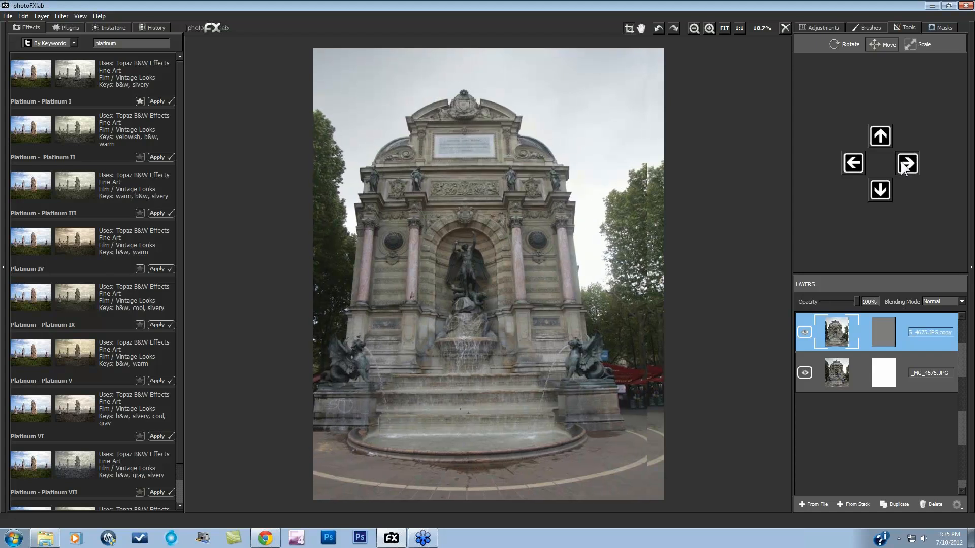
click(900, 162)
click(899, 162)
click(898, 161)
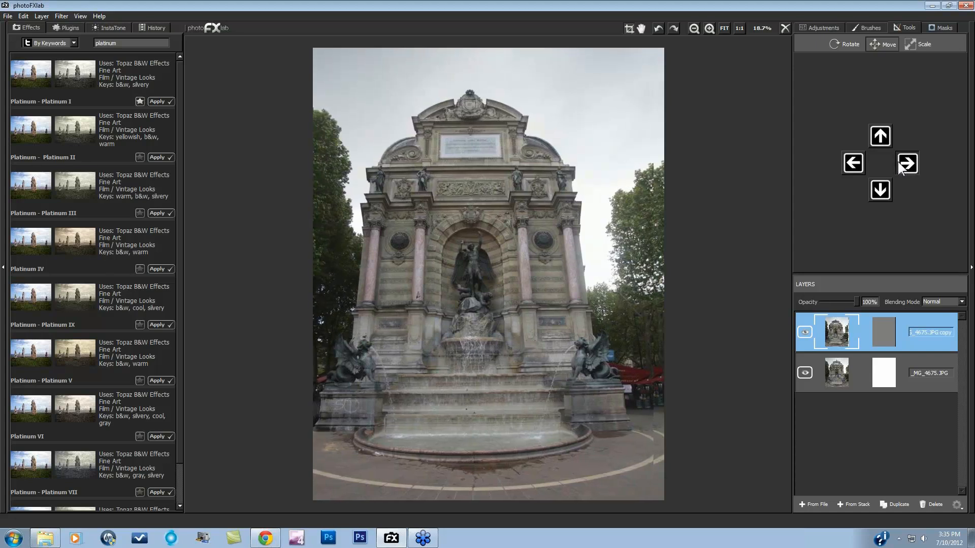
click(897, 162)
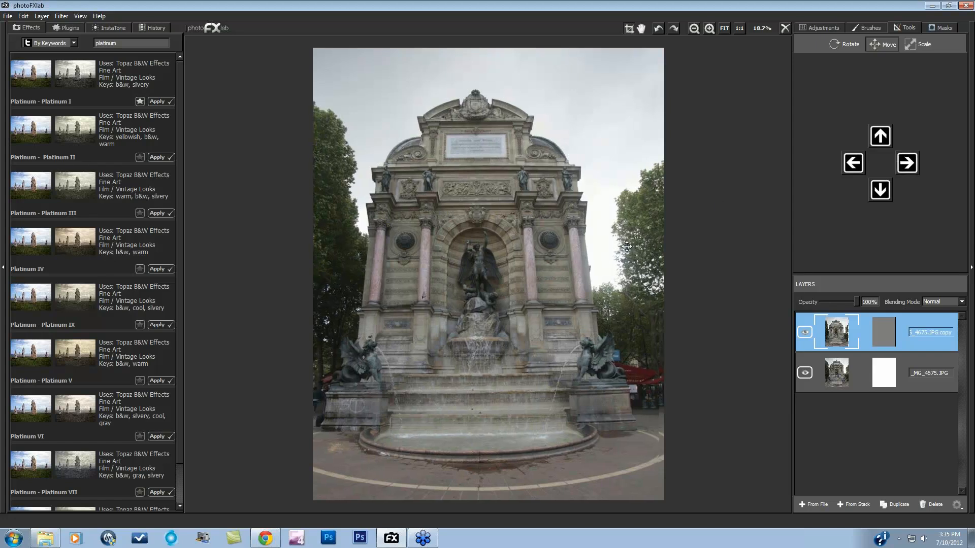
drag(630, 246, 633, 245)
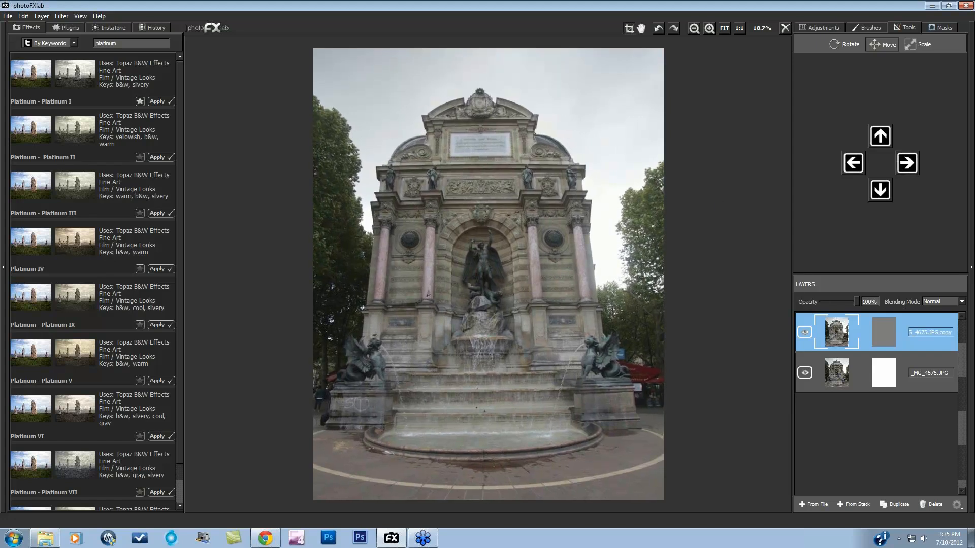
Scale the copy layer to about 139%, and set its width to 5500 pixels
click(915, 45)
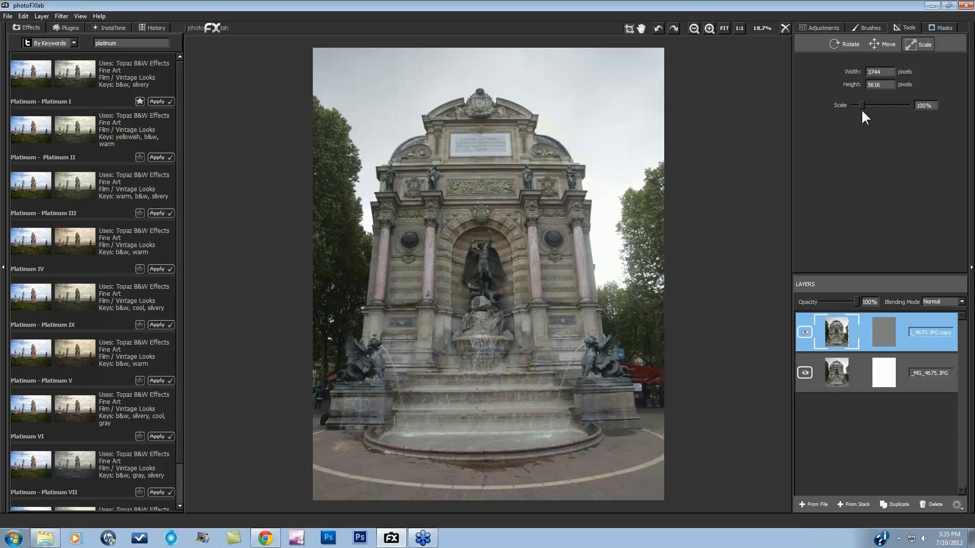
drag(861, 103, 864, 103)
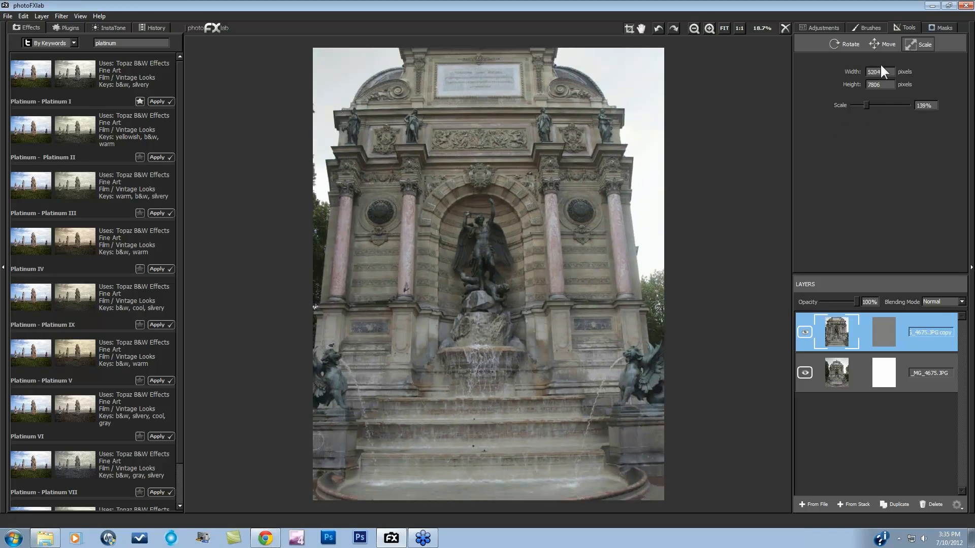
drag(888, 73, 839, 69)
text(5500)
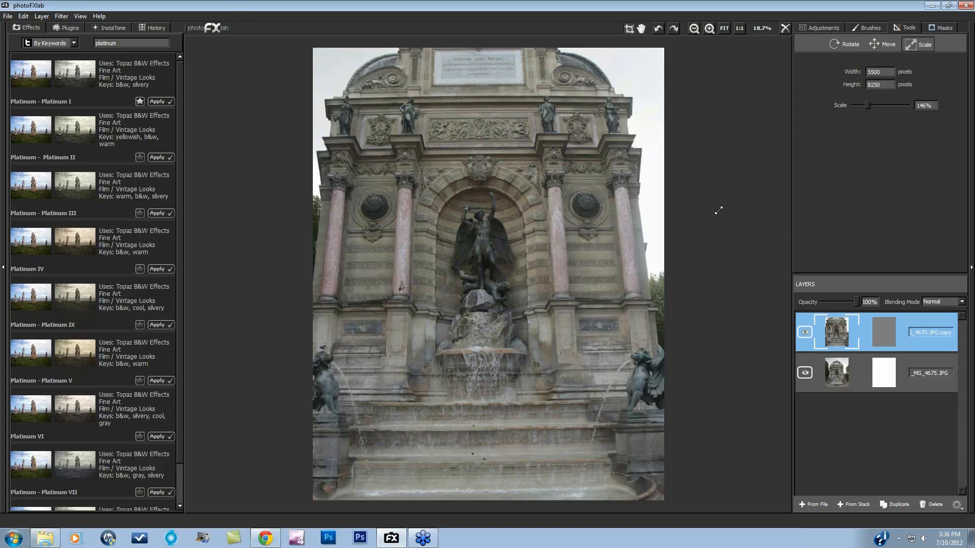
Delete the enlarged copy layer and duplicate the original _MG_4675.JPG layer
click(943, 30)
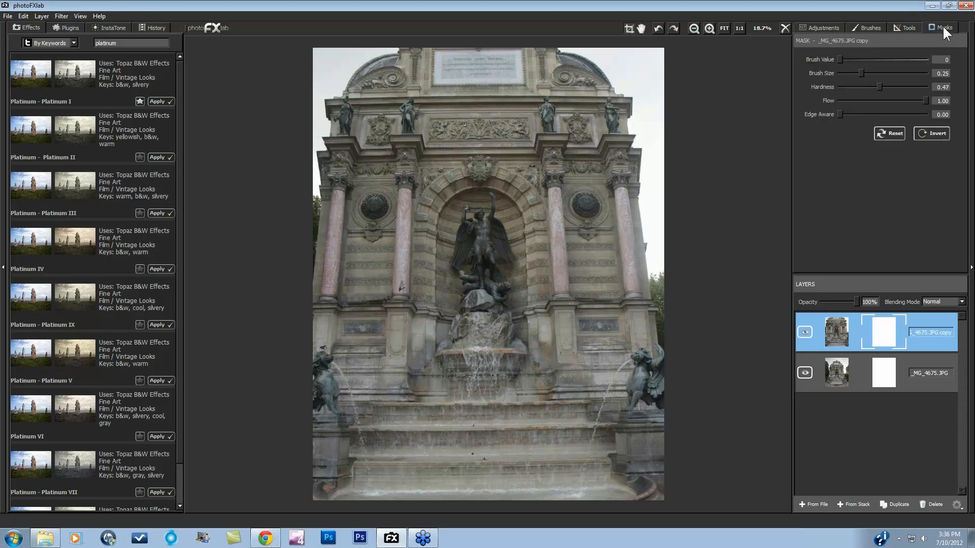
click(930, 504)
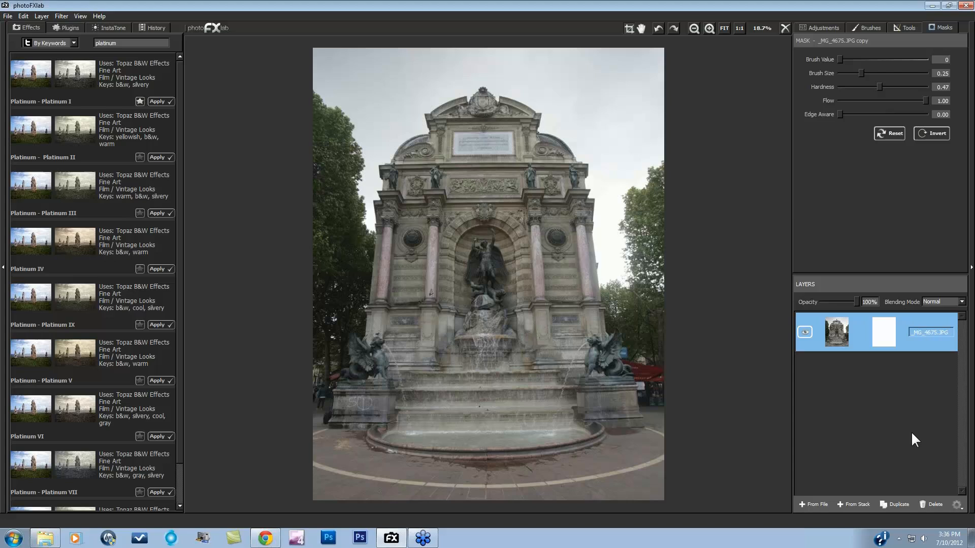
click(898, 504)
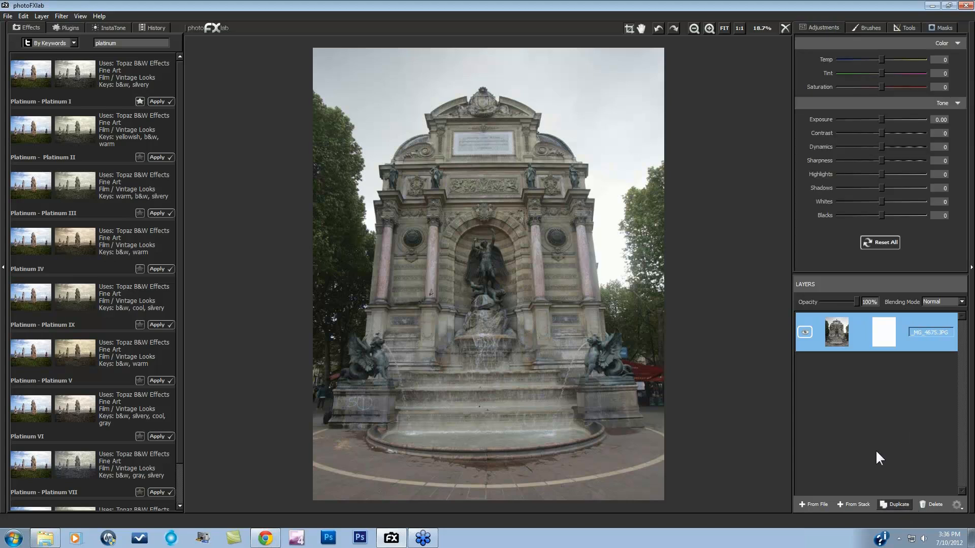
Adjust the new copy layer with Saturation 15, Contrast -5 and Dynamics 72
click(944, 27)
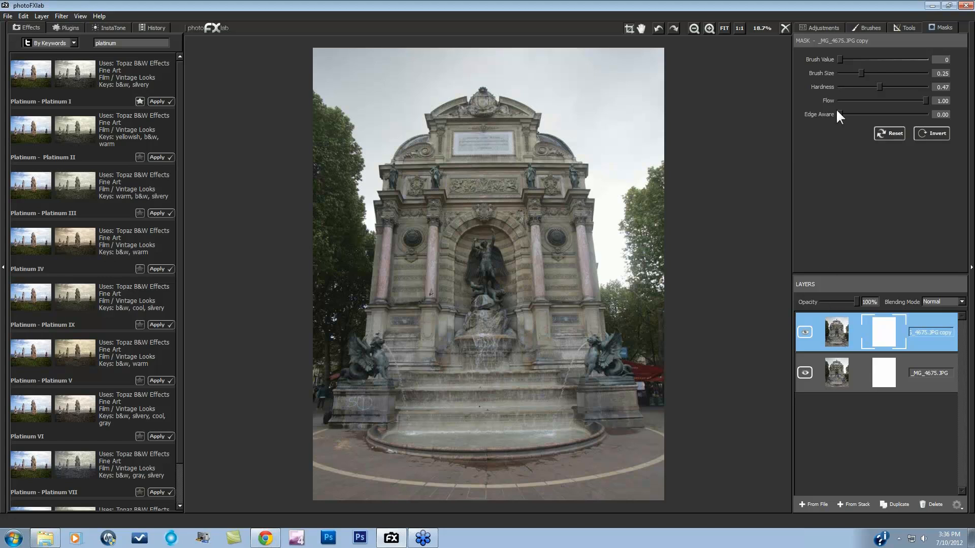
click(857, 27)
click(815, 26)
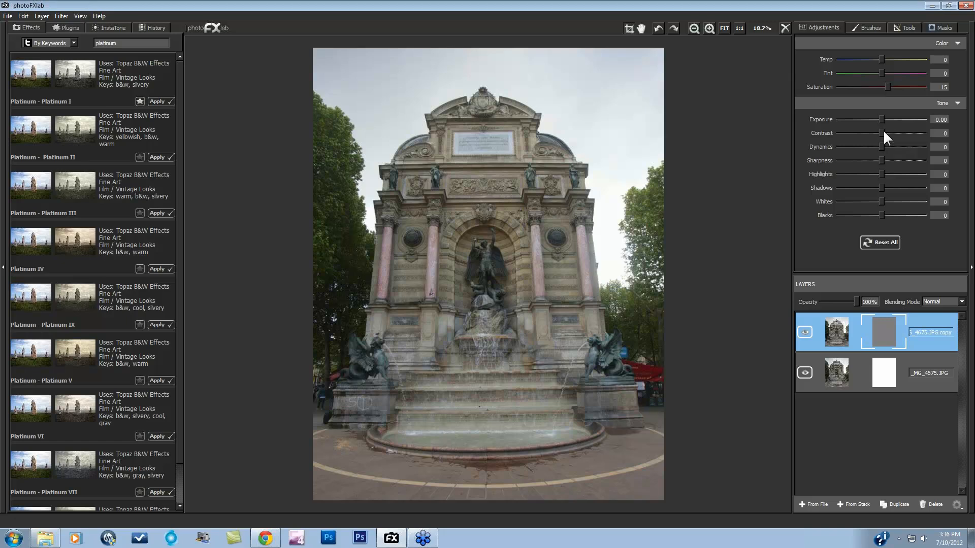
drag(883, 132, 901, 150)
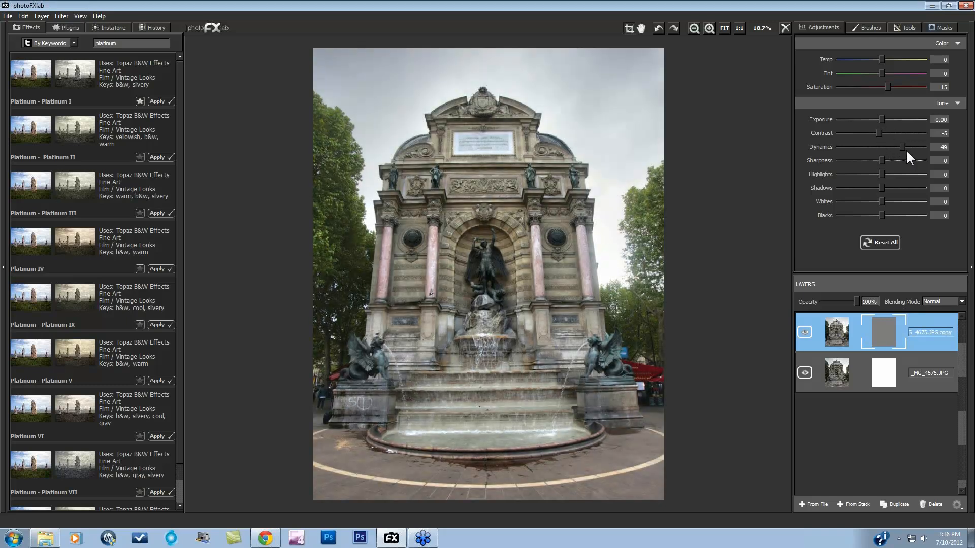
drag(901, 146, 912, 147)
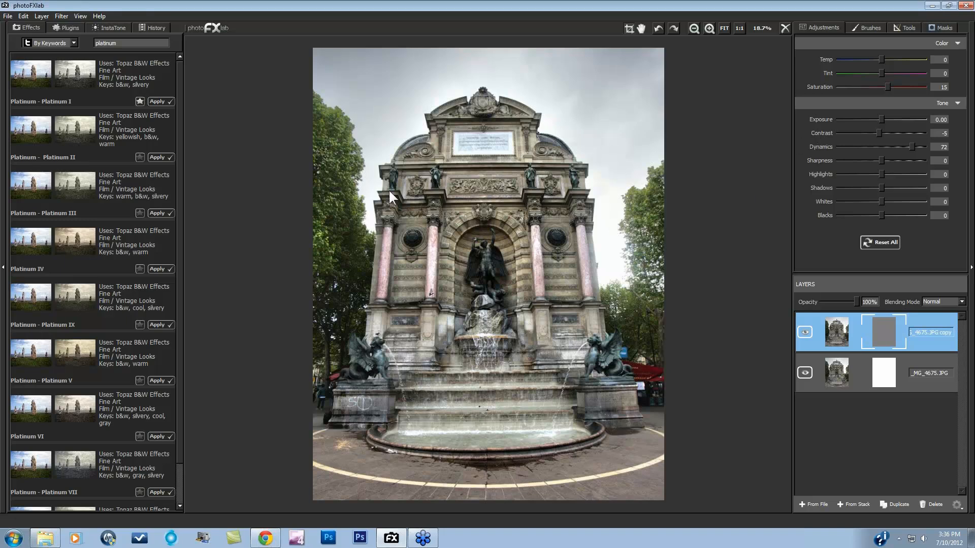
Mask the adjustments out of the sky around the fountain with brush value 0, size 0.27, hardness 0.20 and Edge Aware 1.00
click(944, 29)
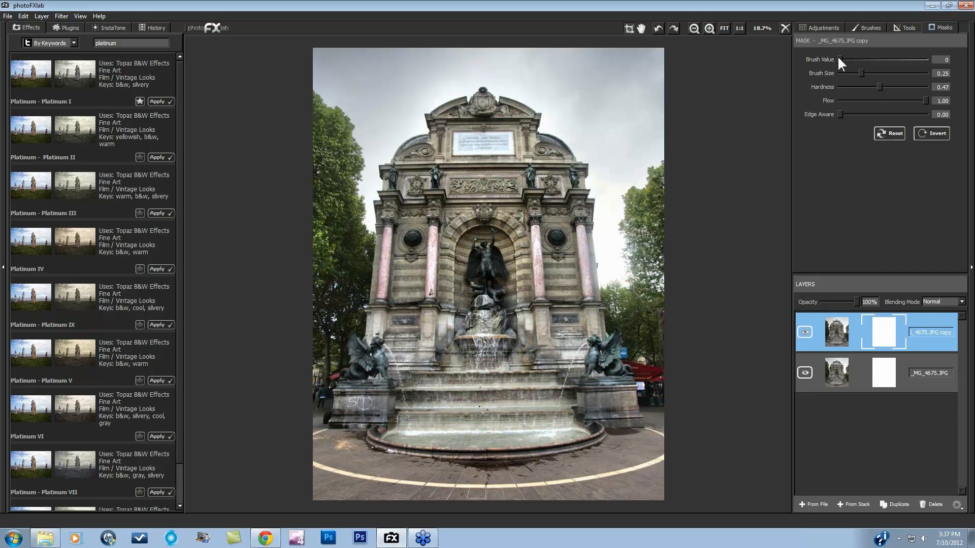
mouse_move(839, 56)
mouse_down()
mouse_move(879, 57)
mouse_move(863, 54)
mouse_up()
mouse_move(875, 73)
mouse_down()
mouse_move(857, 72)
mouse_move(861, 86)
mouse_move(844, 87)
mouse_move(857, 86)
mouse_up()
drag(841, 114, 925, 114)
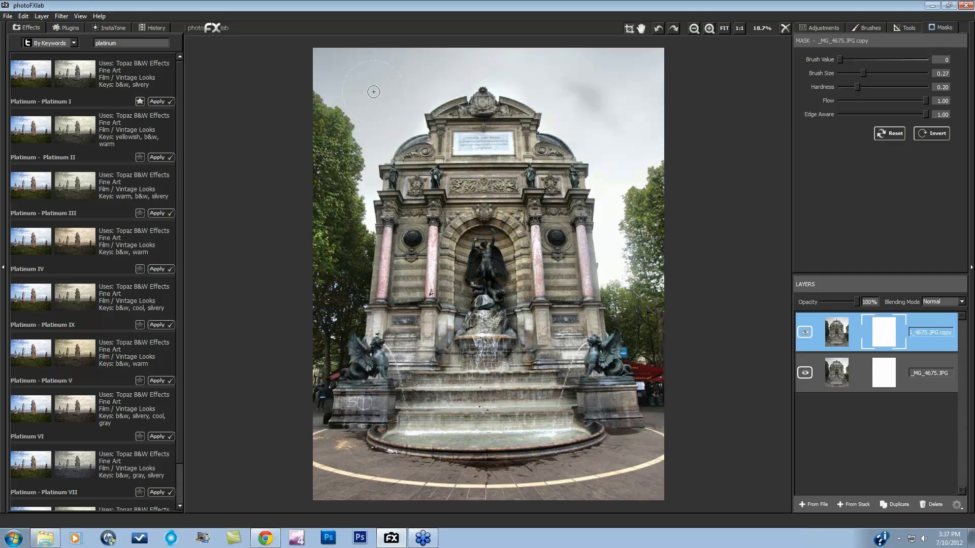
mouse_move(464, 80)
mouse_down()
mouse_move(504, 71)
mouse_move(534, 90)
mouse_move(579, 86)
mouse_up()
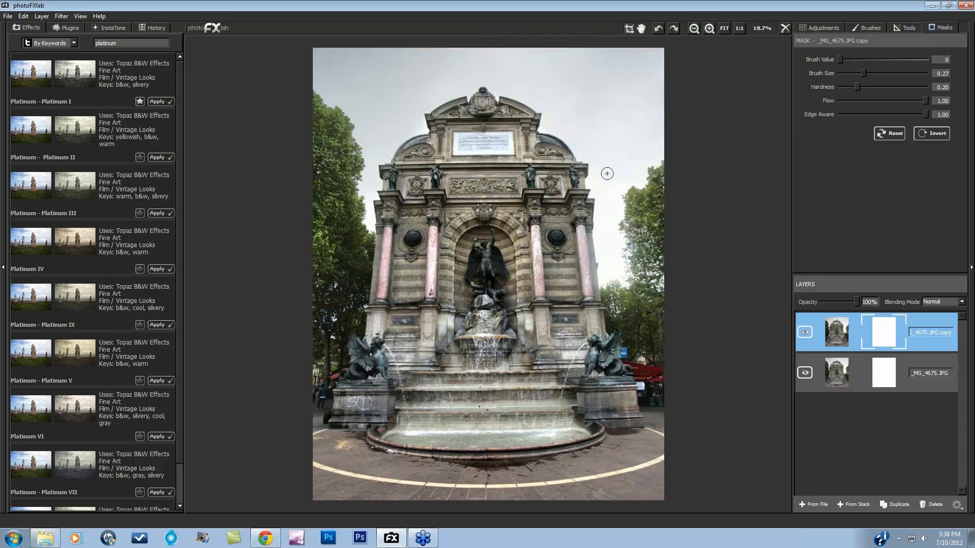
drag(607, 187, 610, 262)
Compare the masked adjustments with the original by toggling the copy layer's visibility several times
click(805, 331)
click(805, 331)
click(805, 331)
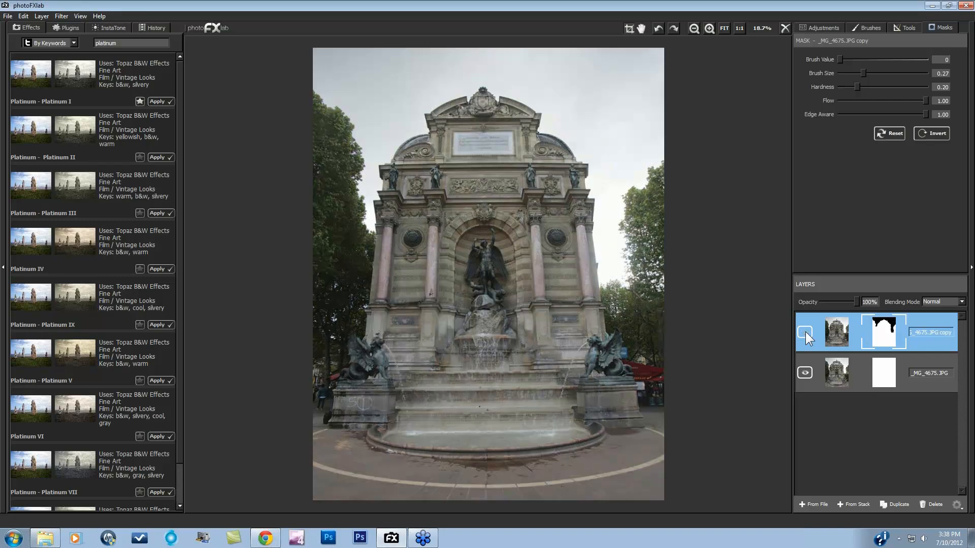
click(805, 331)
click(806, 331)
click(805, 331)
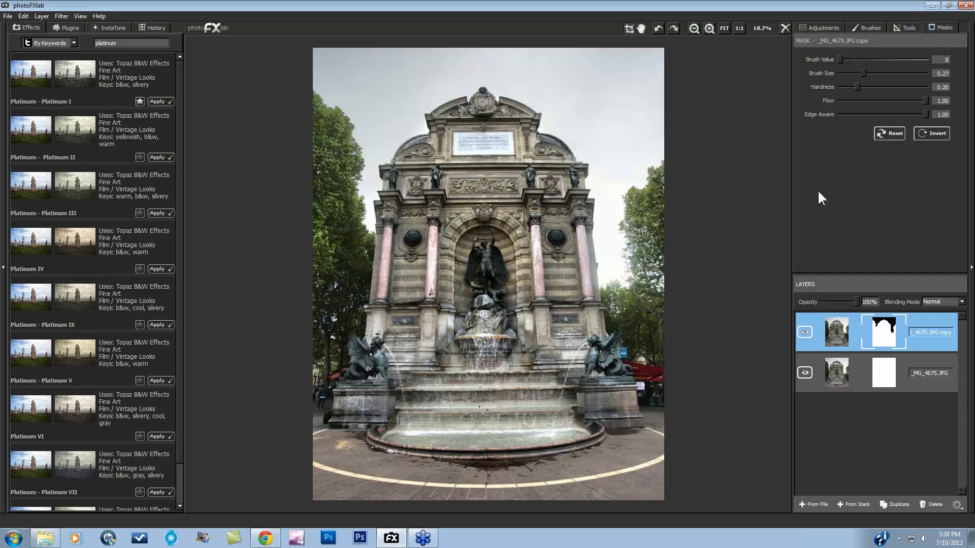
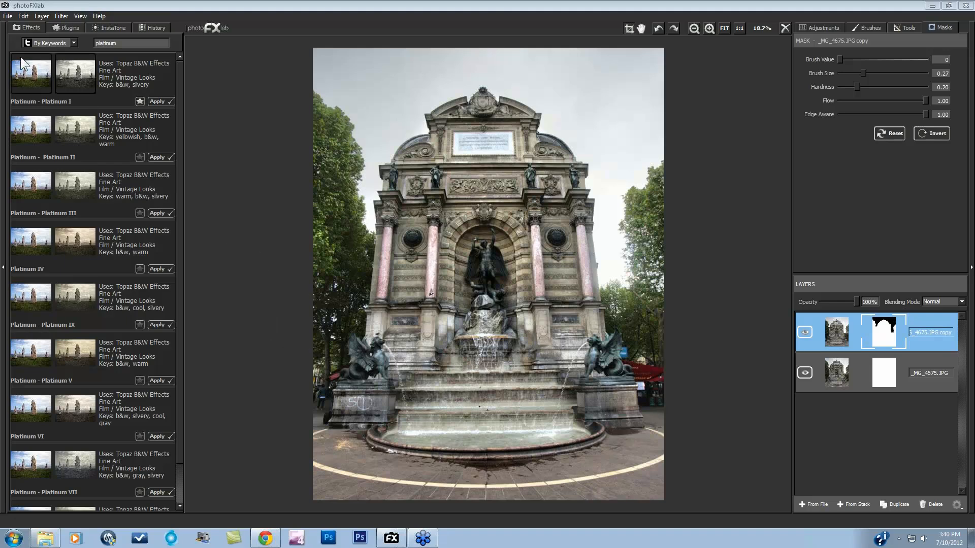
Save the masked fountain image as StMichelFountain in TIFF format with 16-bit depth and the sRGB IEC61966-2.1 color space
click(8, 16)
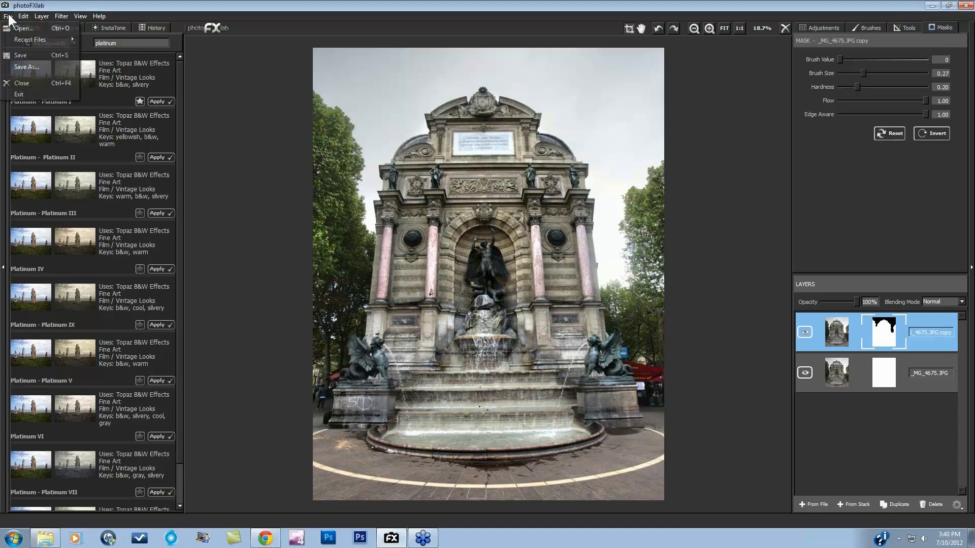
click(20, 66)
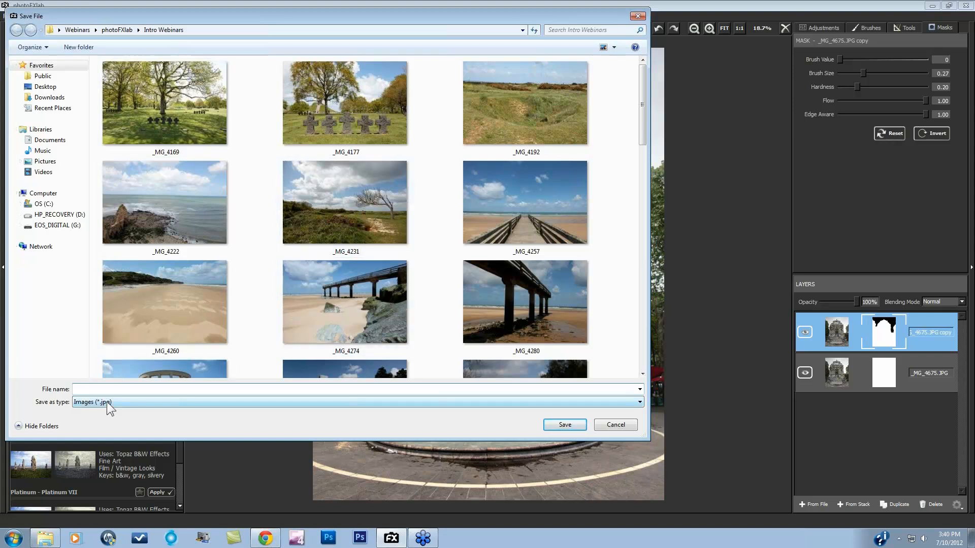
text(StMiche)
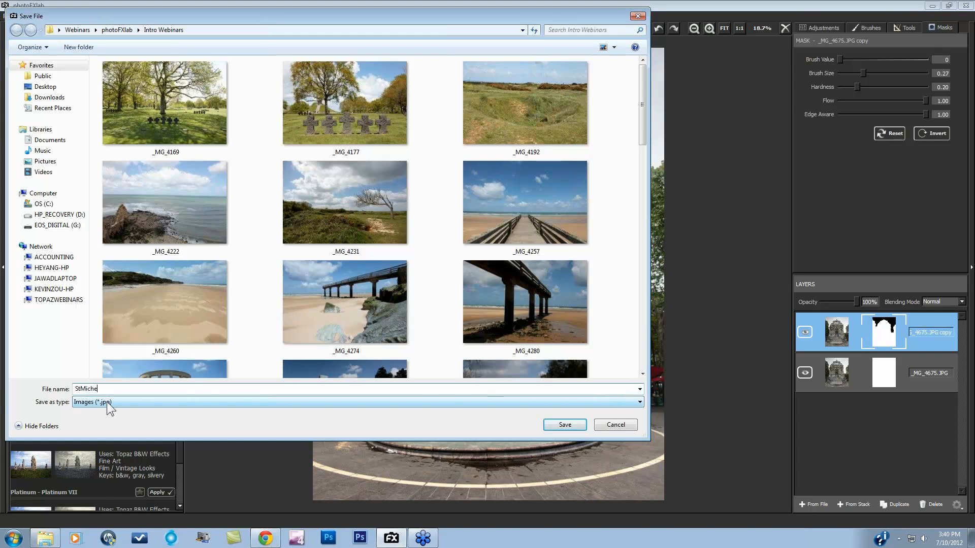
text(lFountain)
click(639, 402)
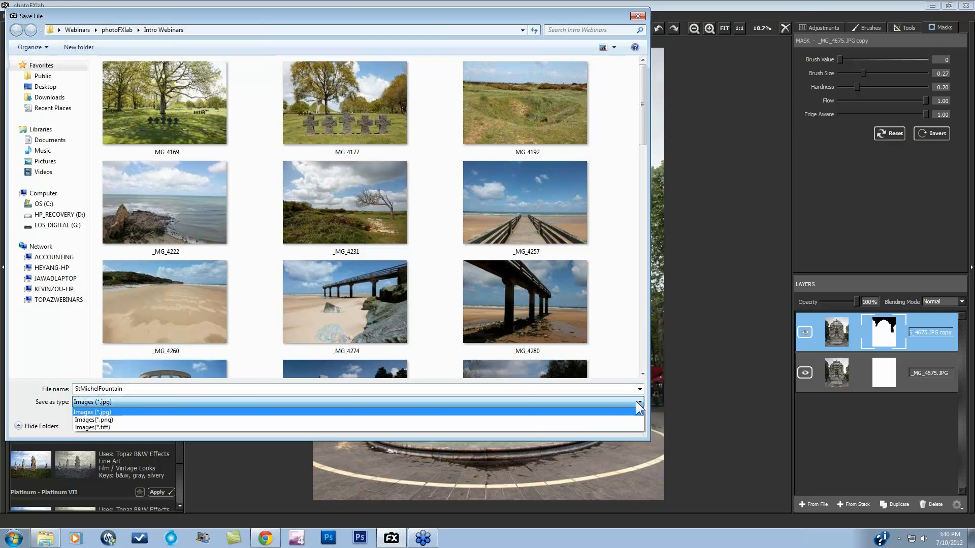
click(621, 427)
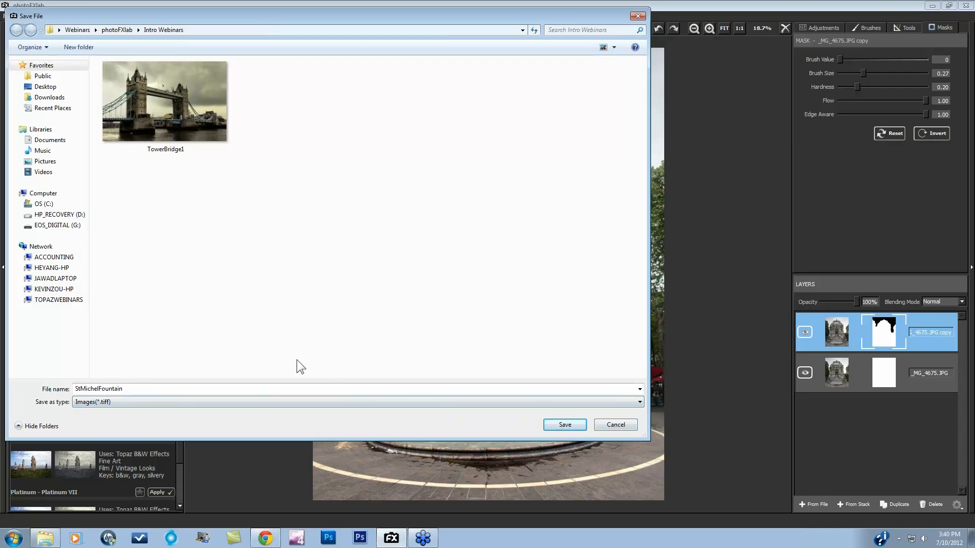
click(559, 424)
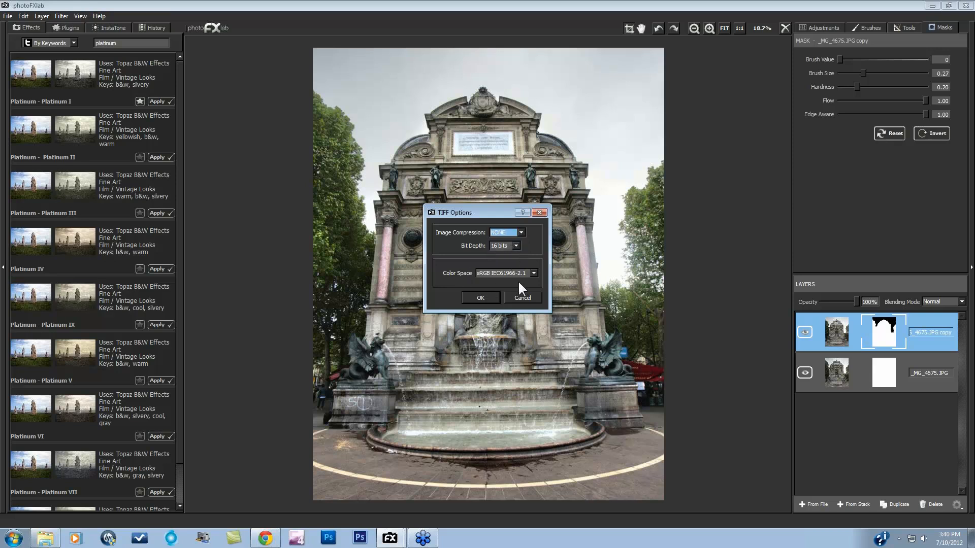
click(483, 296)
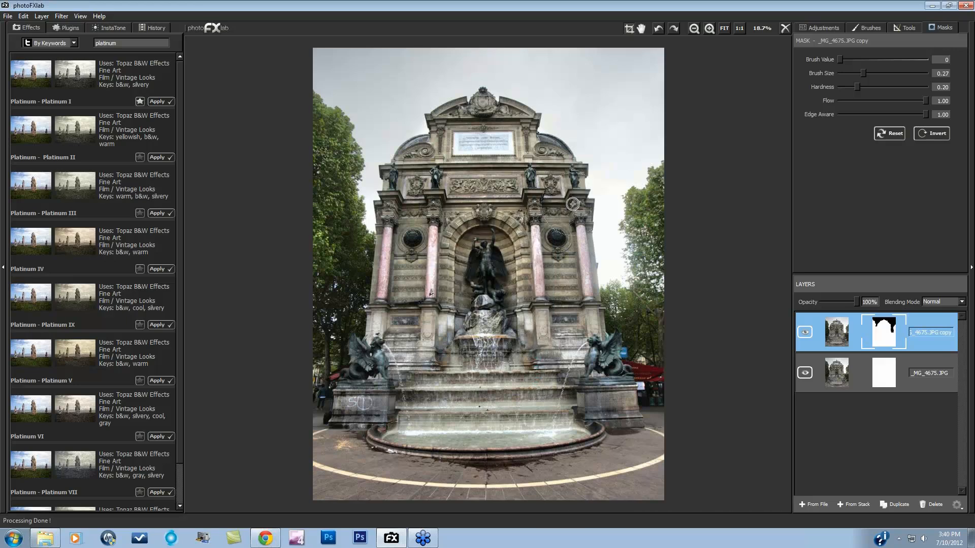
Close the saved fountain image and open the seaside photo _MG_4222
click(785, 30)
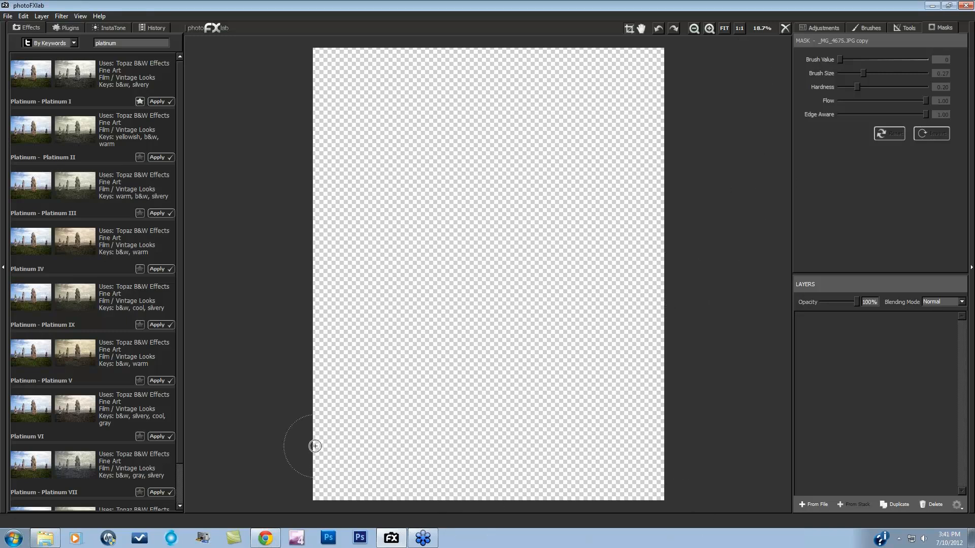
click(7, 16)
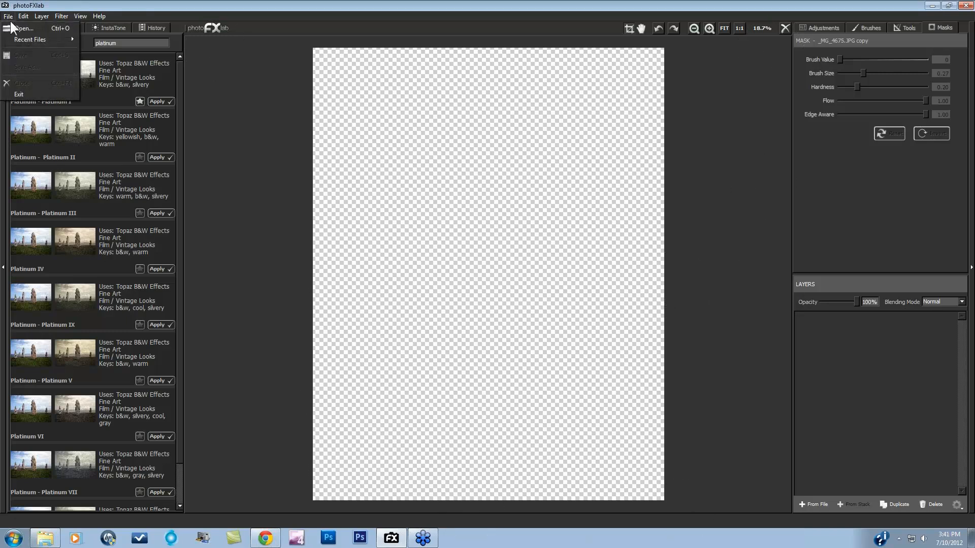
click(23, 29)
click(346, 227)
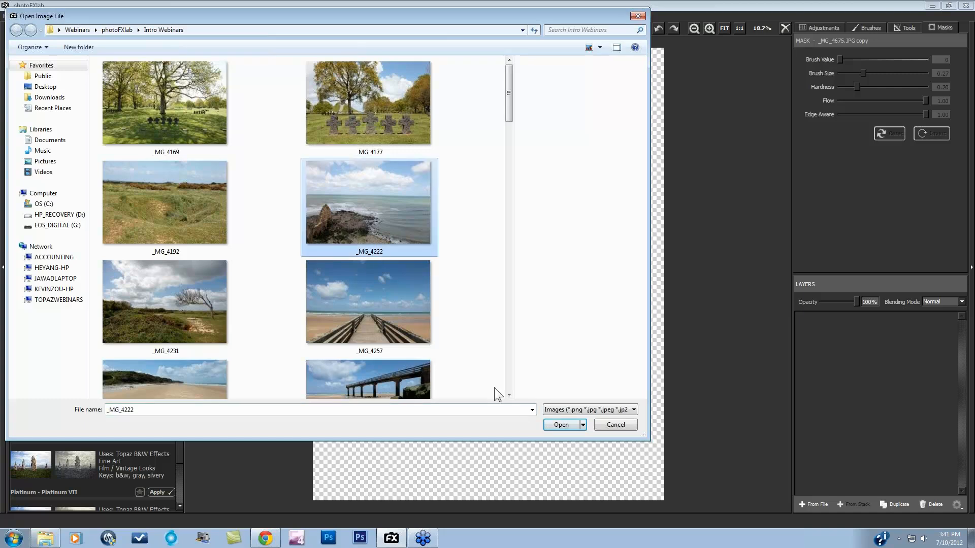
click(560, 425)
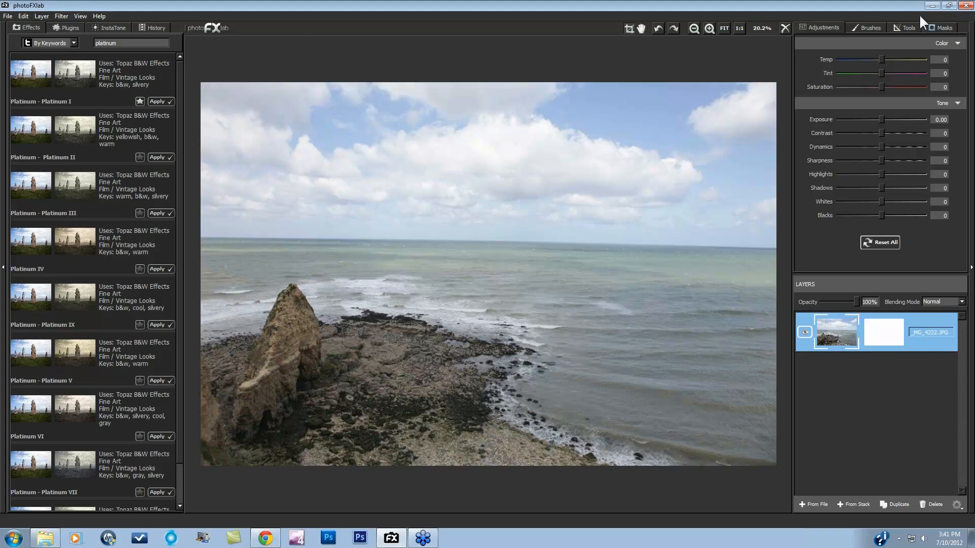
Quit photoFXlab without saving changes, and open _MG_4398 in Photoshop
click(966, 6)
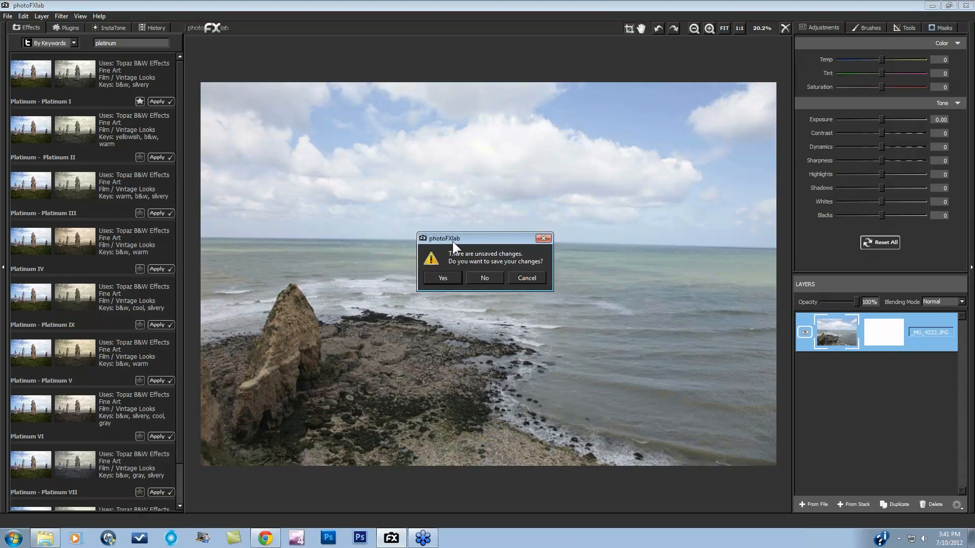
click(486, 276)
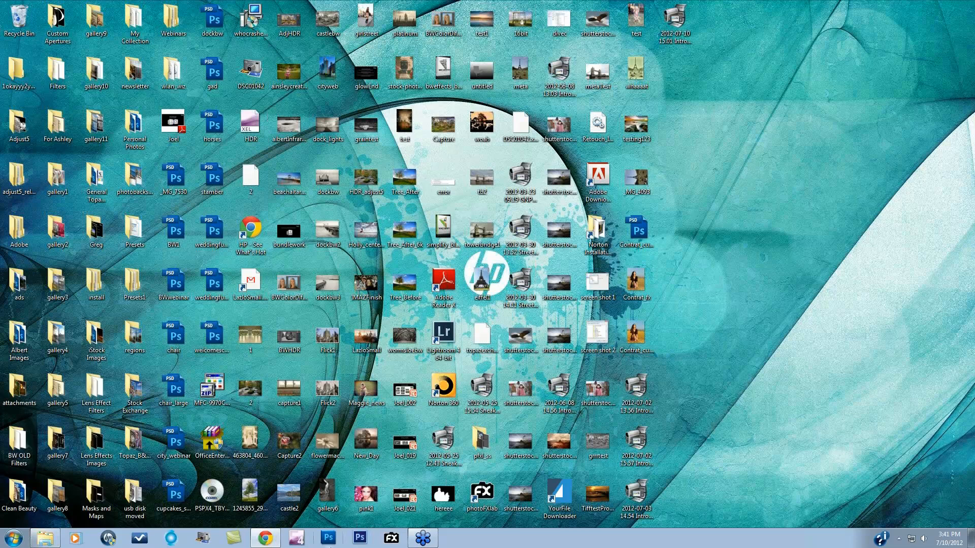
click(329, 539)
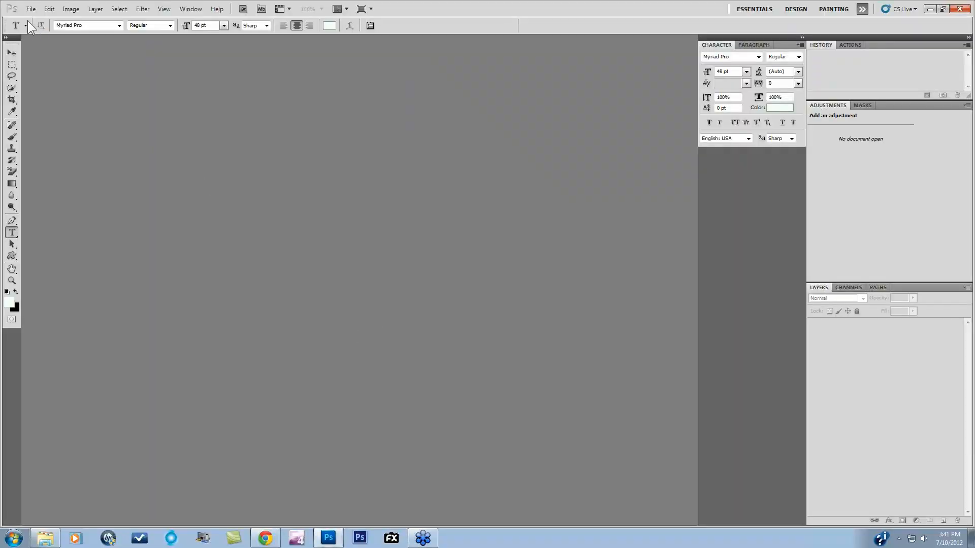
click(31, 8)
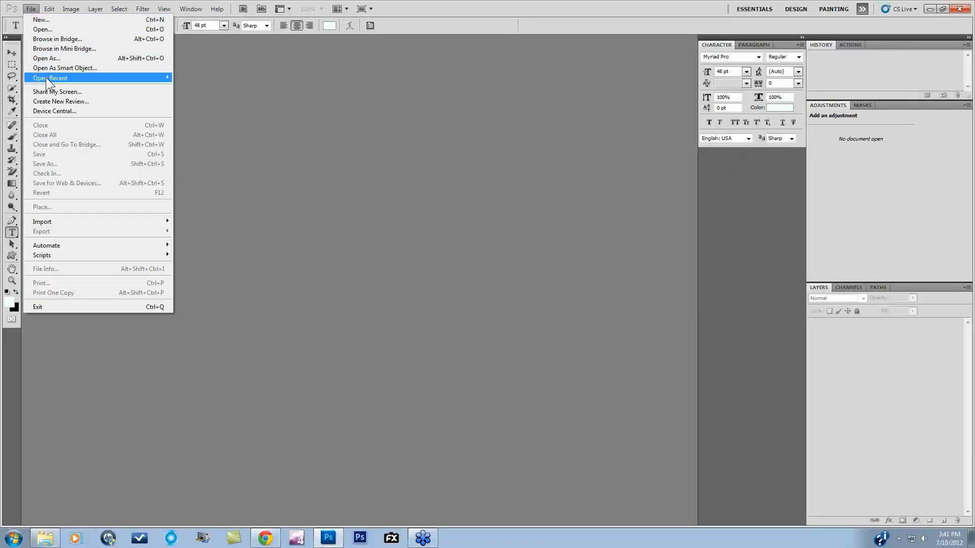
click(40, 29)
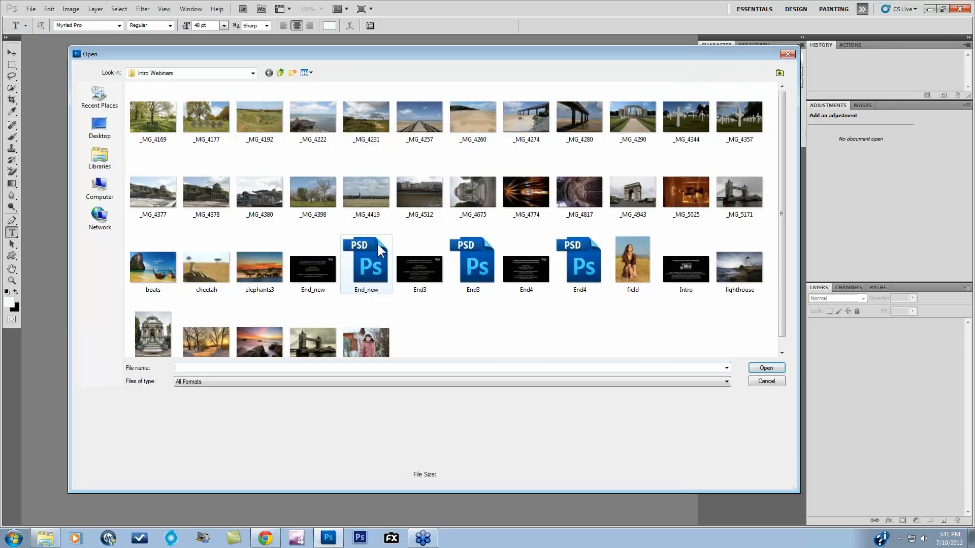
click(307, 198)
click(766, 368)
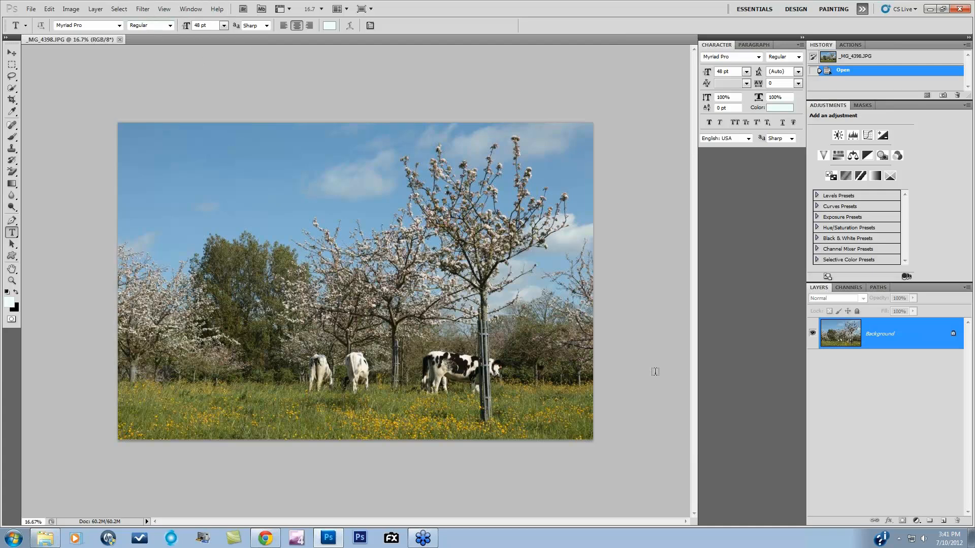
Run the Topaz photoFXlab filter on the Background layer with Saturation 14 and Dynamics 31
click(143, 9)
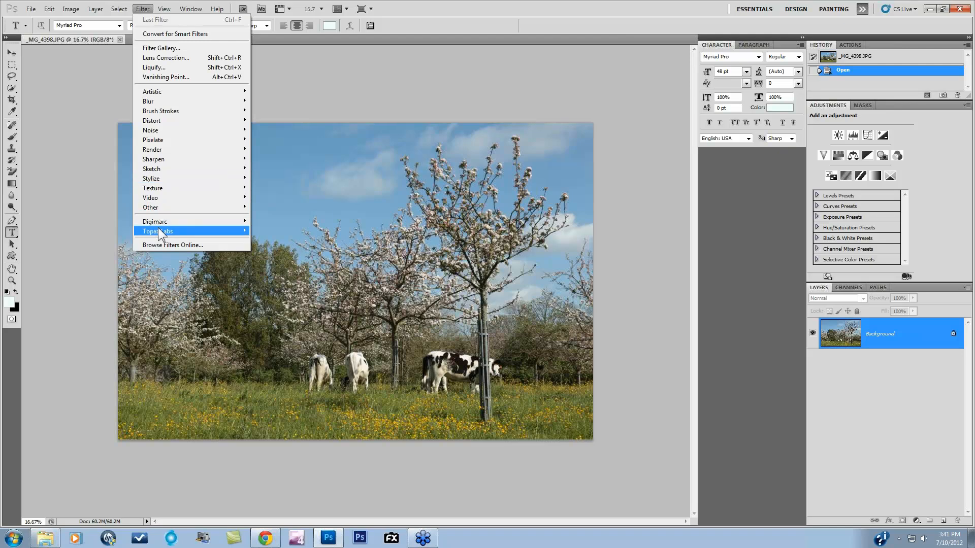
mouse_move(172, 230)
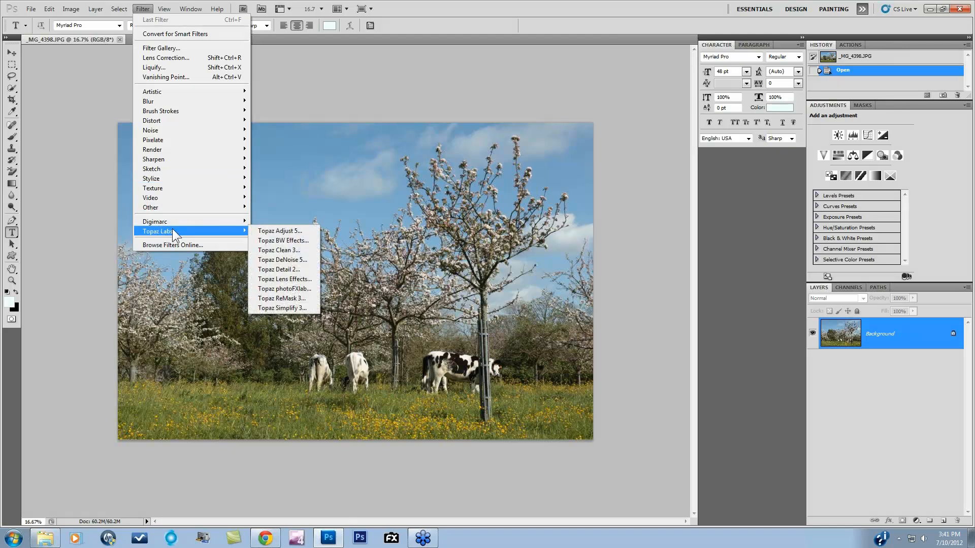
click(275, 289)
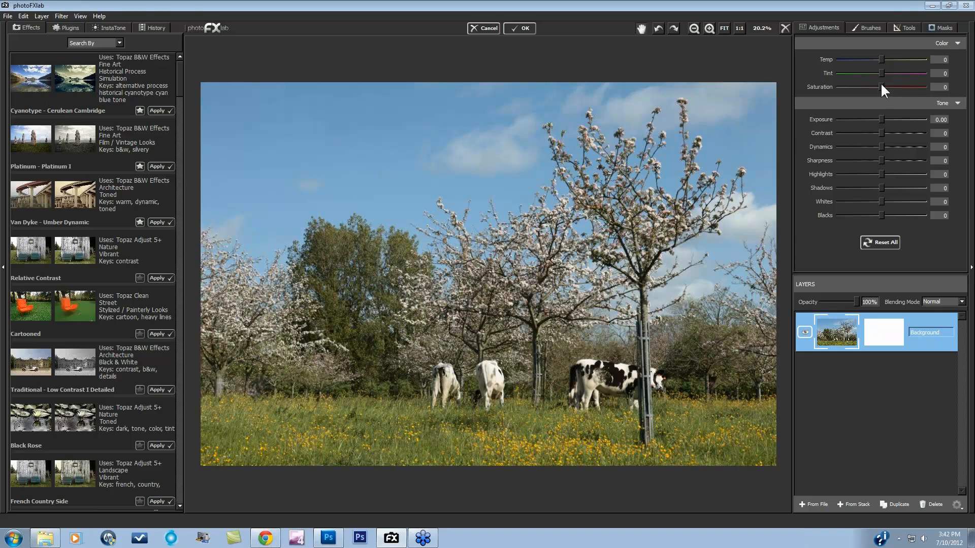
drag(882, 86, 887, 87)
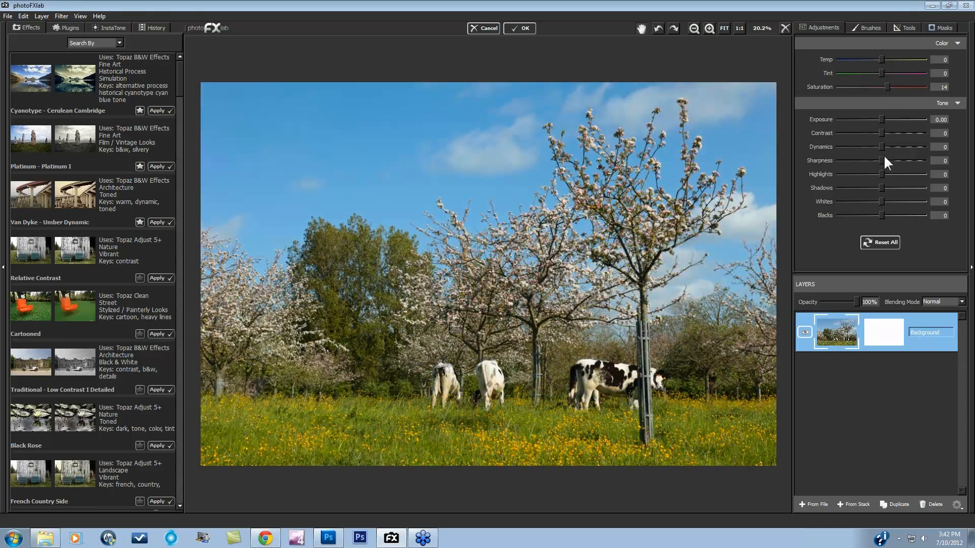
drag(881, 146, 896, 147)
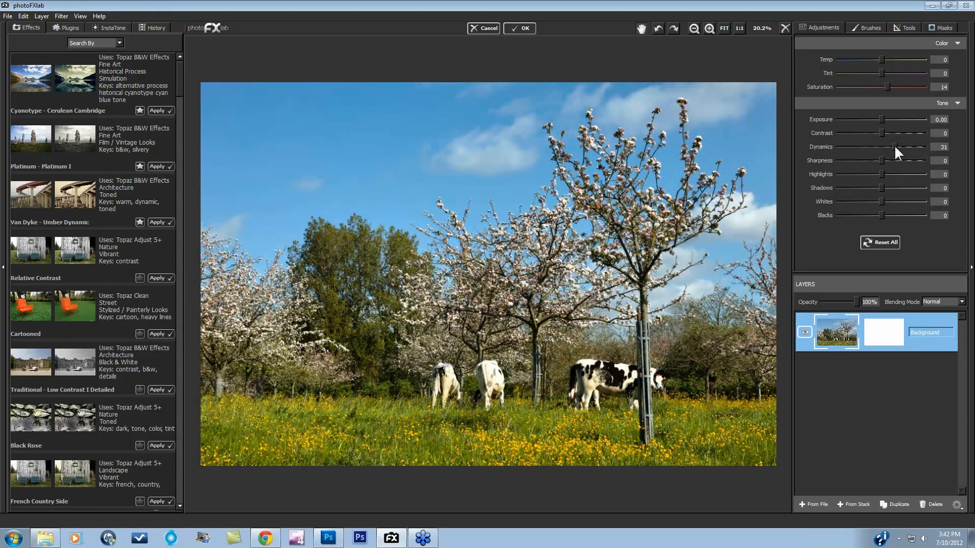
click(520, 32)
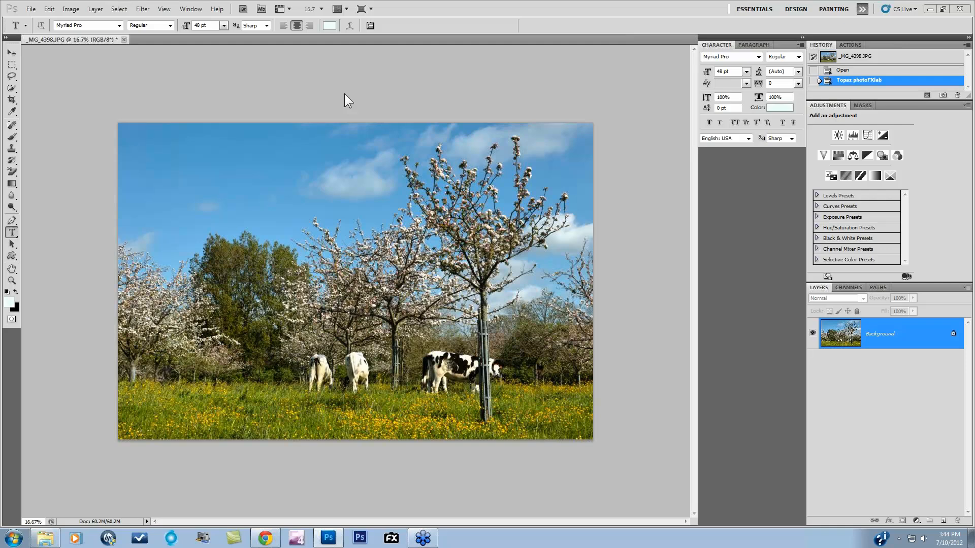
Revert _MG_4398 to its opened state and launch Topaz photoFXlab on a duplicate of the Background layer
click(844, 70)
click(143, 9)
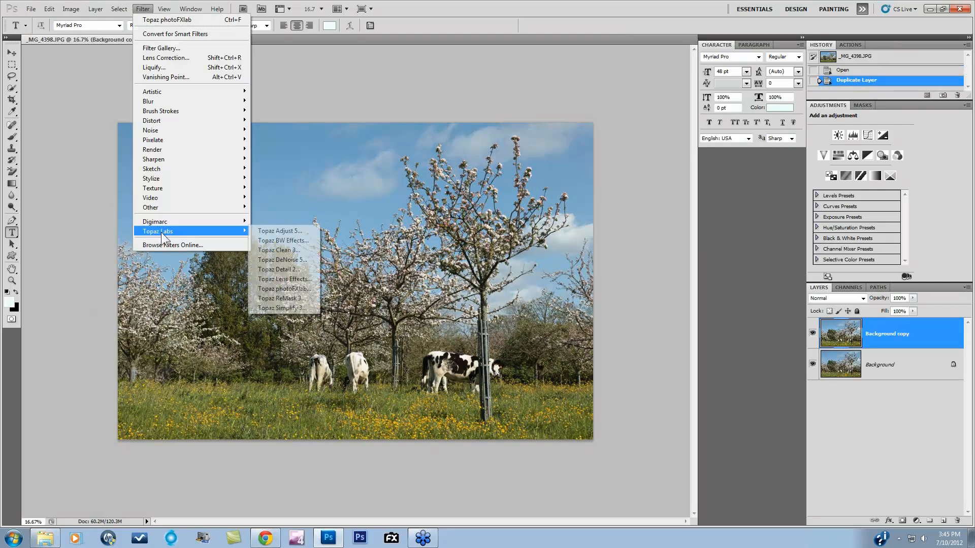
click(283, 289)
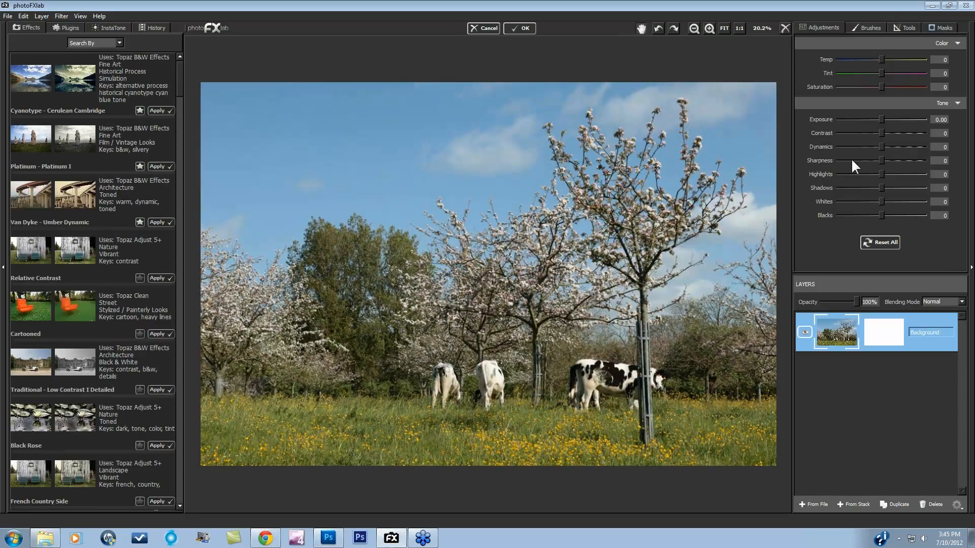
Try Exposure 0.86, Saturation 20 and Exposure -0.56 on the orchard photo, and reset all adjustments
mouse_move(881, 119)
mouse_down()
mouse_move(863, 119)
mouse_move(888, 119)
mouse_up()
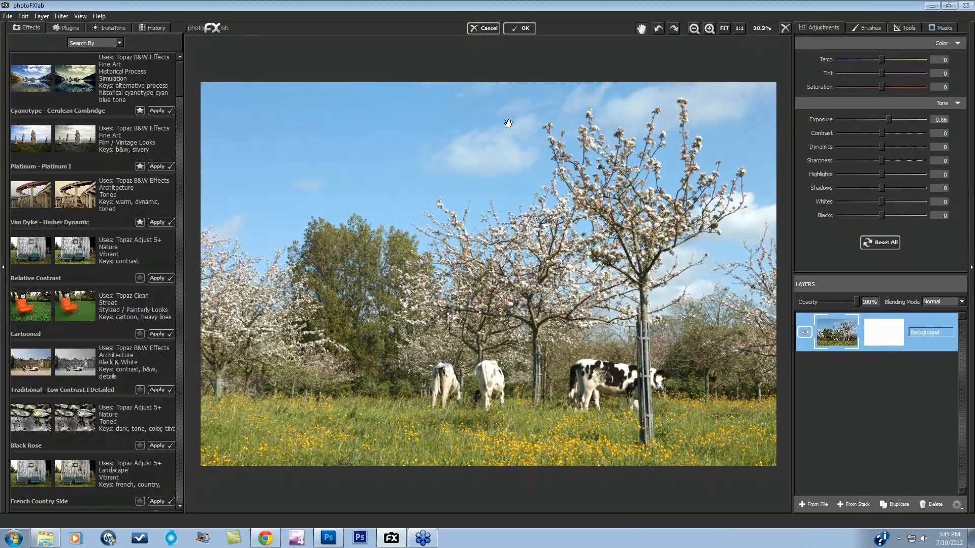
mouse_move(888, 119)
mouse_down()
mouse_move(868, 124)
mouse_move(897, 123)
mouse_move(881, 121)
mouse_up()
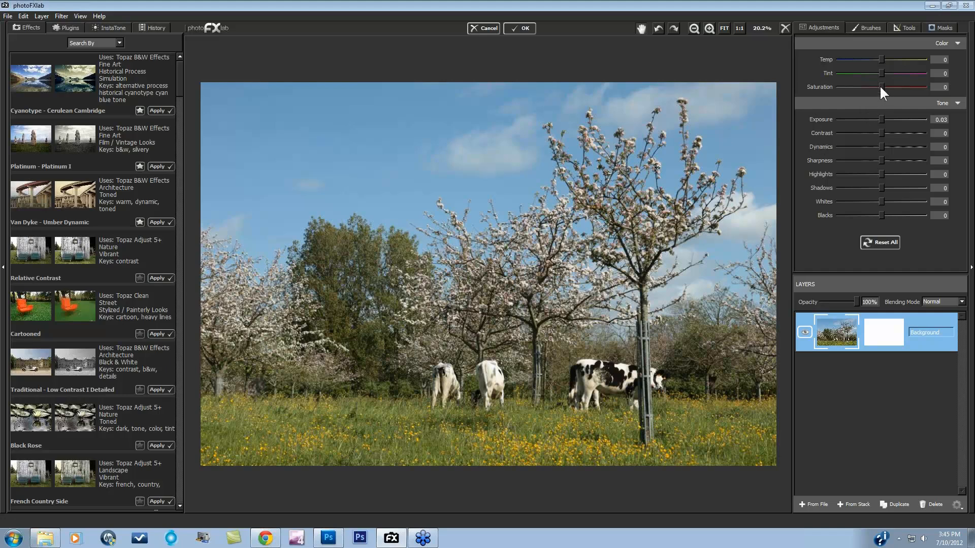
drag(885, 87, 875, 120)
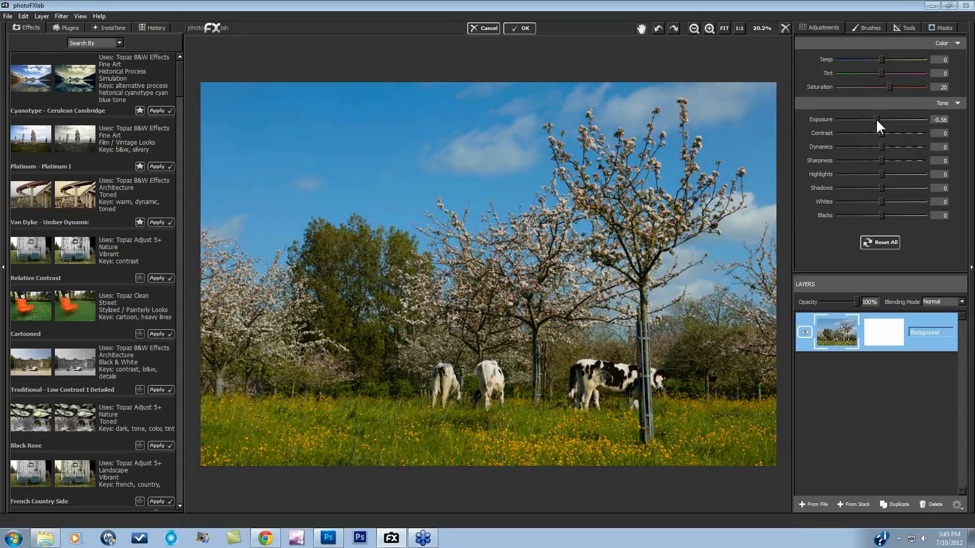
mouse_move(888, 86)
mouse_down()
mouse_move(875, 87)
mouse_move(888, 87)
mouse_up()
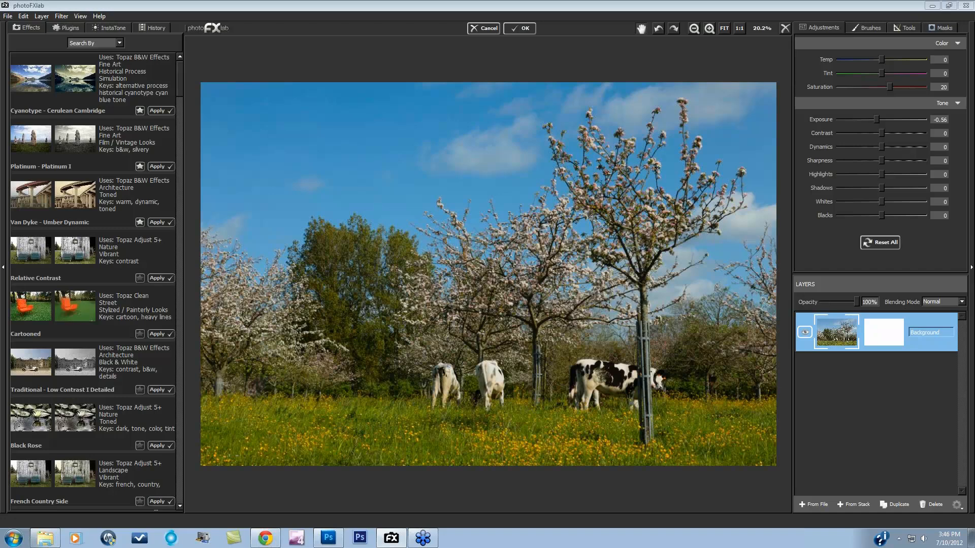
click(883, 239)
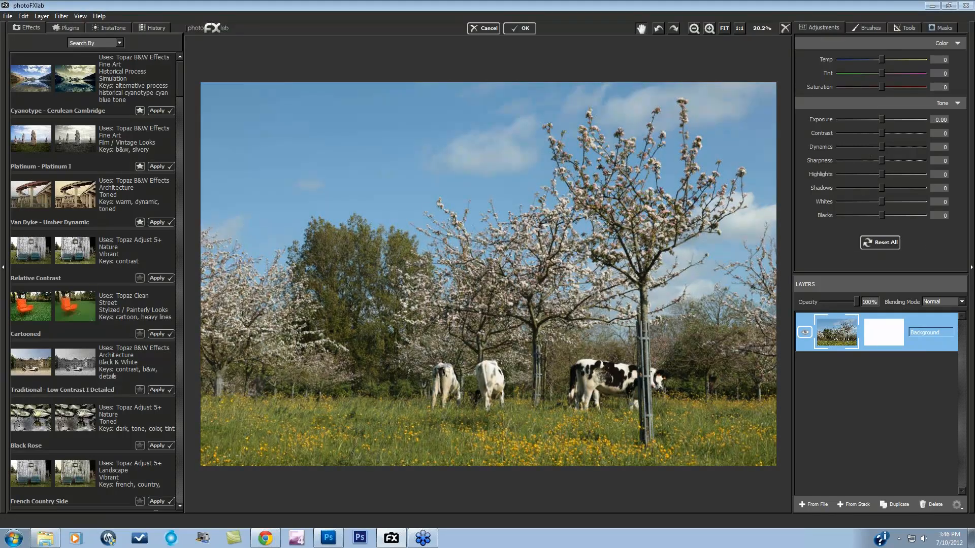
Preview the tones of the 500px.com photos Untitled and Aurora Humana on the orchard image with InstaTone
click(120, 28)
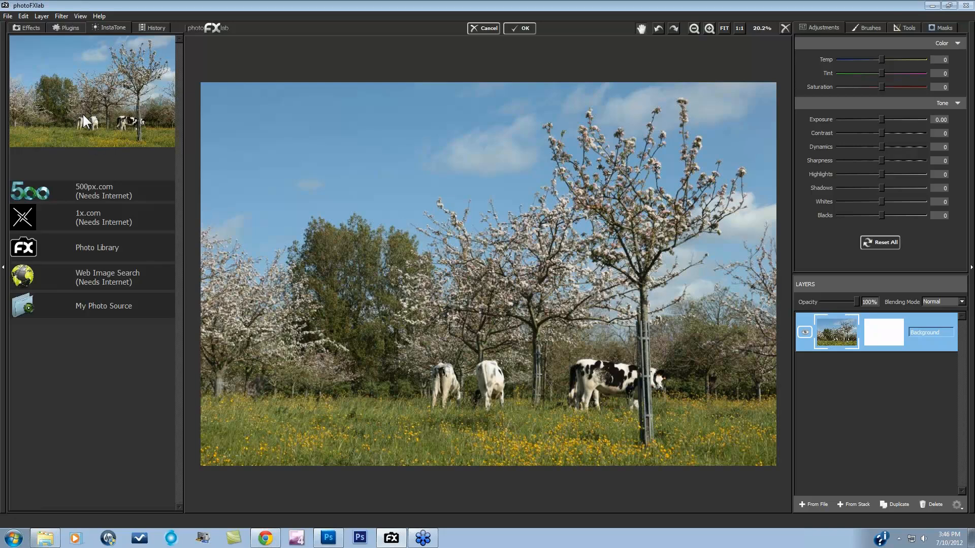
click(82, 190)
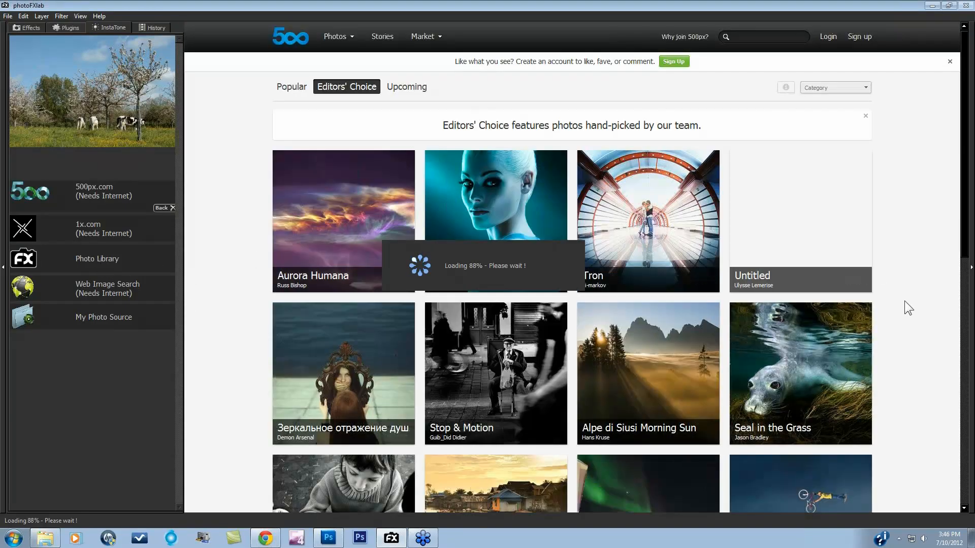
scroll(904, 303, down, 2)
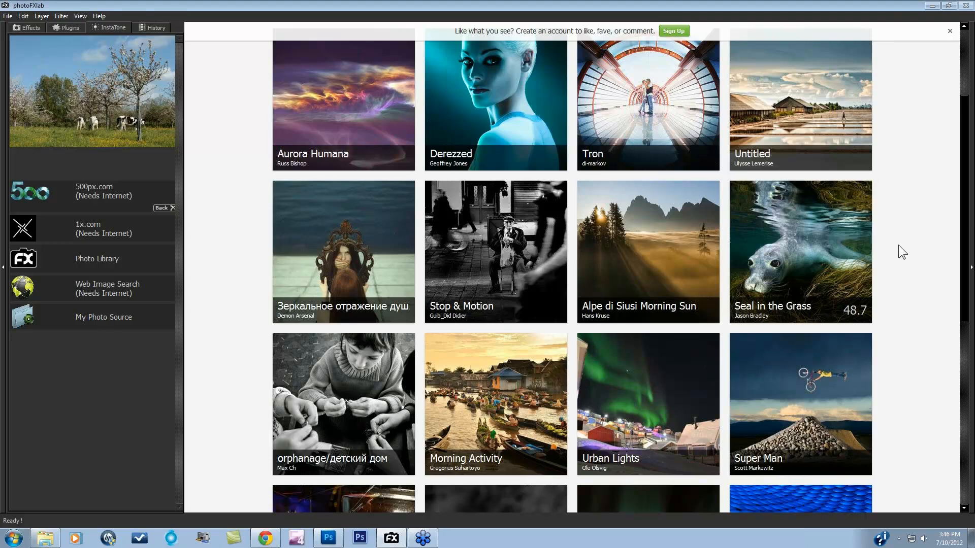
click(811, 101)
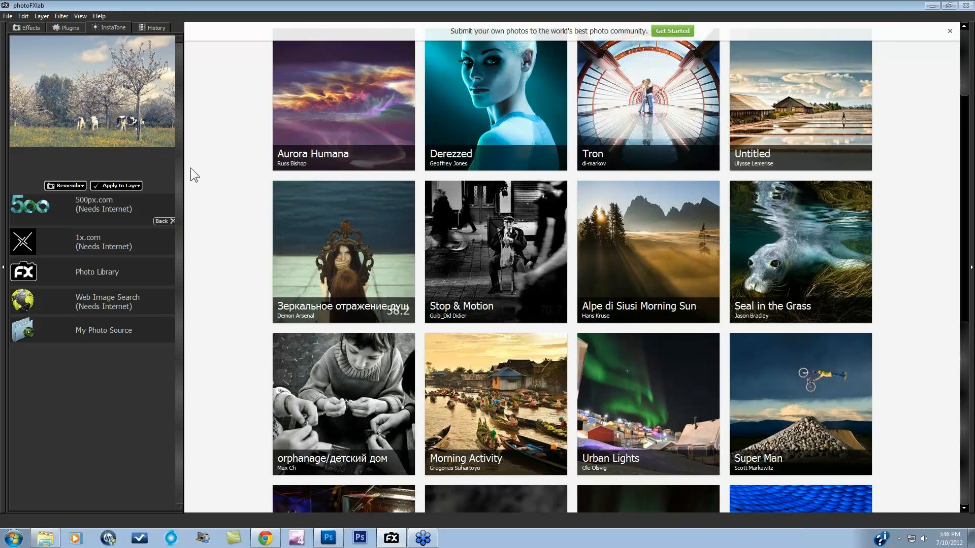
click(332, 116)
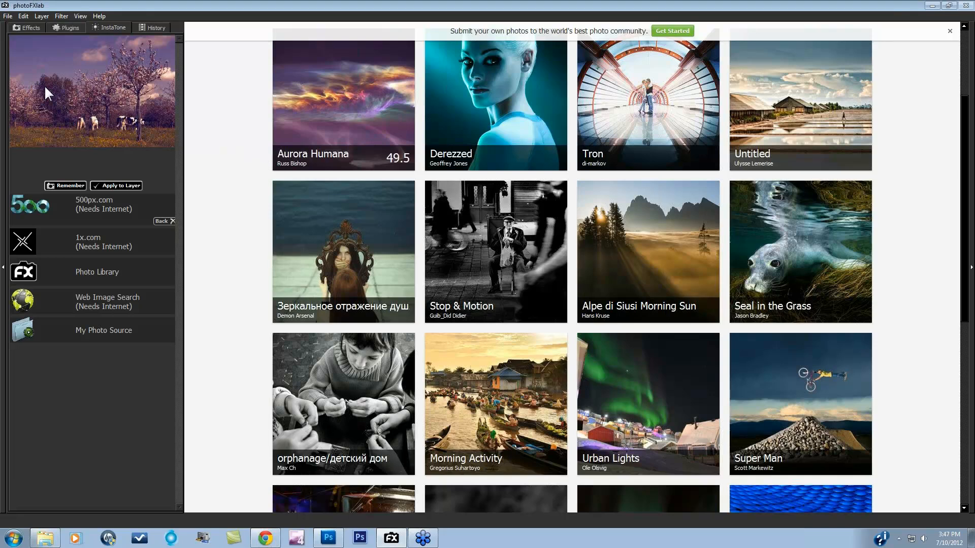
Apply the InstaTone look of the 500px.com photo Morning Activity to the Background layer and remember it as a preset
scroll(249, 216, down, 5)
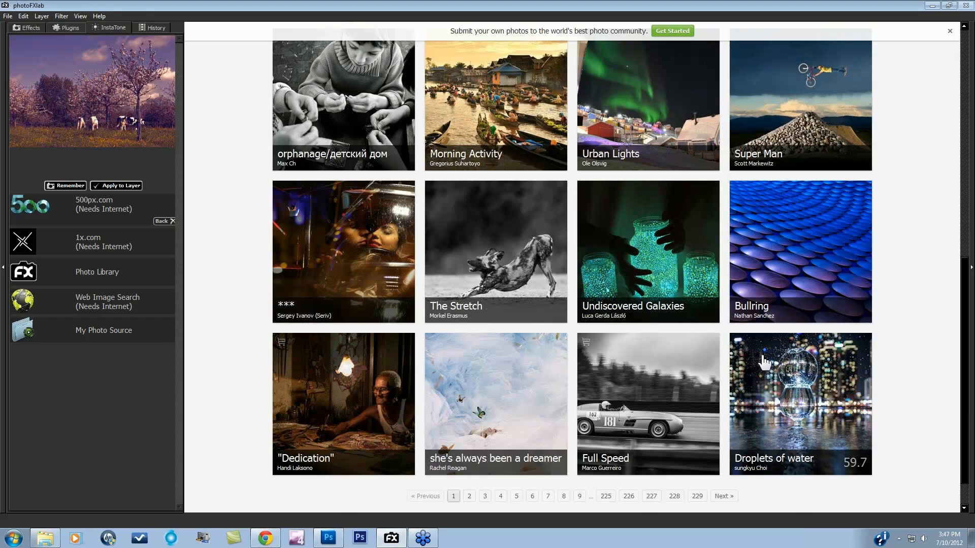
click(811, 392)
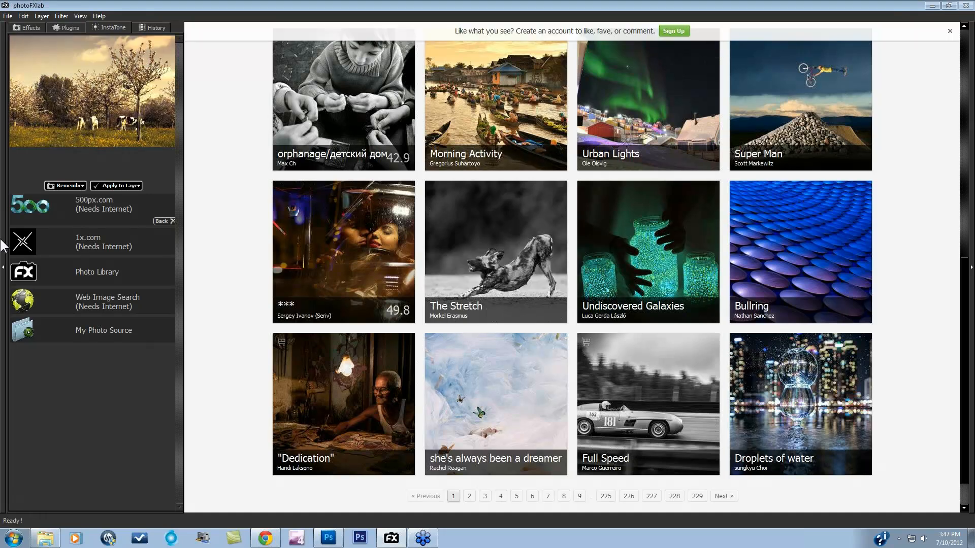
click(121, 186)
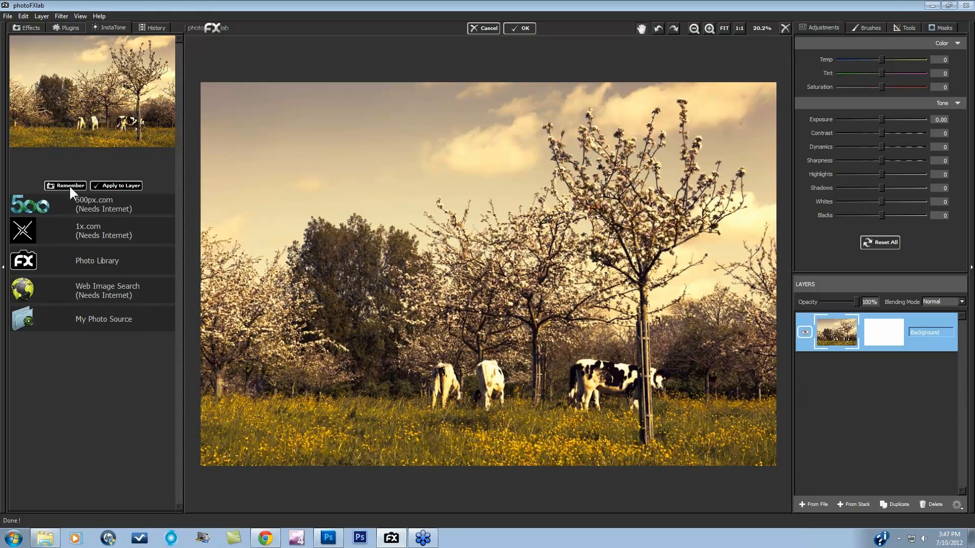
click(73, 184)
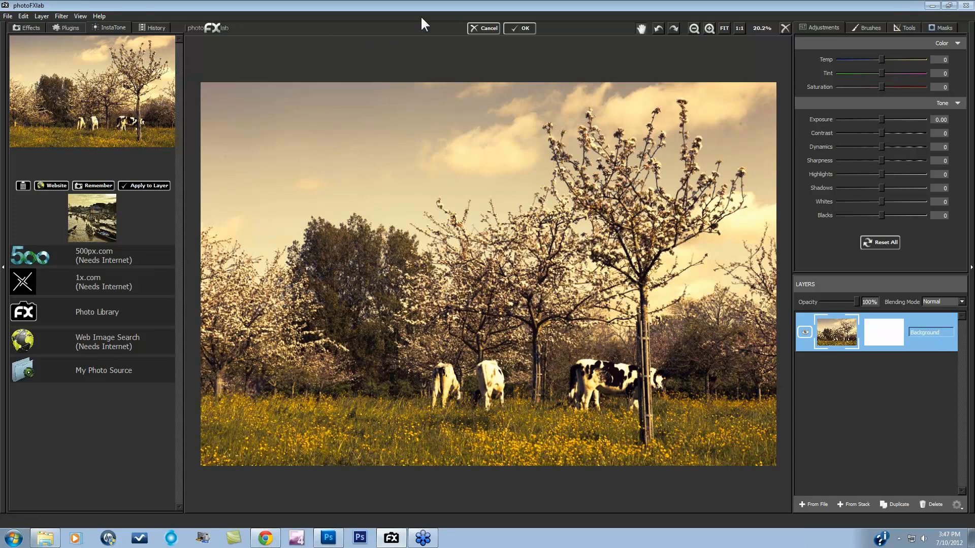
Undo the tone on the Background layer and apply the remembered InstaTone look to a duplicate of that layer
click(657, 28)
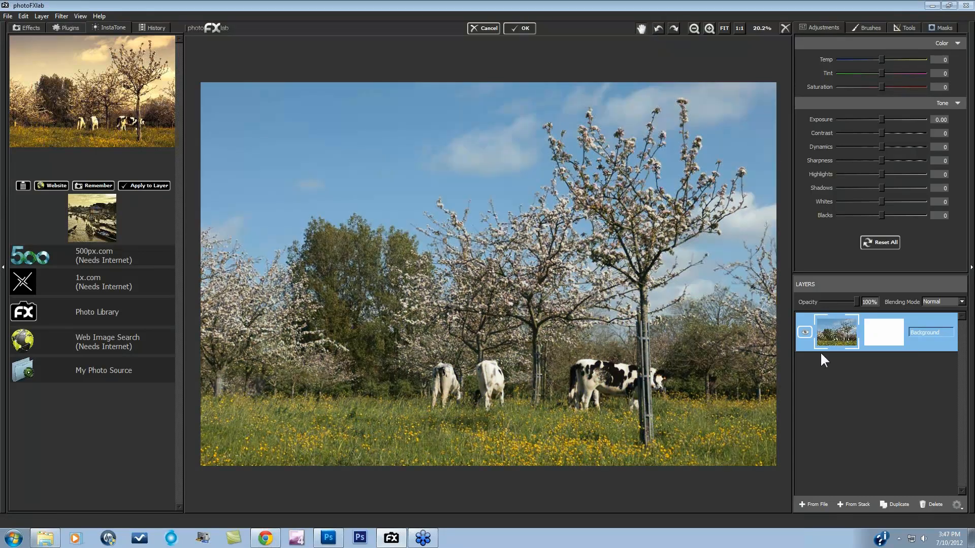
click(897, 504)
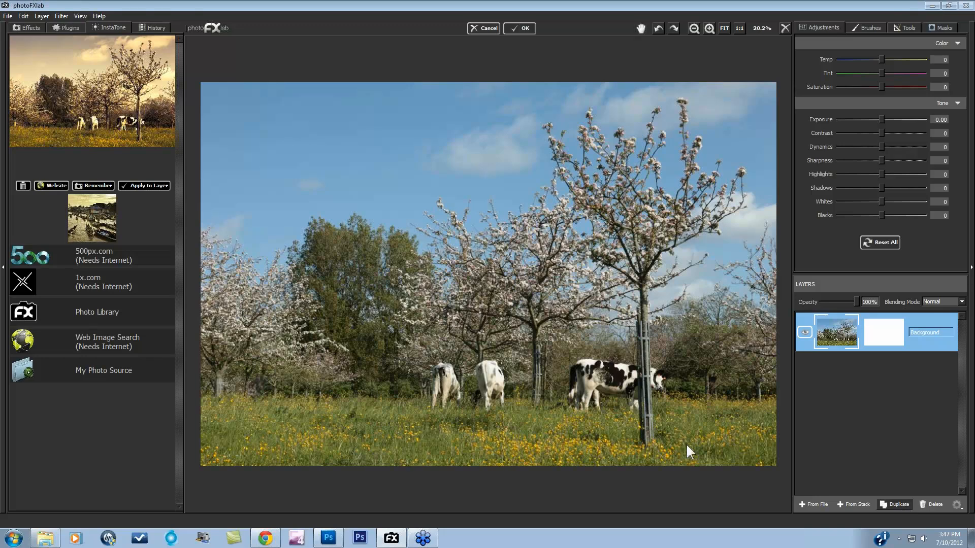
click(96, 211)
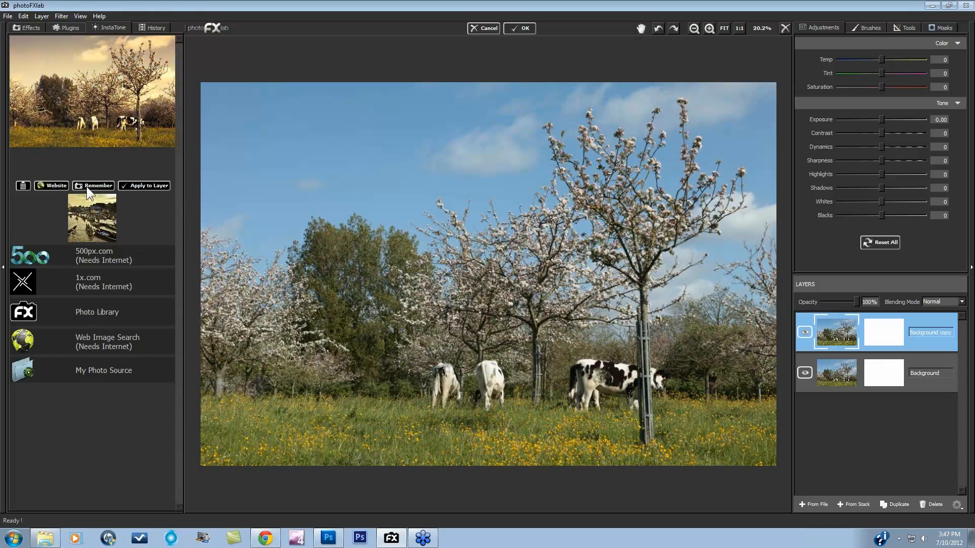
click(136, 186)
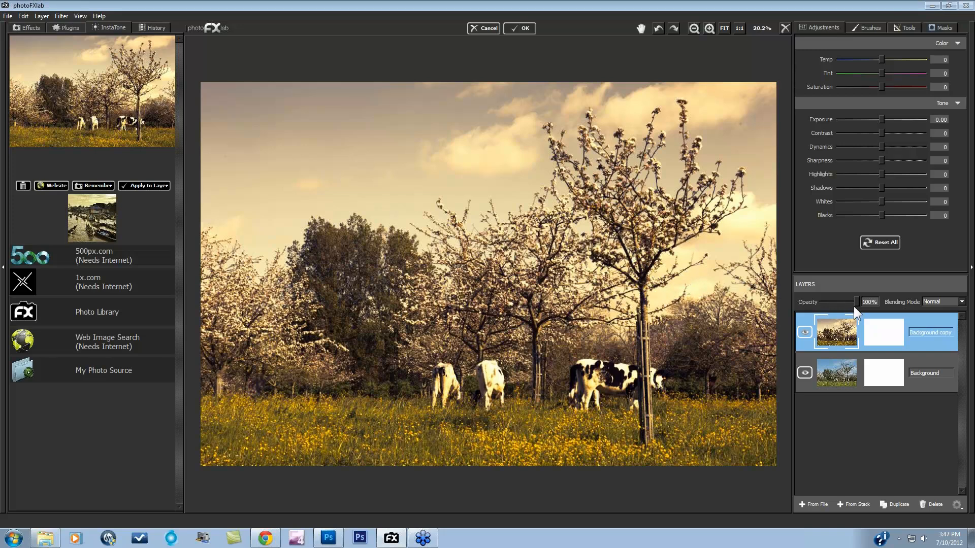
Blend the Background copy layer in Soft Light mode at 75% opacity and toggle its visibility to compare
drag(857, 301, 848, 302)
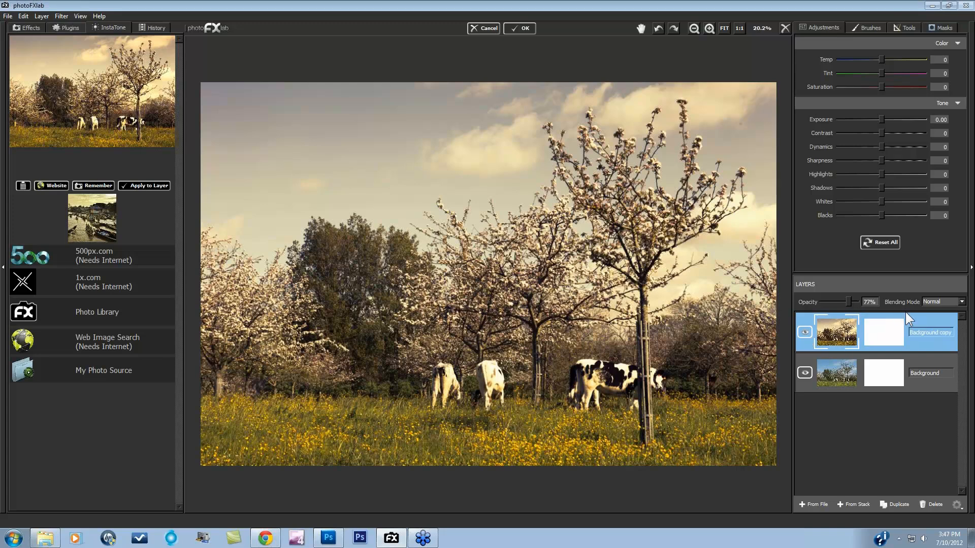
drag(850, 300, 860, 299)
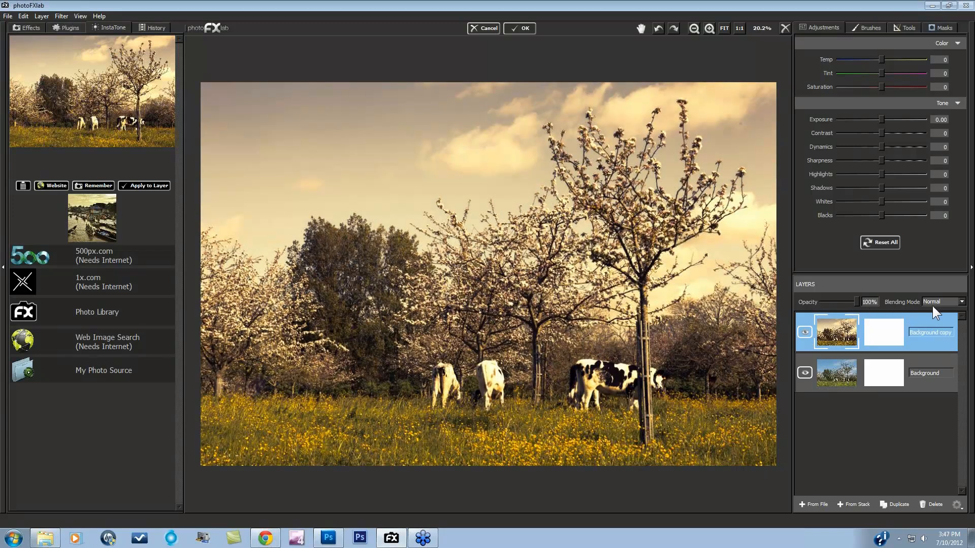
click(961, 302)
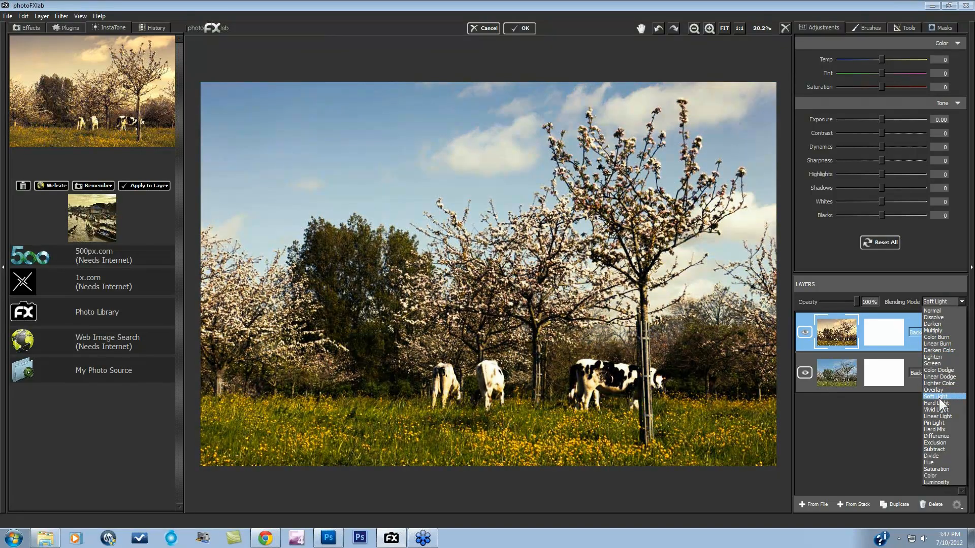
click(939, 397)
click(856, 303)
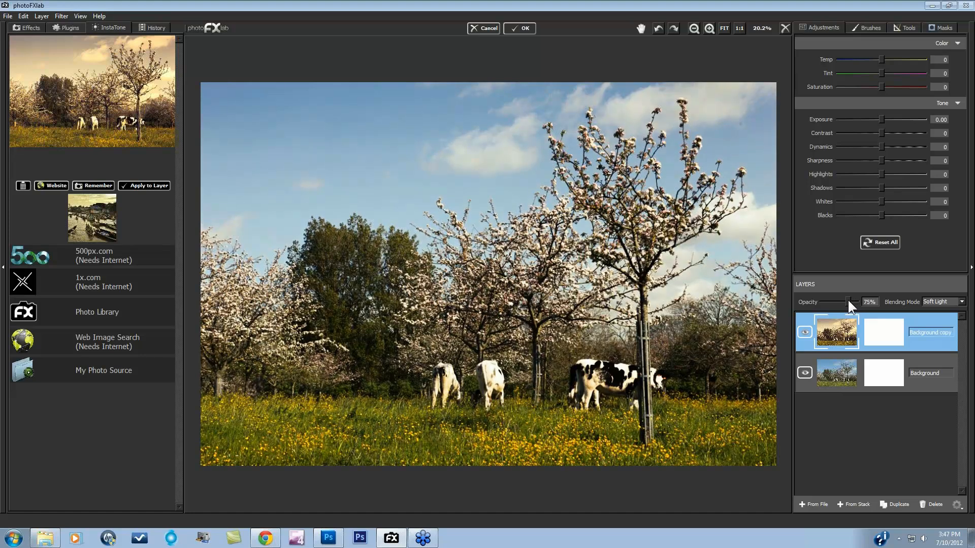
click(805, 331)
click(806, 331)
Preview Hard Light on the Background copy layer, keep Soft Light, and lower the opacity to 48%
click(961, 302)
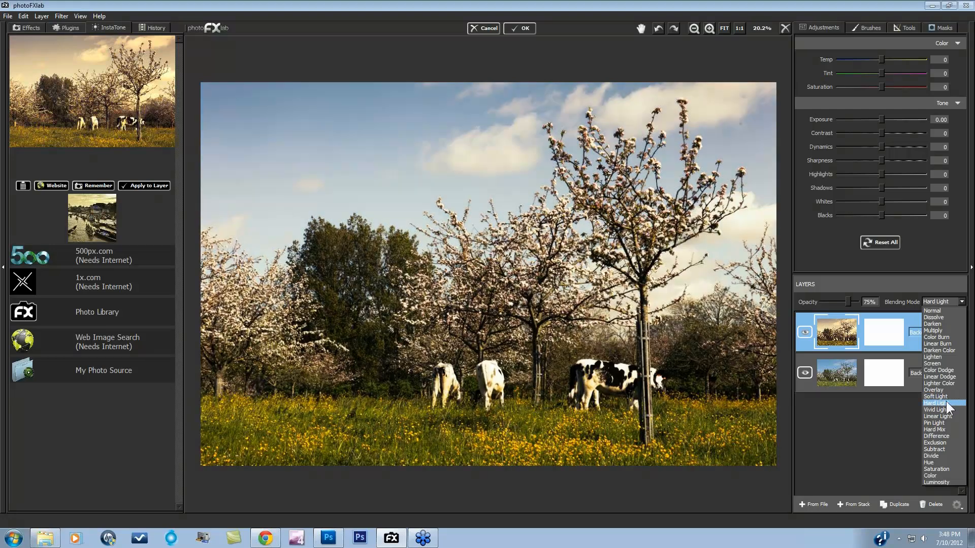
click(944, 395)
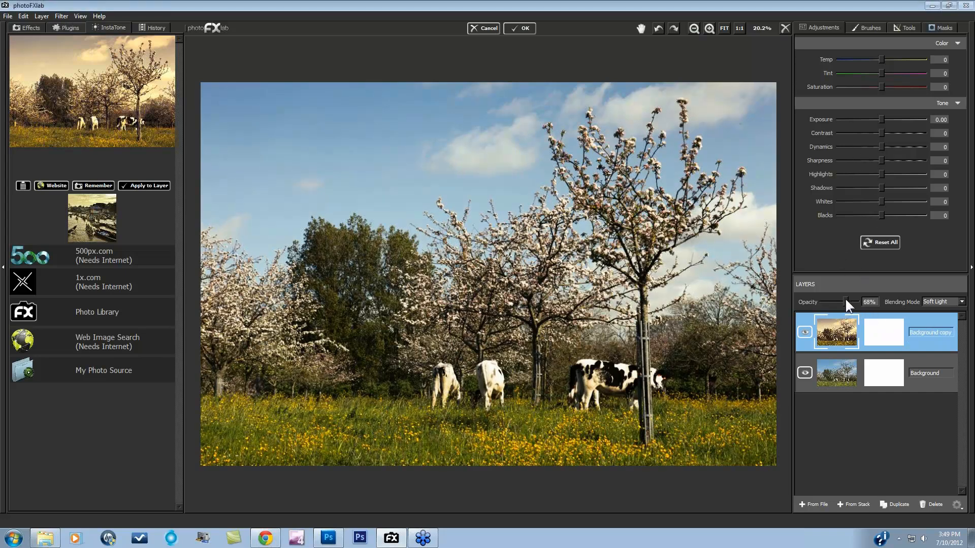
drag(844, 298, 841, 300)
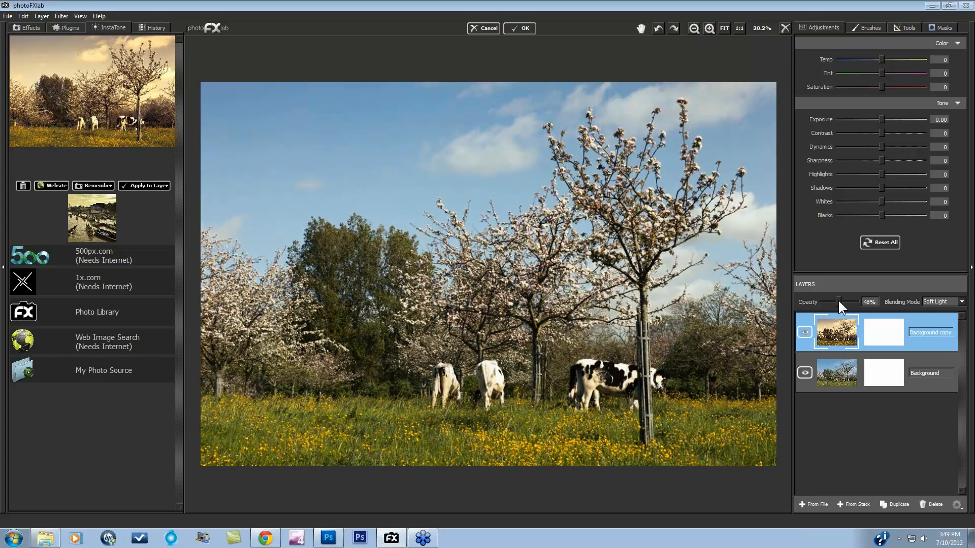
click(805, 331)
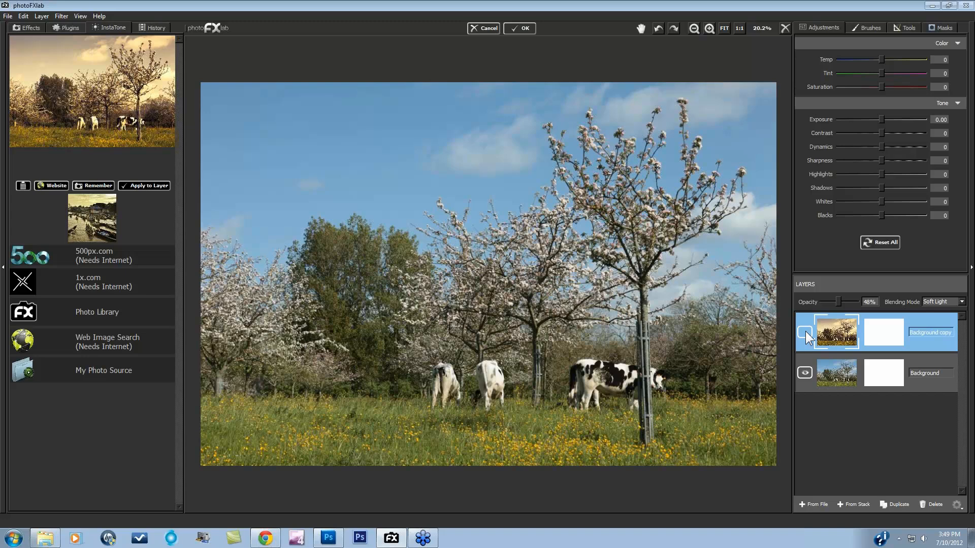
click(805, 331)
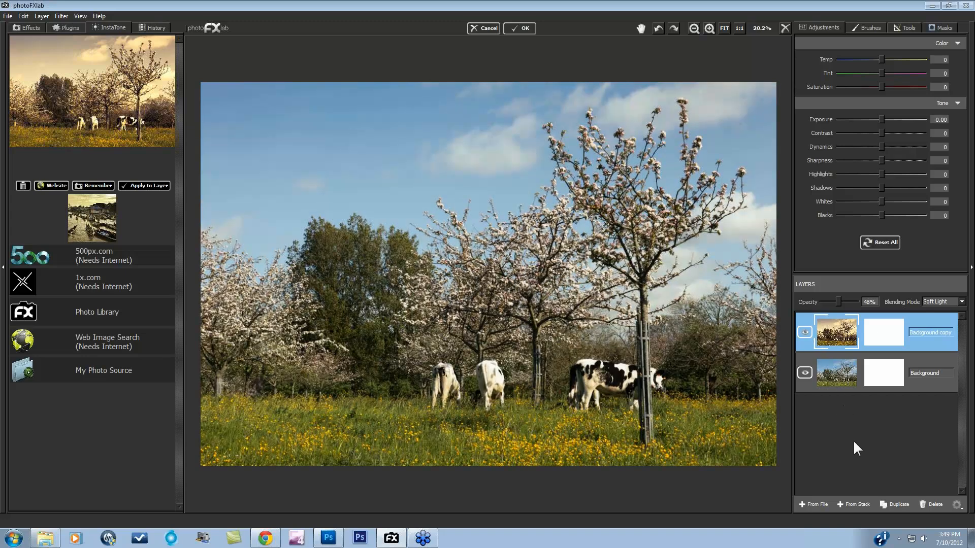
Create a layer from the stack and saturate its sky with the Saturation brush at Strength 0.75, Brush Size 0.44 and Hardness 0.01
click(855, 504)
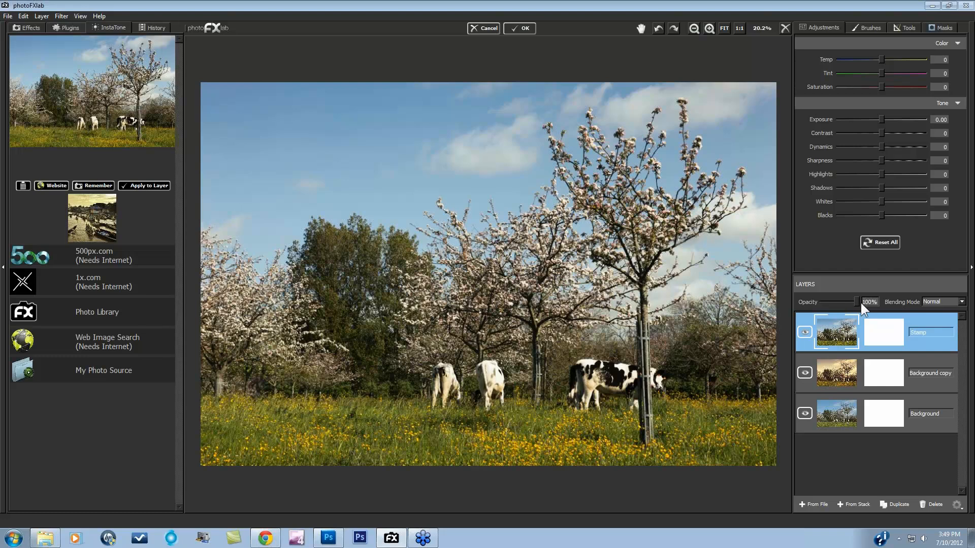
click(867, 26)
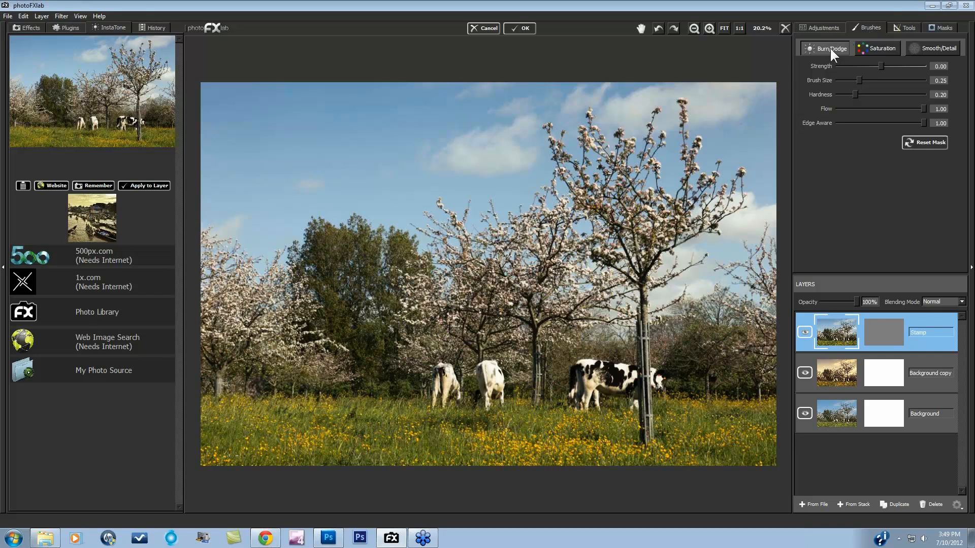
click(874, 46)
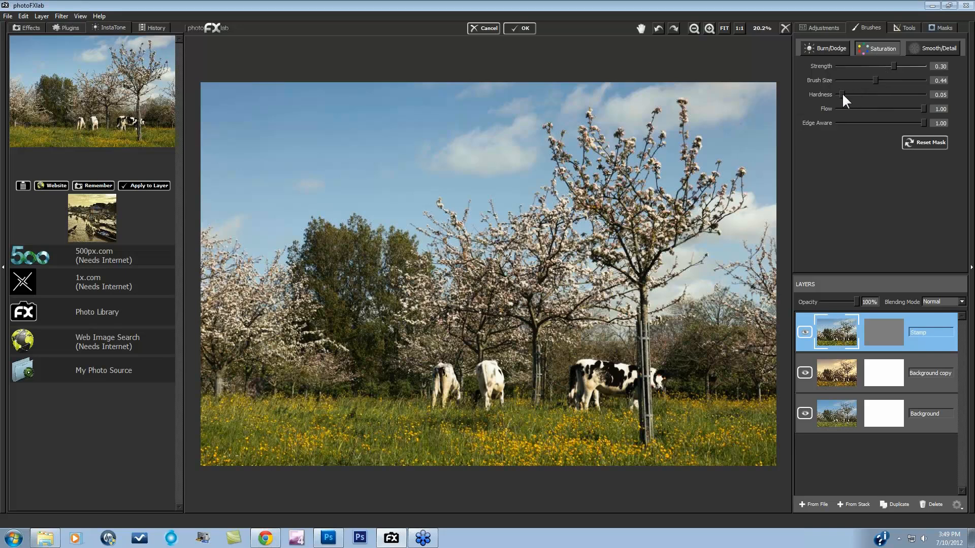
drag(841, 94, 850, 93)
drag(849, 94, 839, 94)
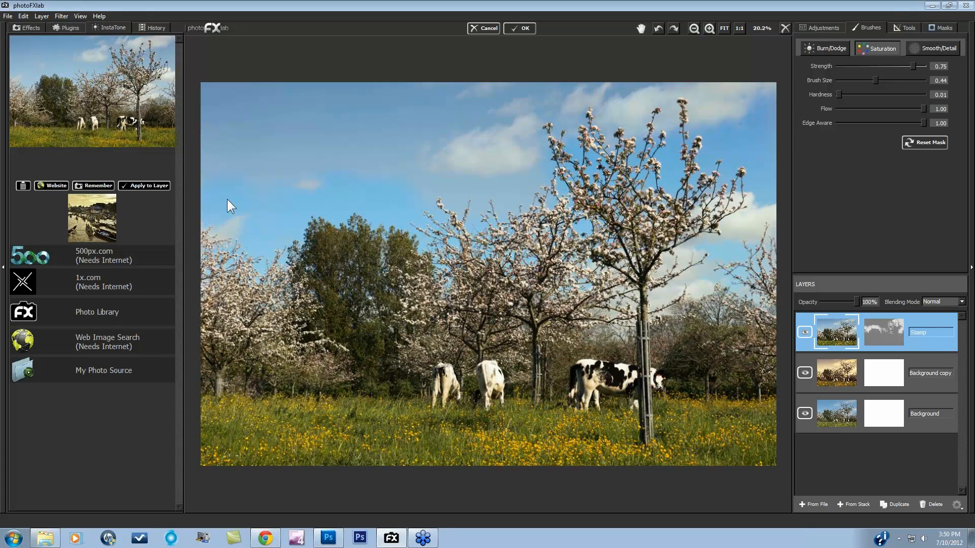
mouse_move(225, 107)
mouse_down()
mouse_move(298, 95)
mouse_move(403, 102)
mouse_up()
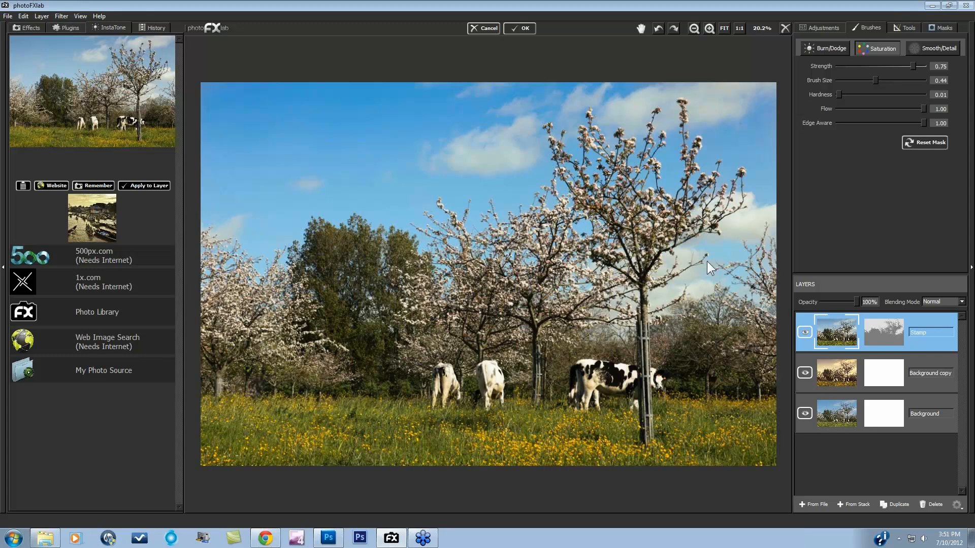
click(806, 331)
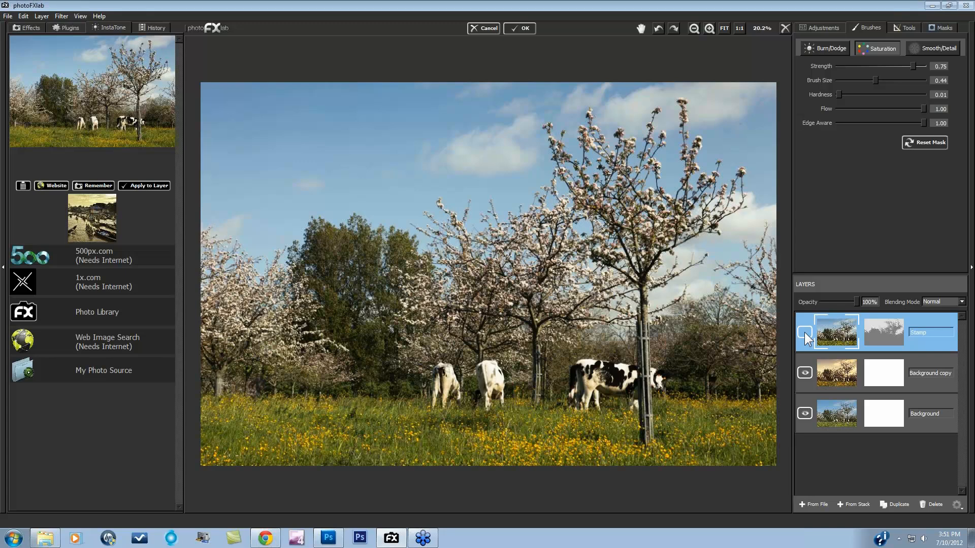
click(805, 332)
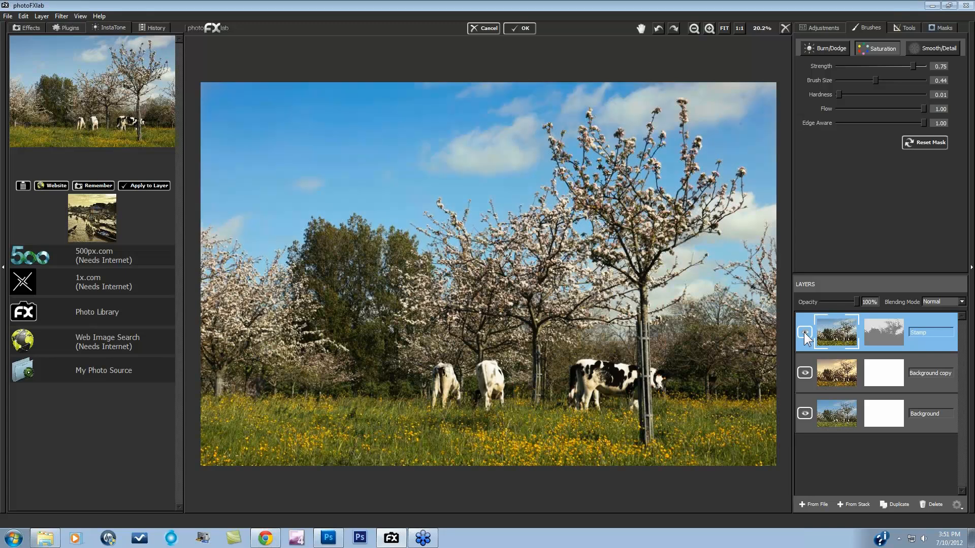
click(804, 332)
click(804, 332)
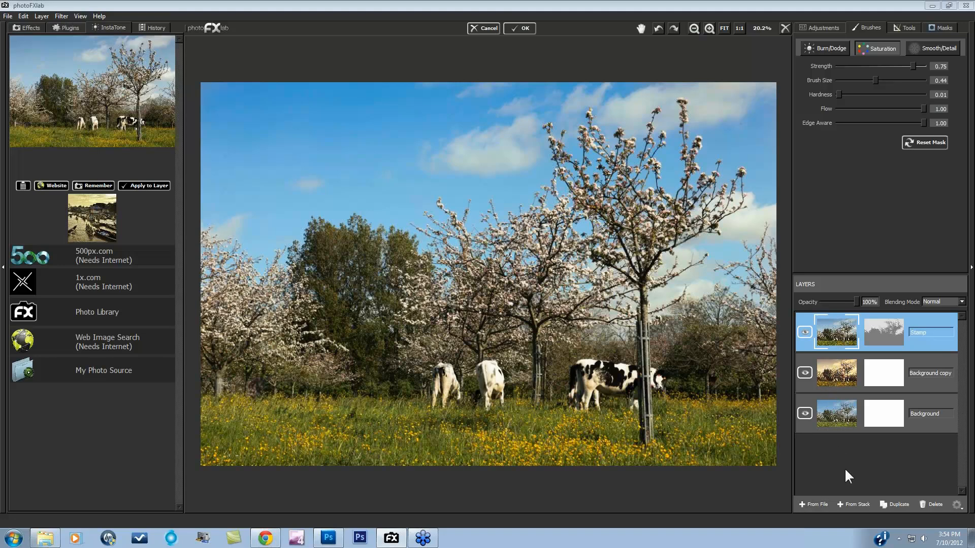
Add the boardwalk photo _MG_4257 as a new layer from file, and delete that layer
click(812, 505)
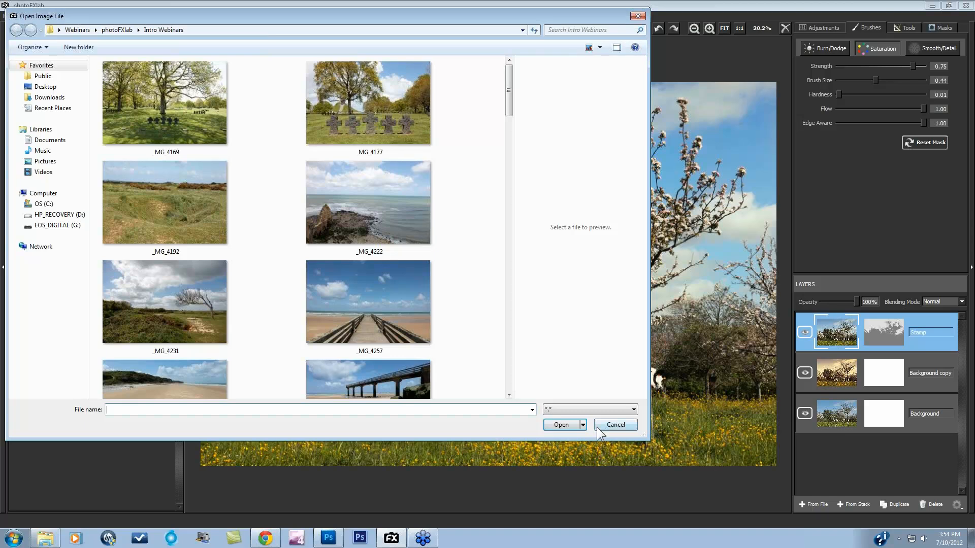
click(378, 314)
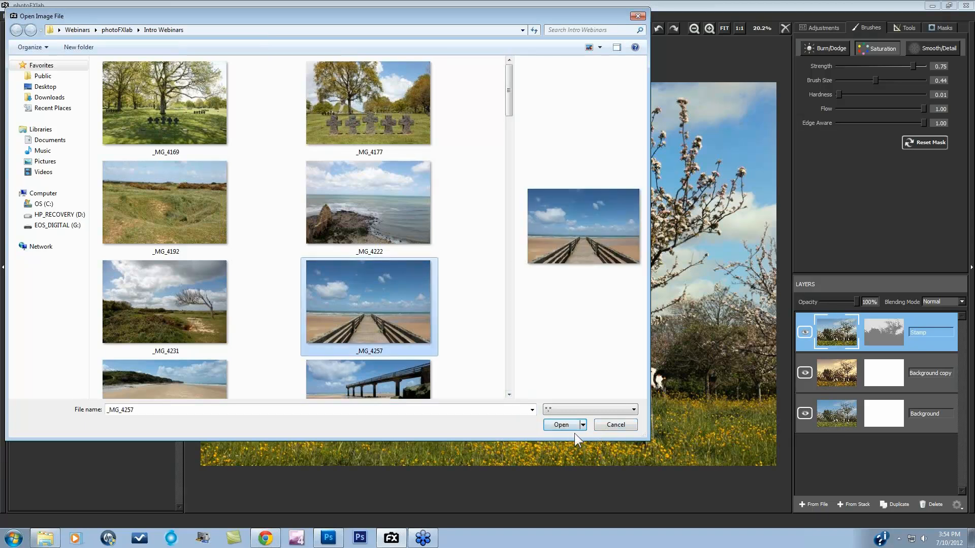
click(561, 426)
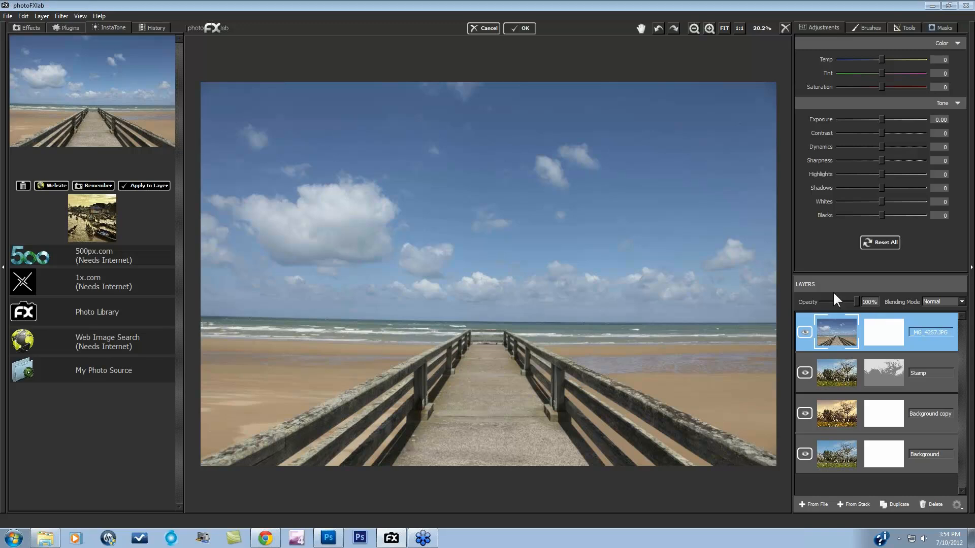
click(935, 504)
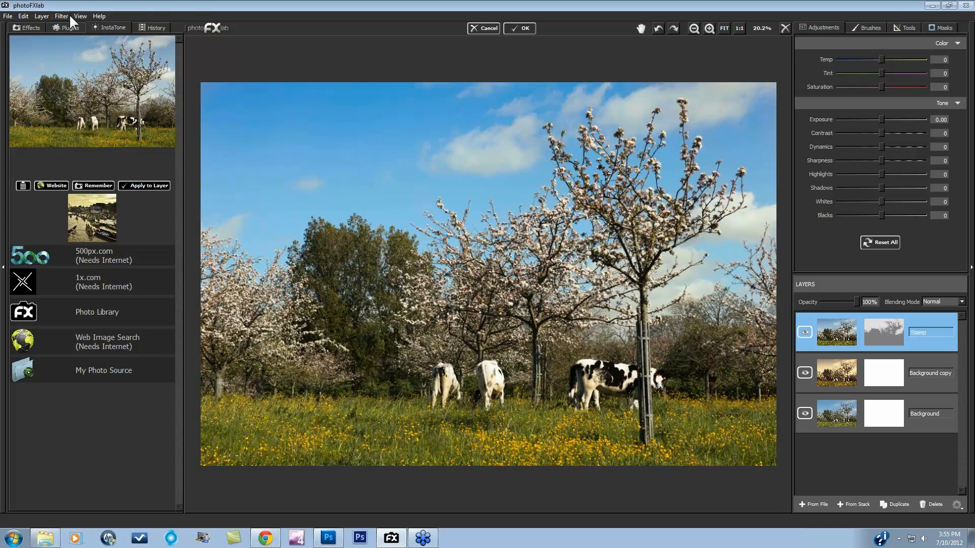
click(42, 16)
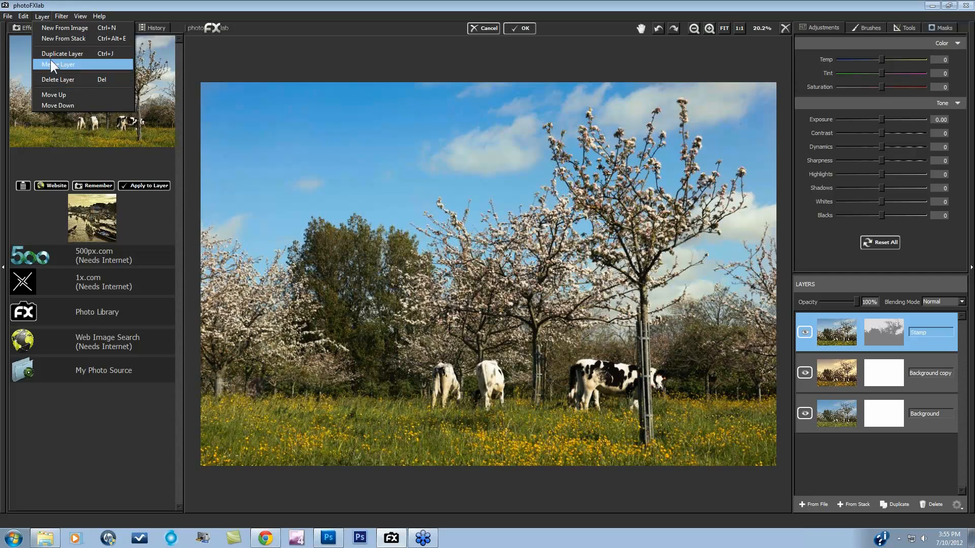
click(48, 29)
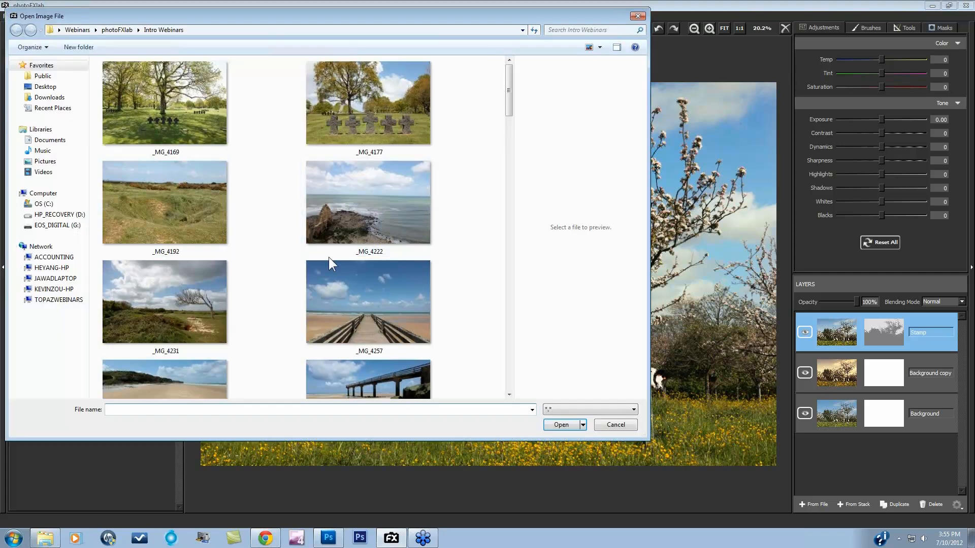
click(616, 424)
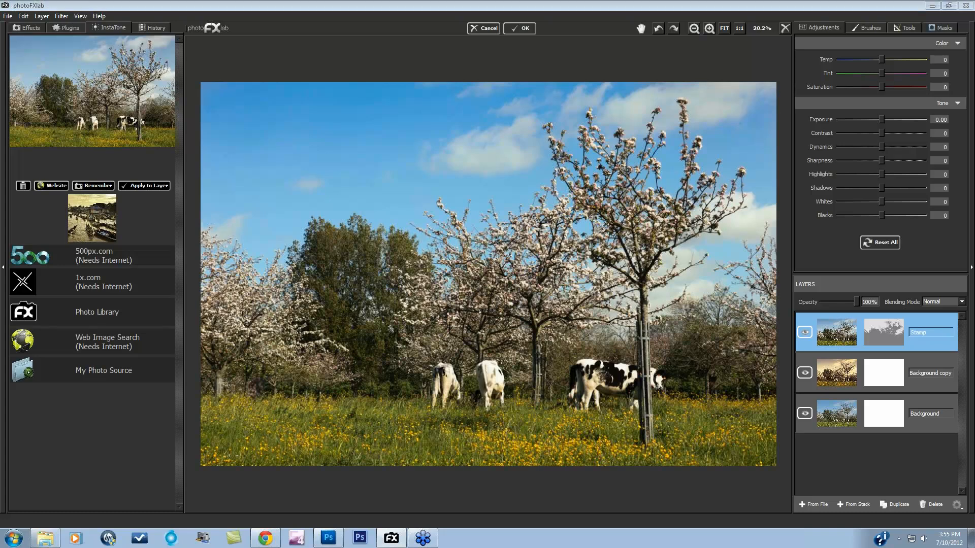
Cancel the photoFXlab session without applying its edits, and launch Adobe Photoshop Lightroom 4 64-bit
click(483, 28)
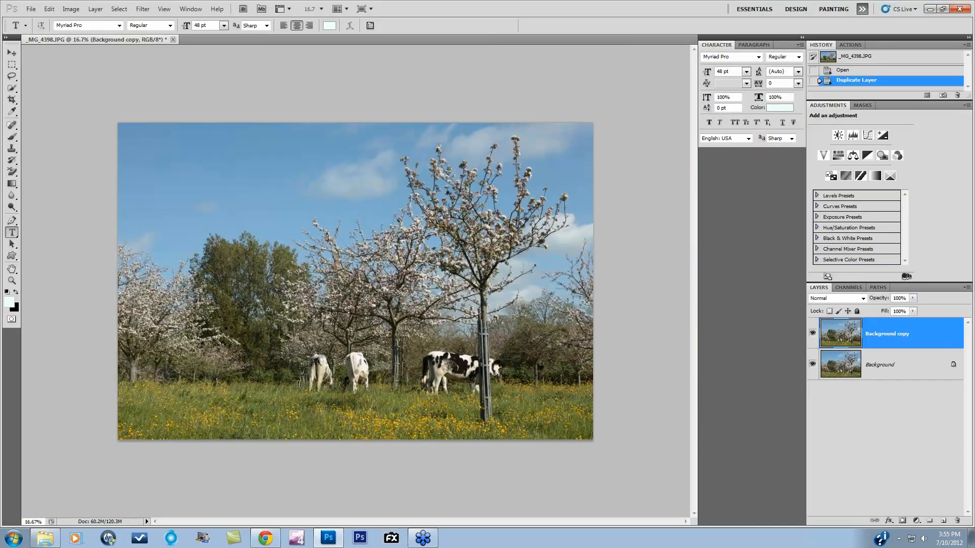
click(16, 537)
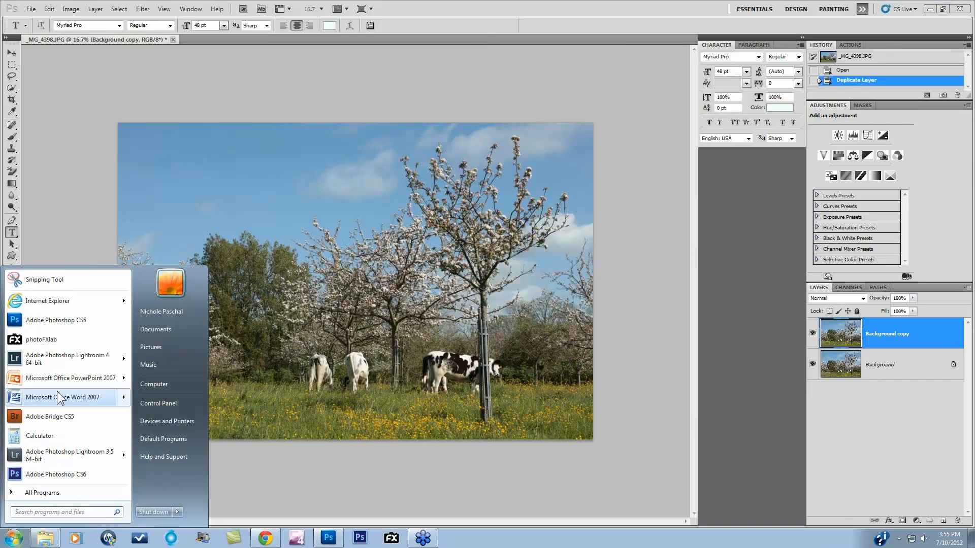
click(59, 358)
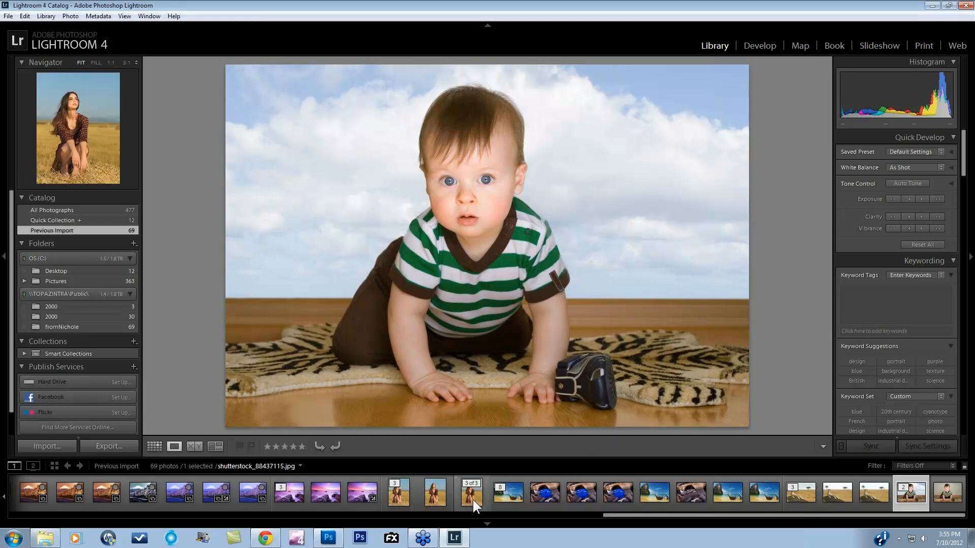
Open the selected Lightroom photo in photoFXlab (64 bit) as a copy with Lightroom adjustments
right_click(398, 497)
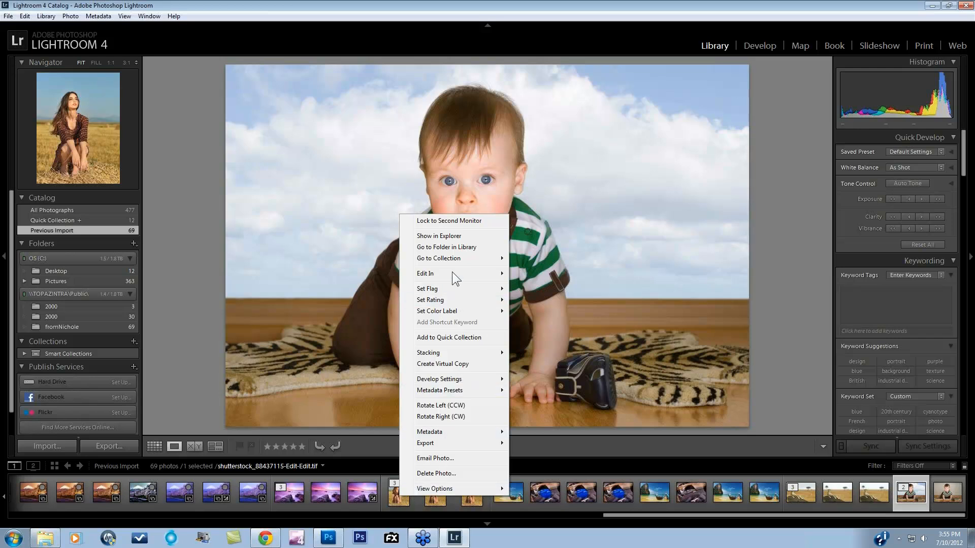
mouse_move(452, 273)
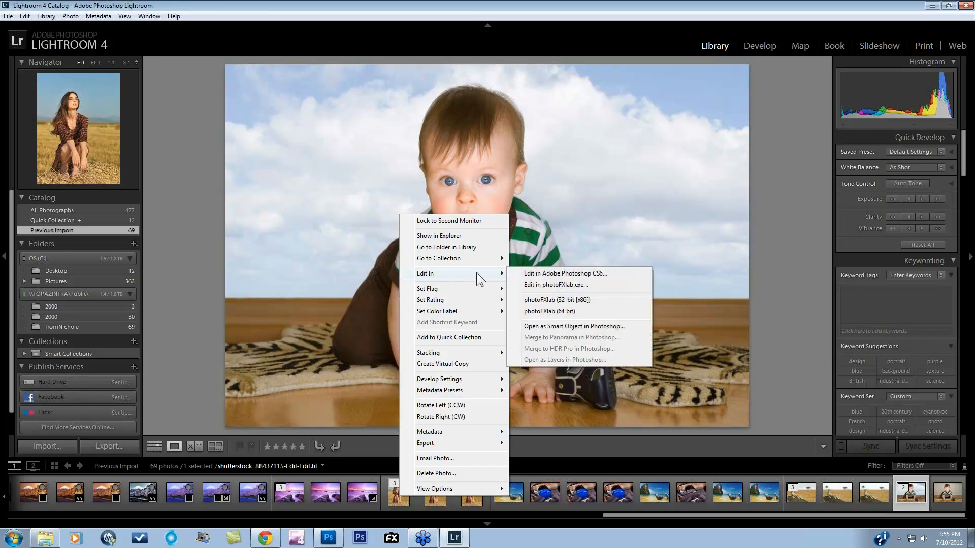
click(548, 311)
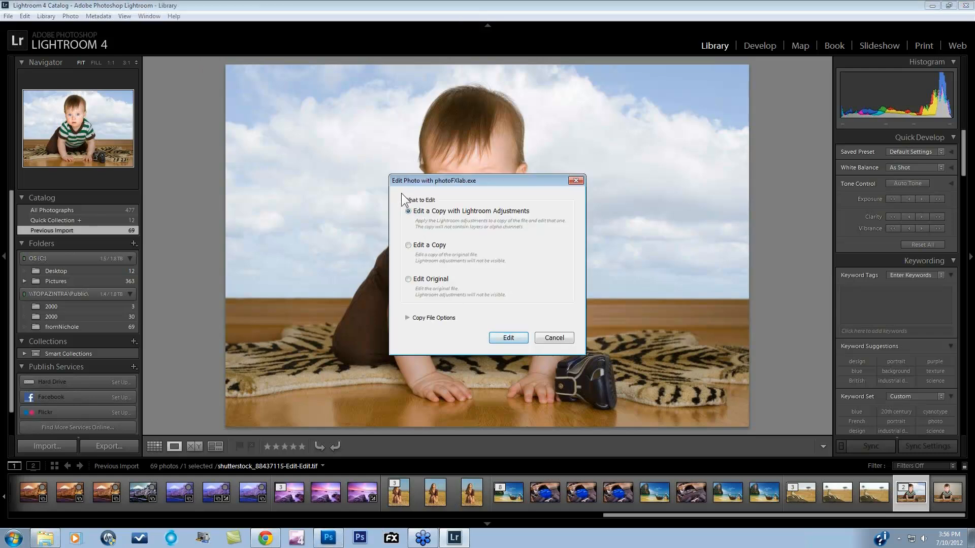
click(511, 339)
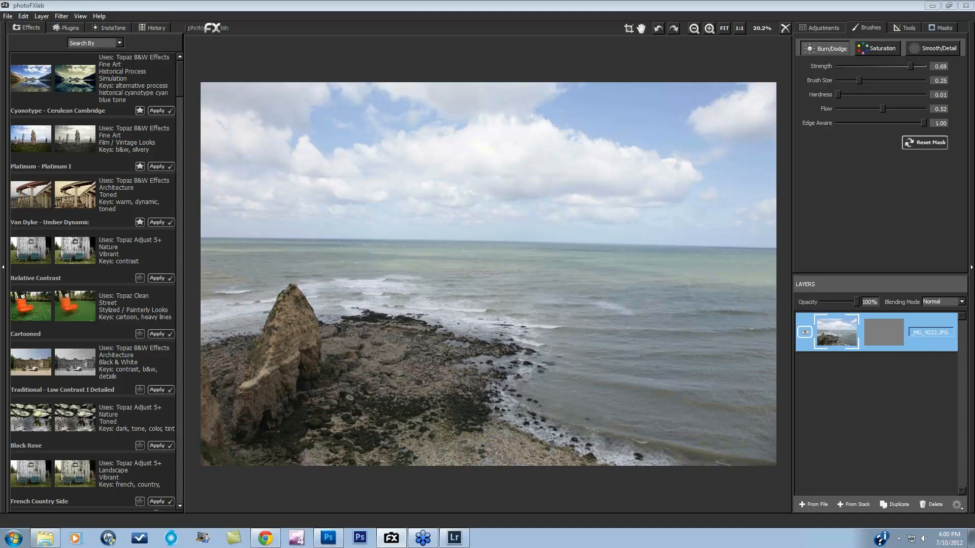
Duplicate the _MG_4222.JPG layer and apply an InstaTone to it from a golden sunset photo in 500px Editors' Choice
click(903, 501)
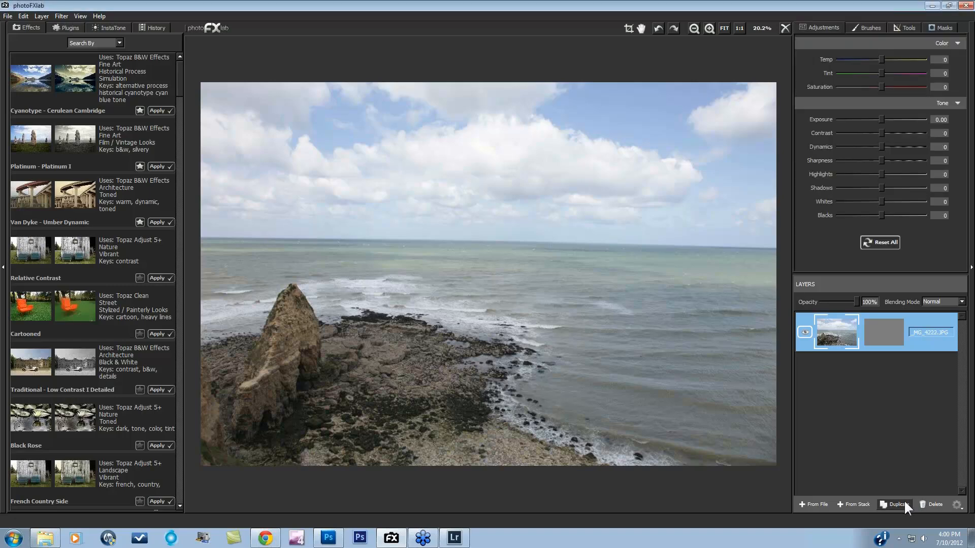
click(113, 27)
click(91, 193)
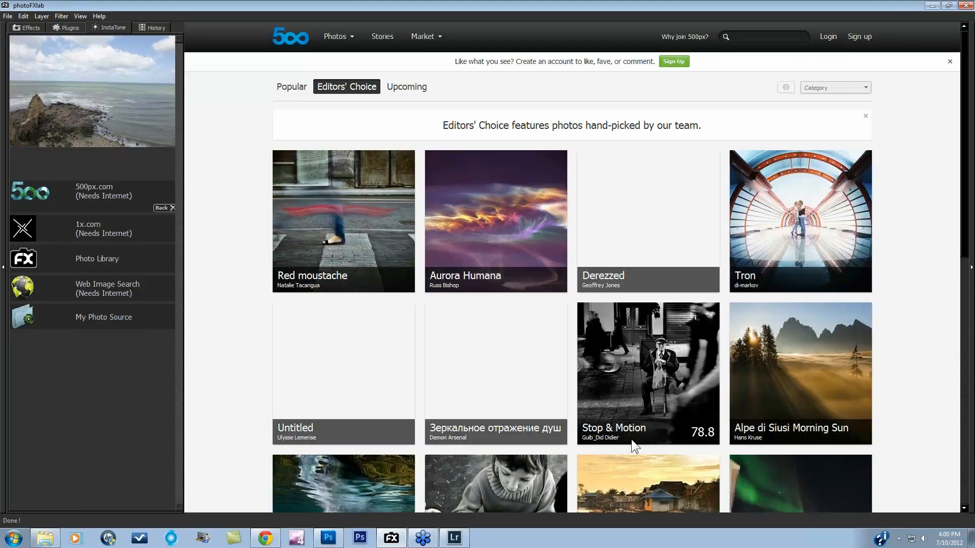
click(635, 464)
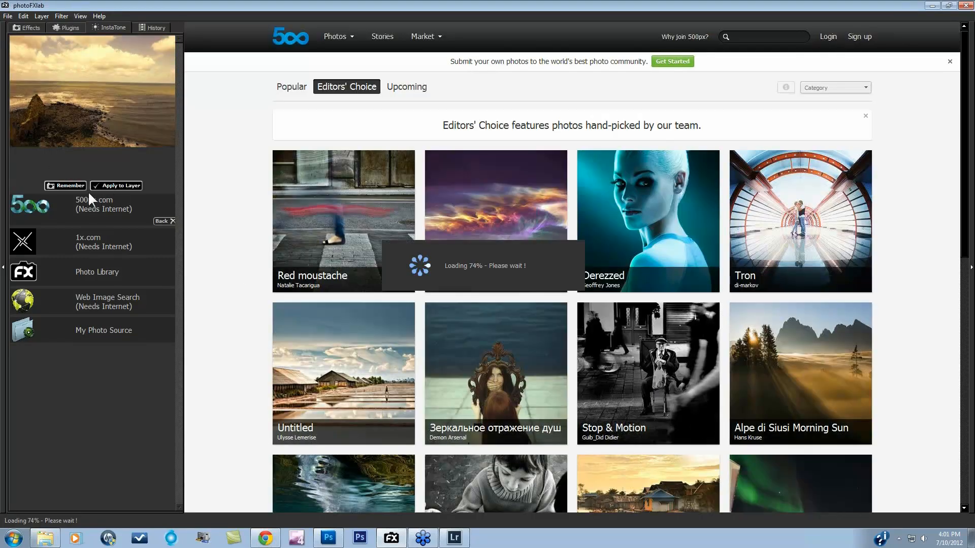
click(111, 185)
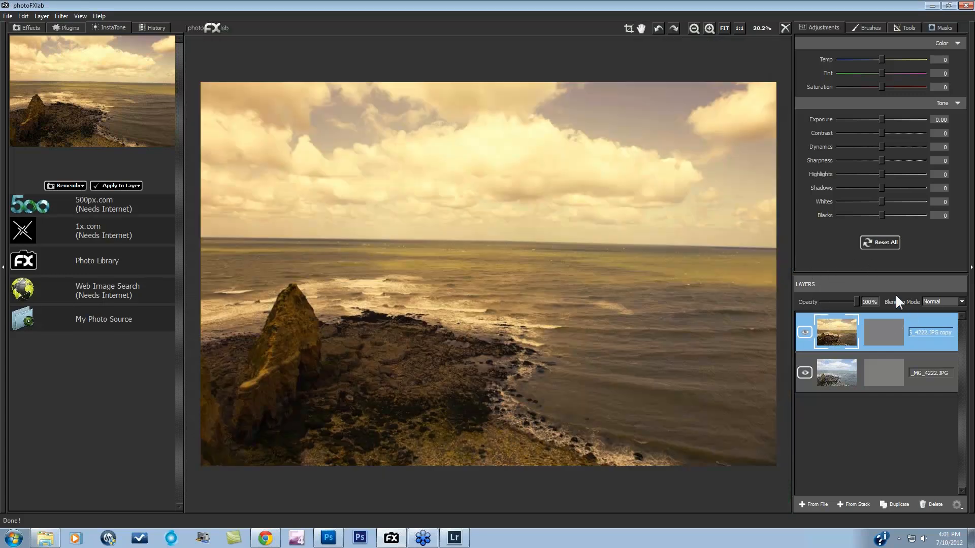
Mask the golden toning off the sky on the copy layer with Brush Value 0, working at Brush Size 0.25 and 0.66
mouse_move(855, 302)
mouse_down()
mouse_move(847, 302)
mouse_move(861, 303)
mouse_up()
click(944, 28)
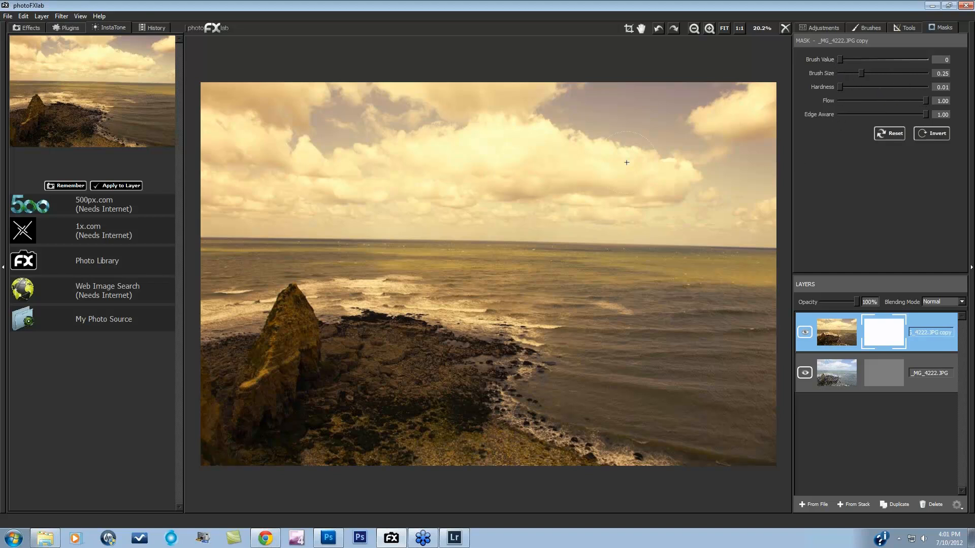
drag(498, 145, 691, 151)
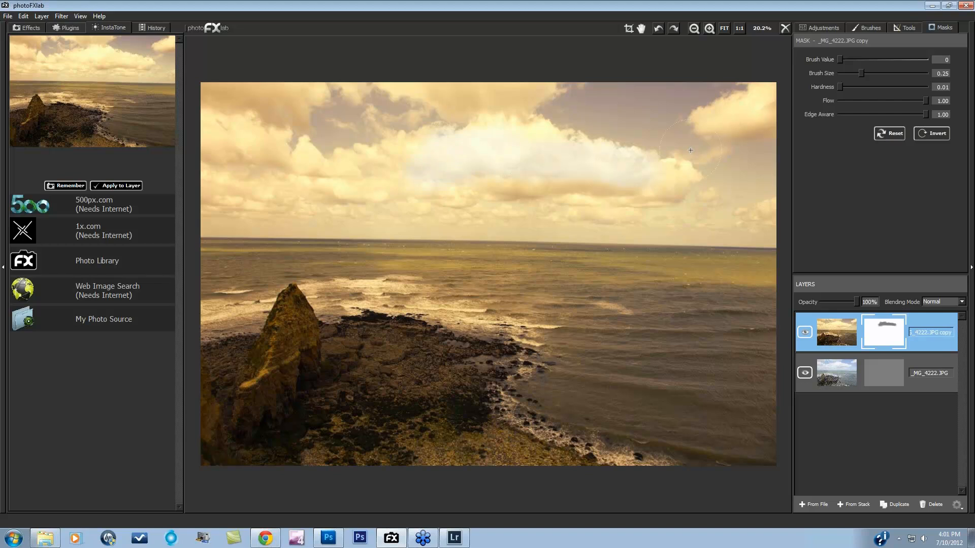
mouse_move(840, 59)
mouse_down()
mouse_move(924, 59)
mouse_move(840, 60)
mouse_up()
mouse_move(587, 117)
mouse_down()
mouse_move(719, 100)
mouse_move(576, 98)
mouse_move(631, 130)
mouse_move(739, 142)
mouse_up()
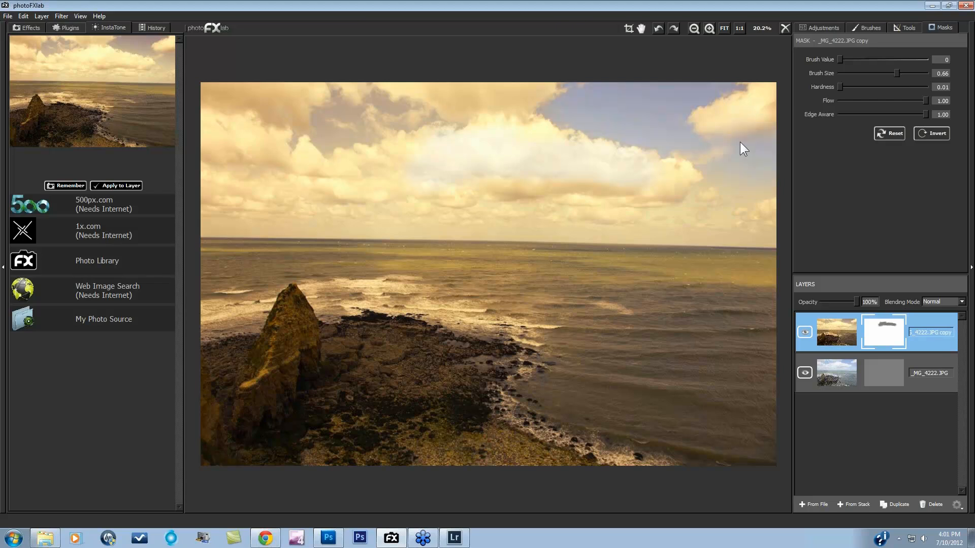
mouse_move(619, 102)
mouse_down()
mouse_move(315, 97)
mouse_move(338, 106)
mouse_move(227, 128)
mouse_up()
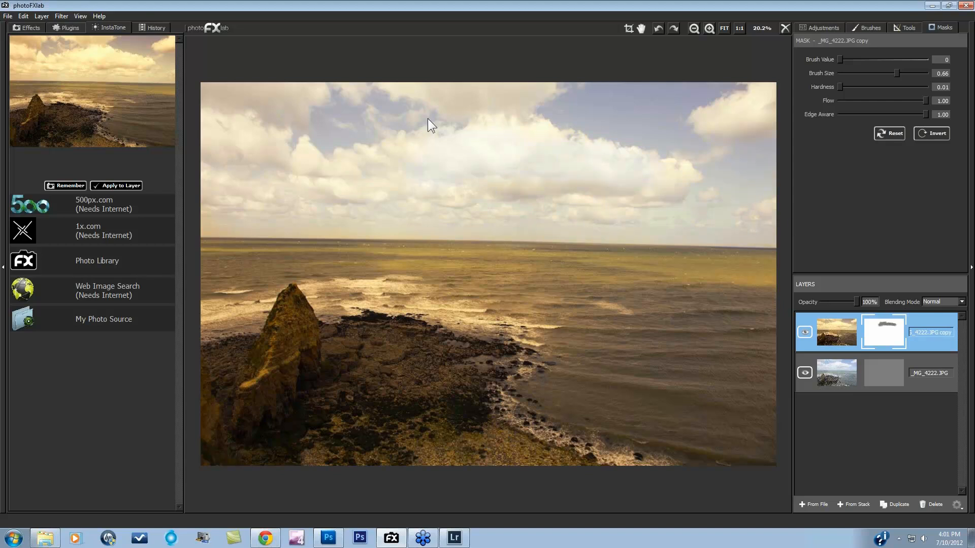
mouse_move(427, 117)
mouse_down()
mouse_move(607, 135)
mouse_move(326, 145)
mouse_up()
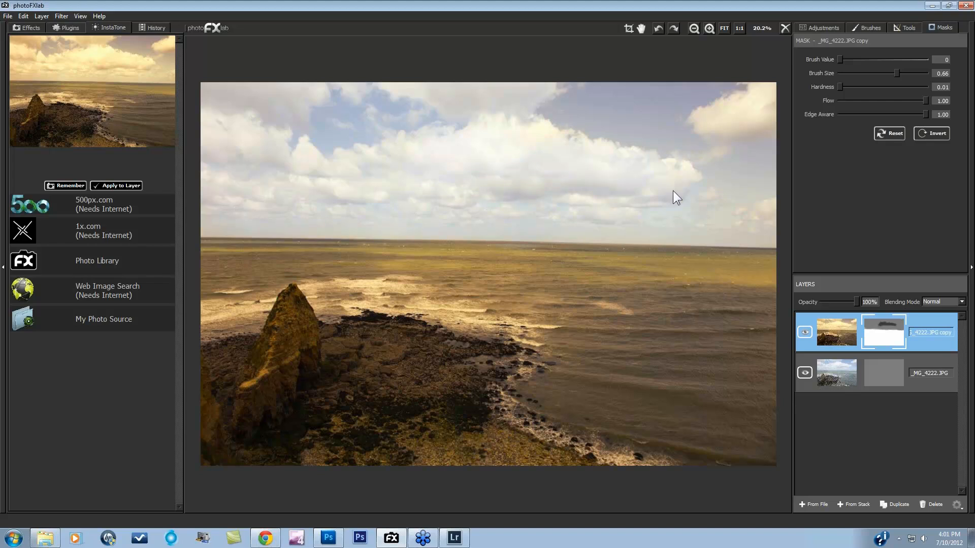
mouse_move(772, 93)
mouse_down()
mouse_move(608, 87)
mouse_move(638, 121)
mouse_move(694, 138)
mouse_move(794, 41)
mouse_up()
mouse_move(541, 116)
mouse_down()
mouse_move(464, 104)
mouse_move(813, 136)
mouse_up()
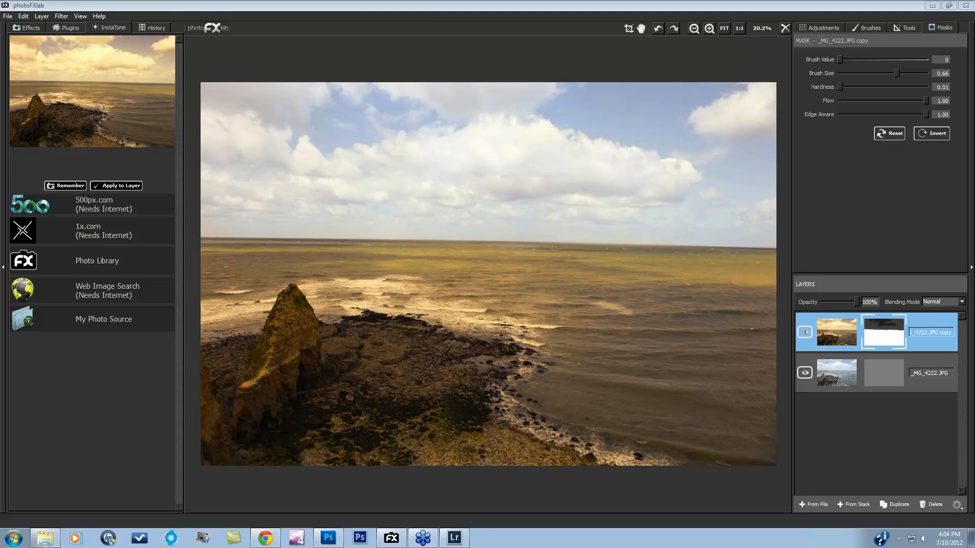
Reset the layer mask and delete the toned copy layer
click(889, 133)
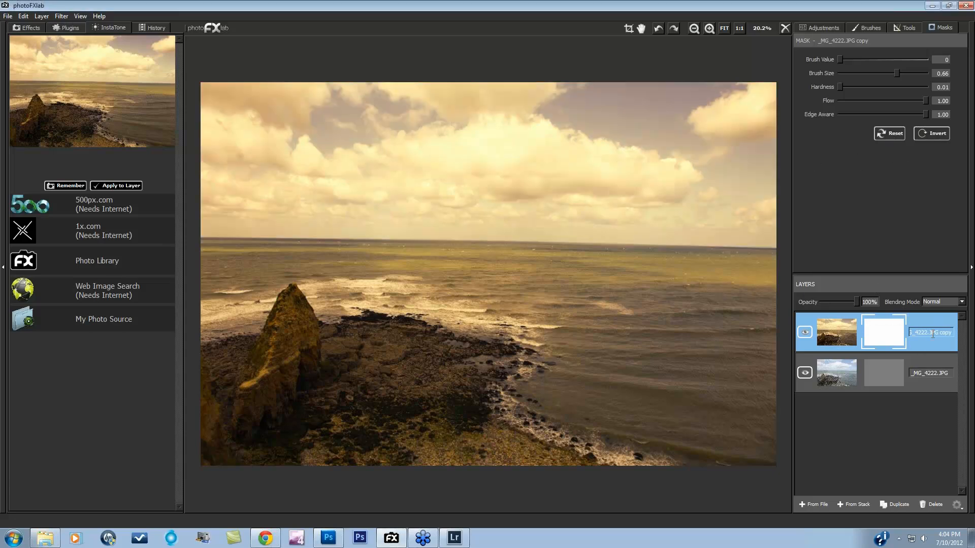
click(931, 505)
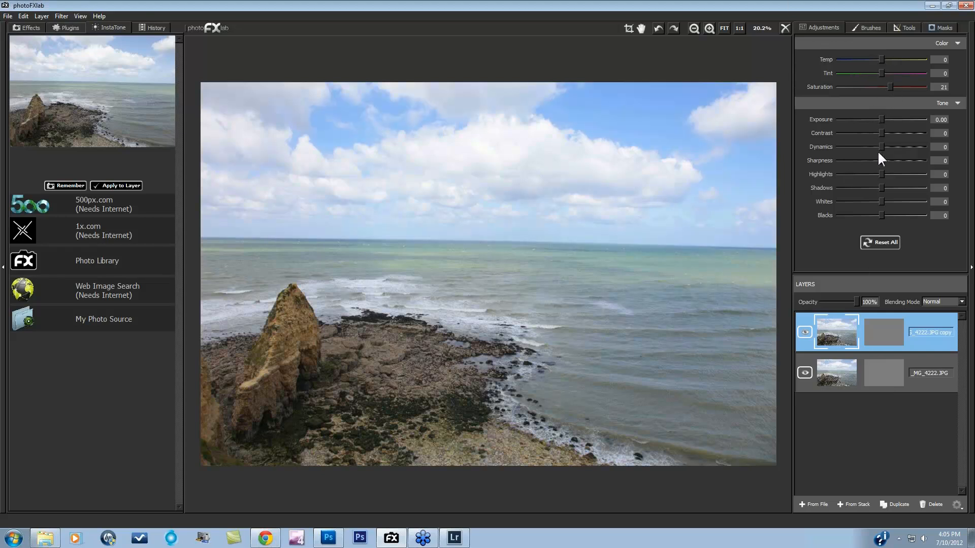
Set the new copy layer's Saturation to 41, Dynamics 40, Contrast -4, Highlights -16 and Whites -17, and compare it with the original
drag(881, 147, 893, 147)
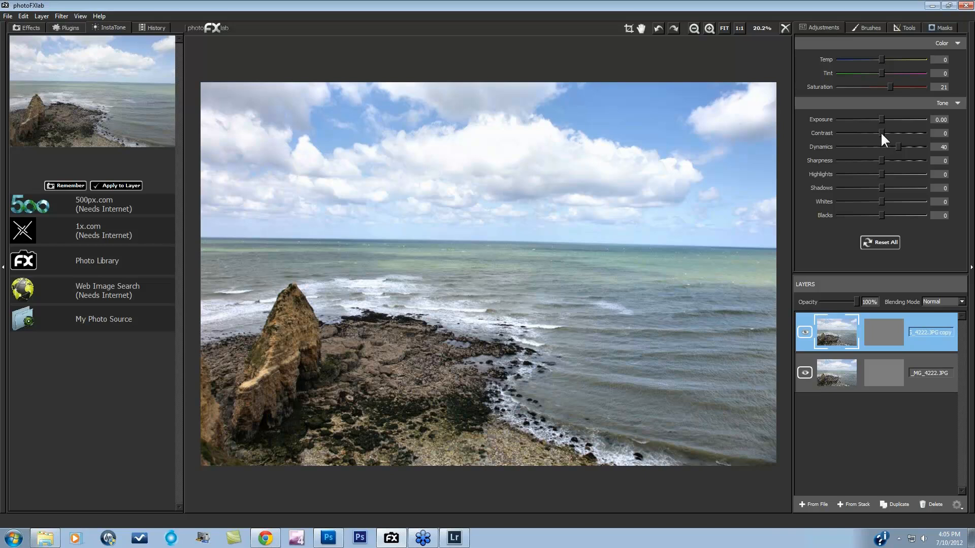
drag(881, 132, 879, 132)
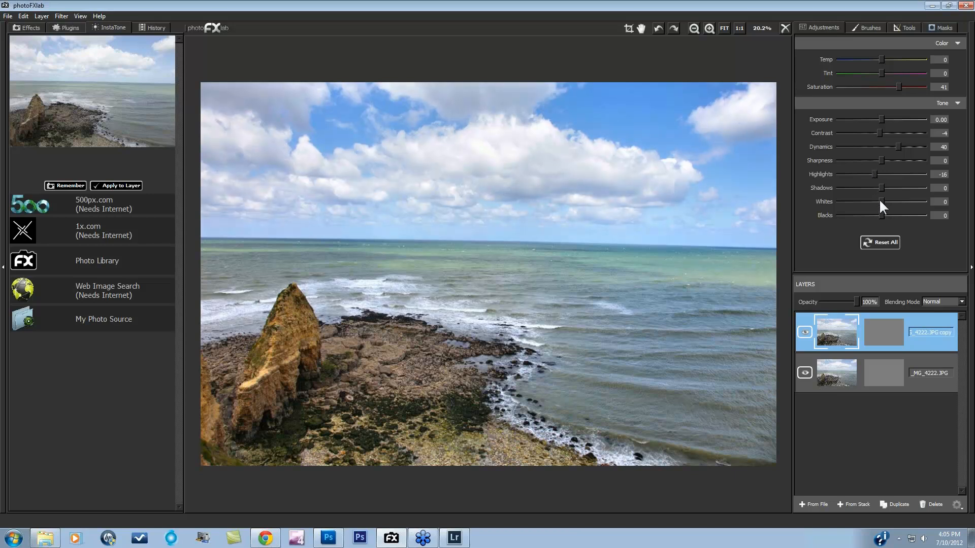
click(804, 332)
click(804, 332)
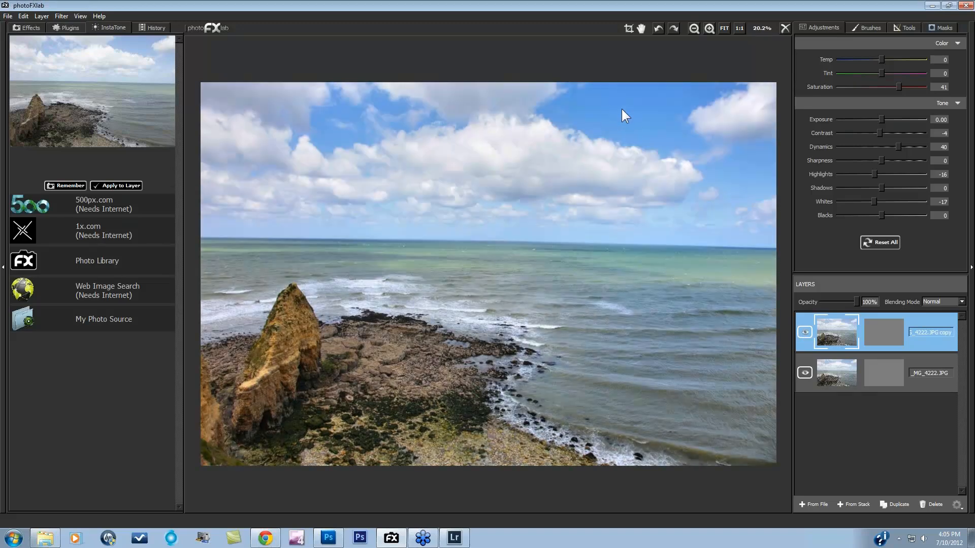
click(804, 332)
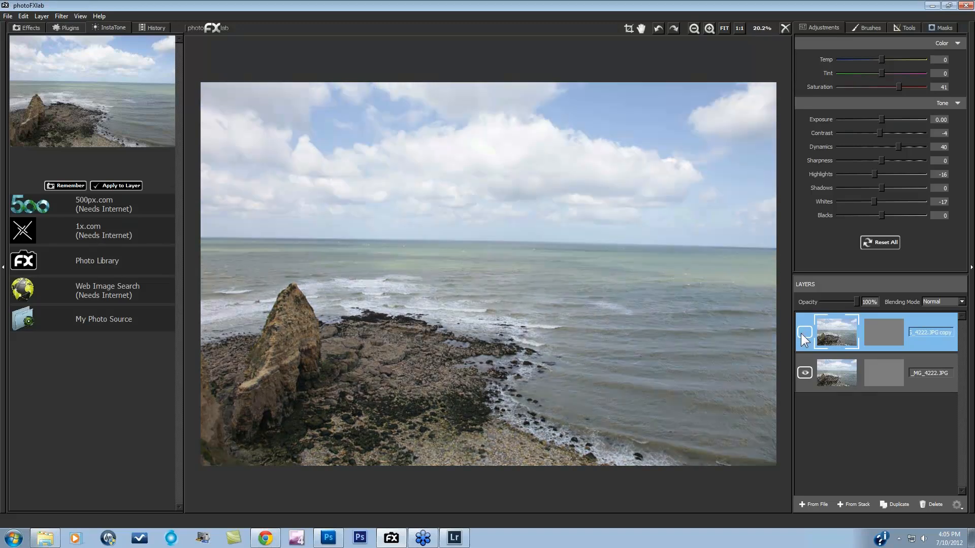
click(803, 332)
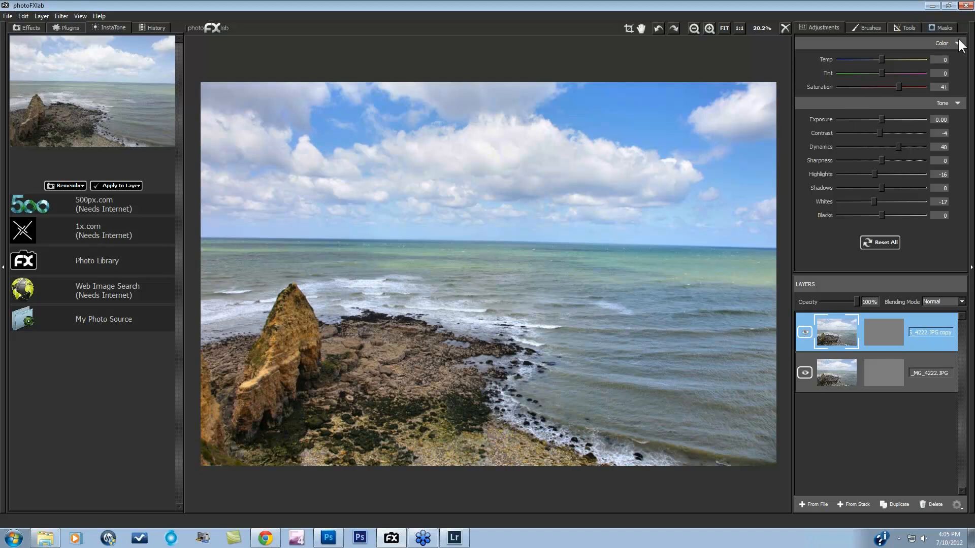
Mask the adjustments off the sky on the copy layer with Brush Value 0, Brush Size 0.66 and Edge Aware 1.00
click(943, 29)
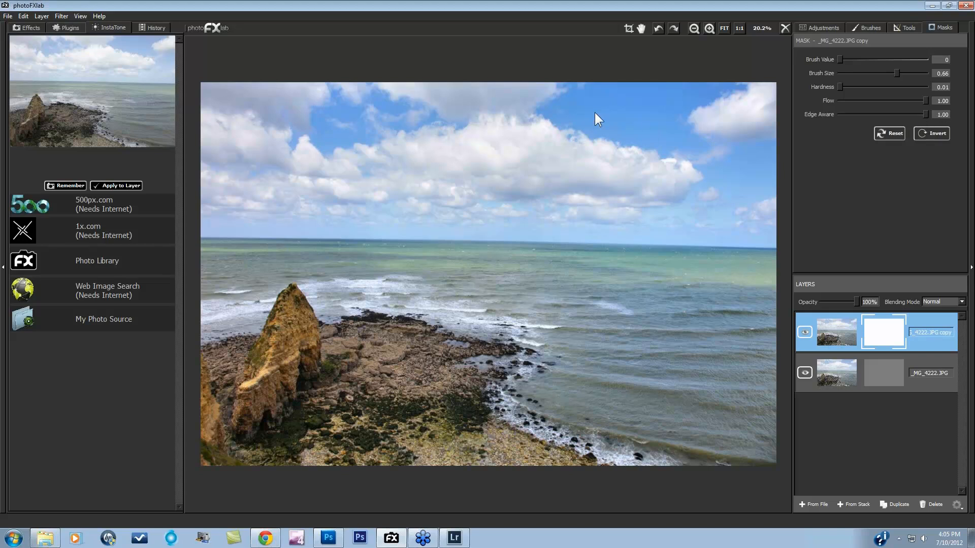
mouse_move(595, 111)
mouse_down()
mouse_move(567, 114)
mouse_move(646, 112)
mouse_move(709, 84)
mouse_move(673, 103)
mouse_move(664, 124)
mouse_move(764, 185)
mouse_move(725, 183)
mouse_move(741, 161)
mouse_move(749, 186)
mouse_up()
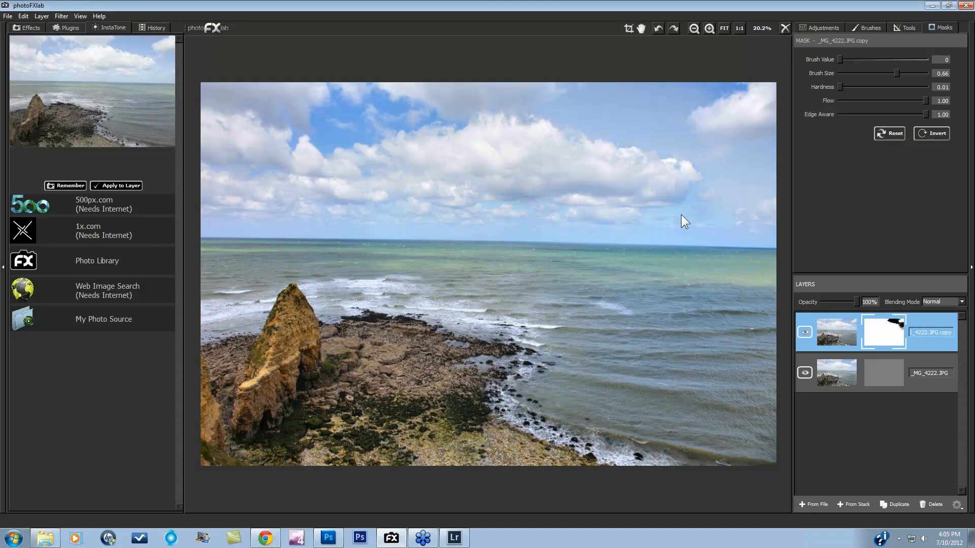
mouse_move(681, 214)
mouse_down()
mouse_move(607, 213)
mouse_move(570, 236)
mouse_move(414, 213)
mouse_move(231, 234)
mouse_up()
mouse_move(324, 140)
mouse_down()
mouse_move(346, 111)
mouse_move(394, 110)
mouse_up()
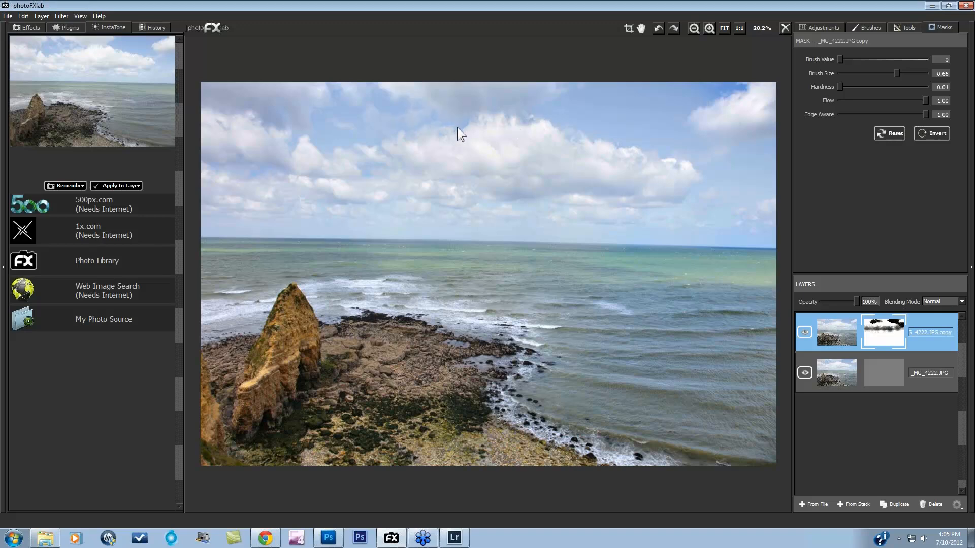
Toggle the masked copy layer's visibility to compare the photo before and after the adjustments
click(805, 332)
click(807, 332)
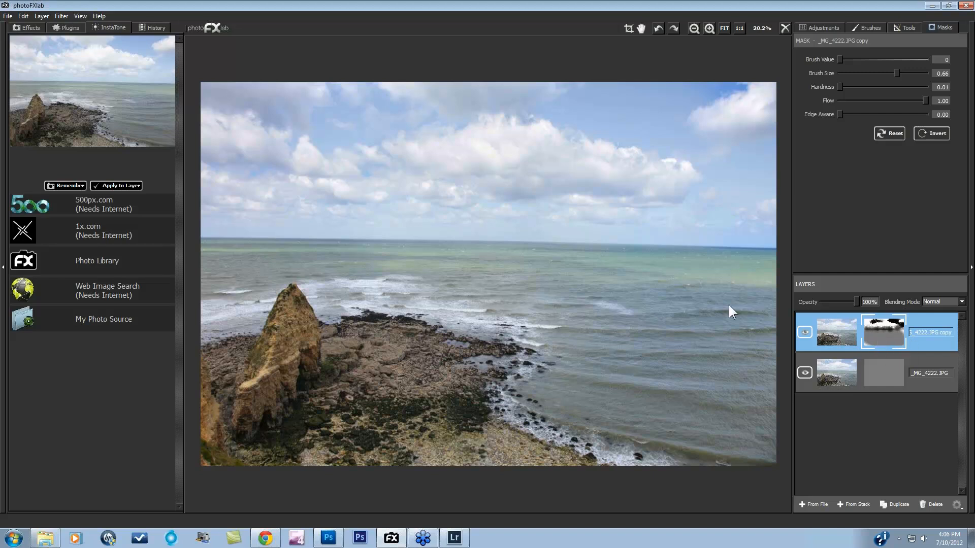
click(805, 331)
click(803, 333)
click(802, 333)
click(802, 333)
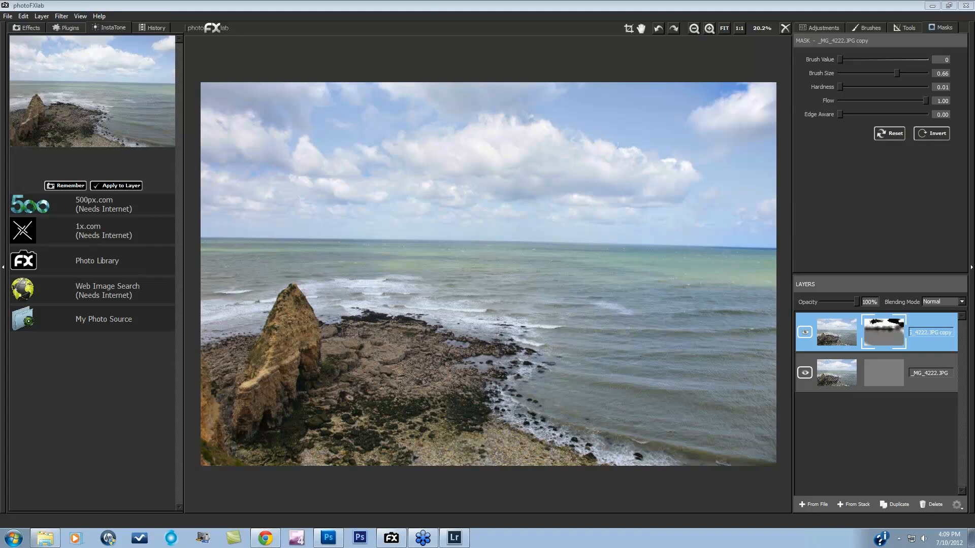
Delete the masked copy layer and duplicate the original _MG_4222.JPG layer
click(932, 504)
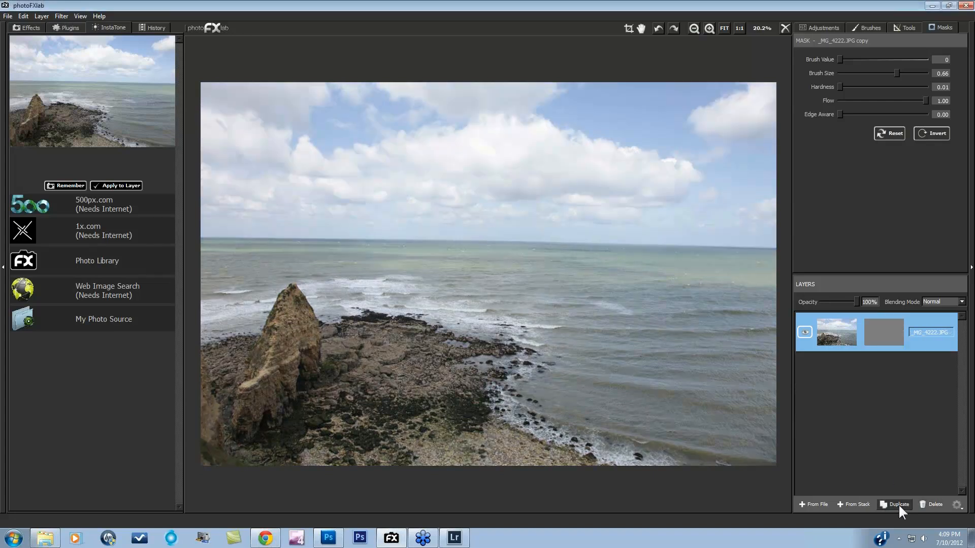
click(897, 504)
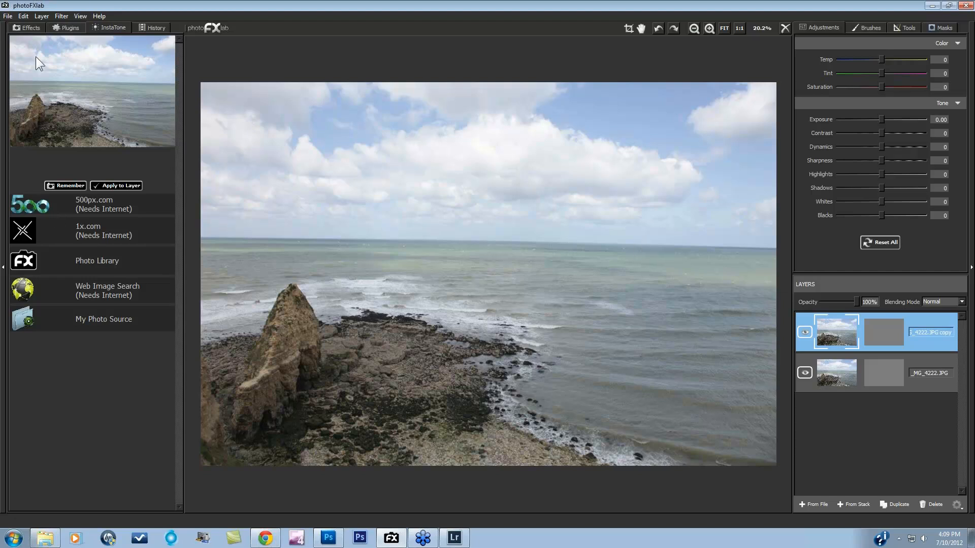
Review the available Topaz plugins and filter the effects list to My Favorites
click(69, 27)
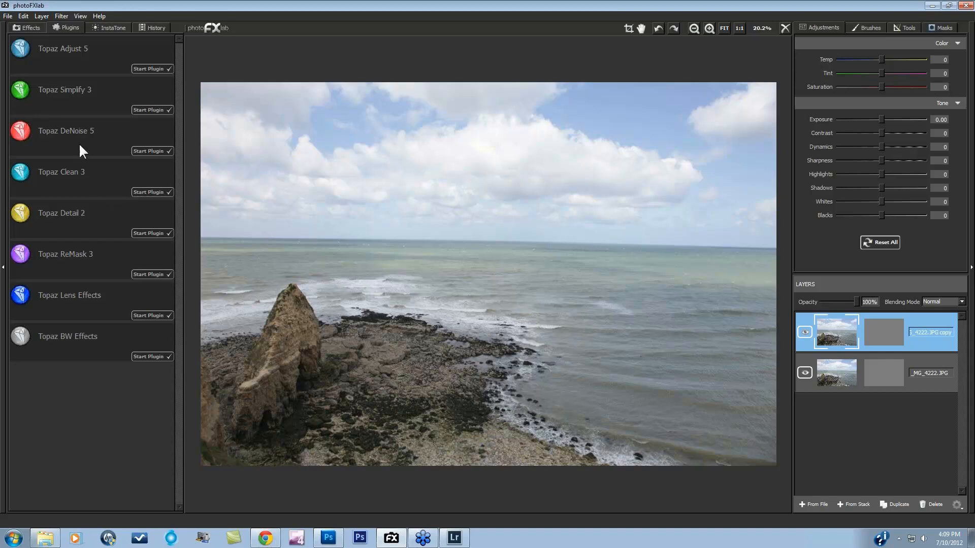
click(28, 28)
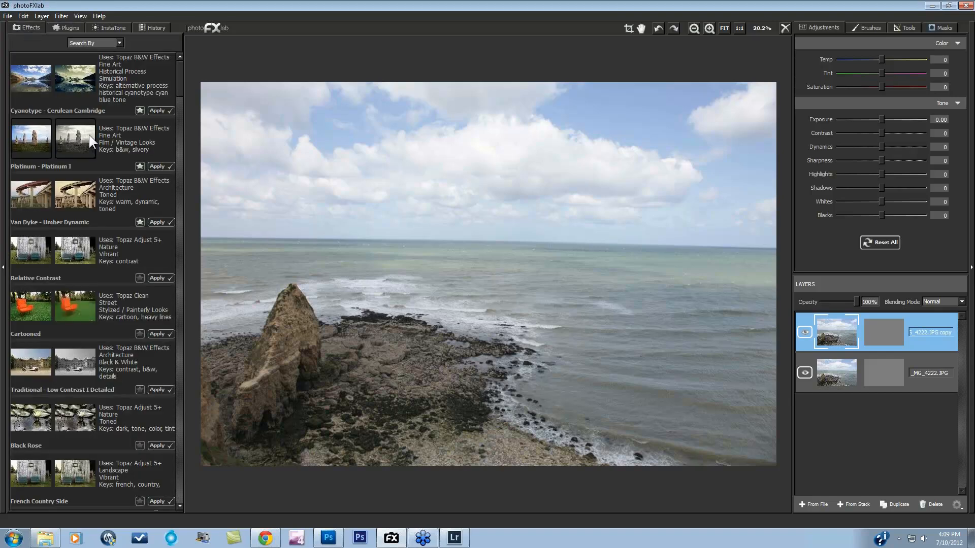
click(118, 42)
click(103, 63)
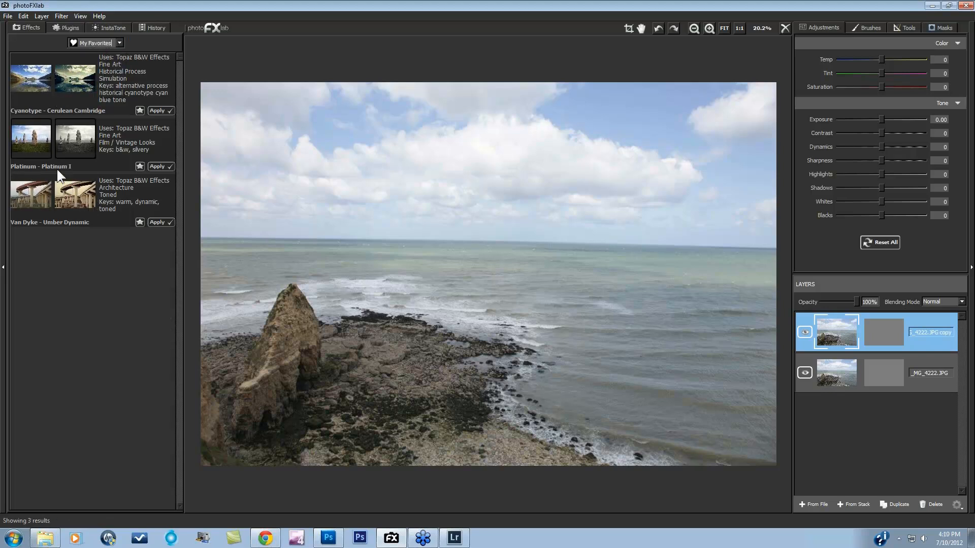
Search the effects by the keyword "pop" and browse the matching presets
click(118, 43)
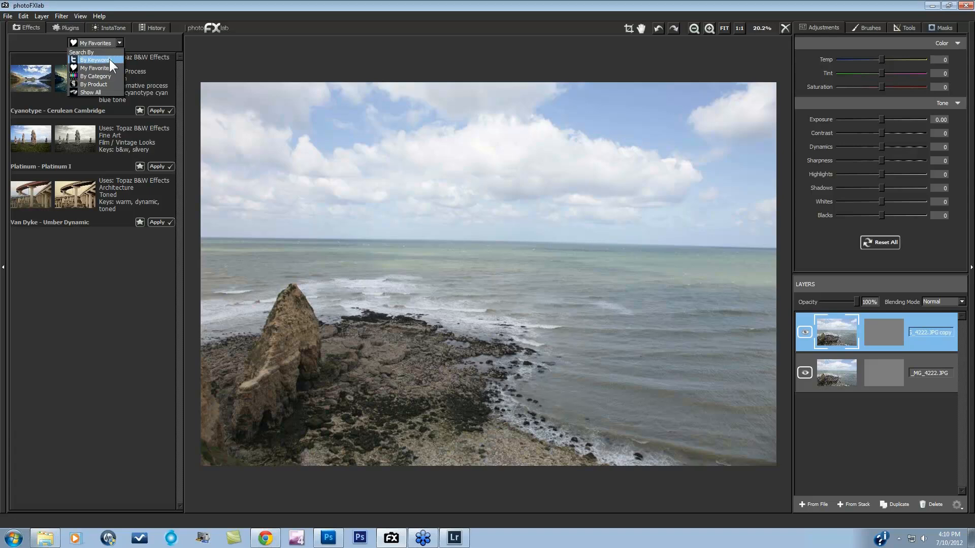
click(112, 59)
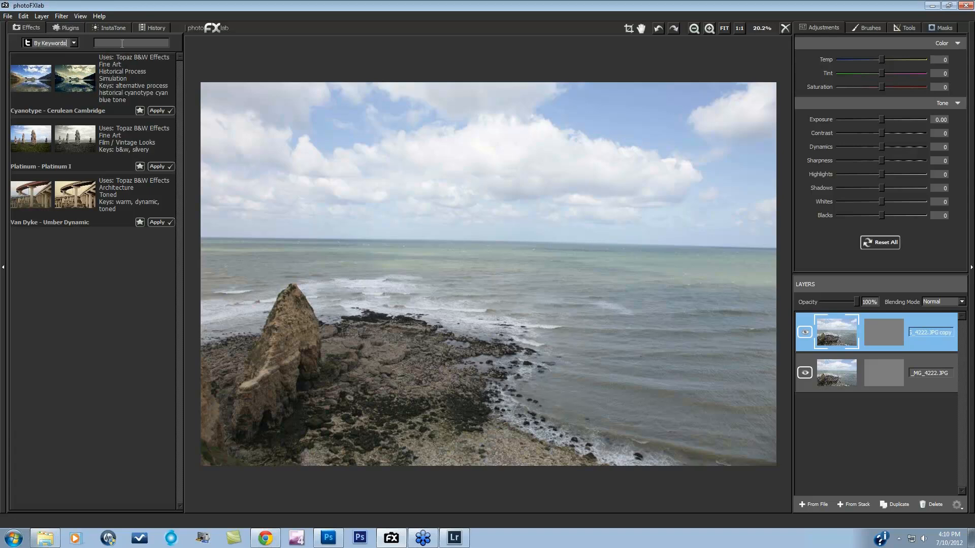
text(pop)
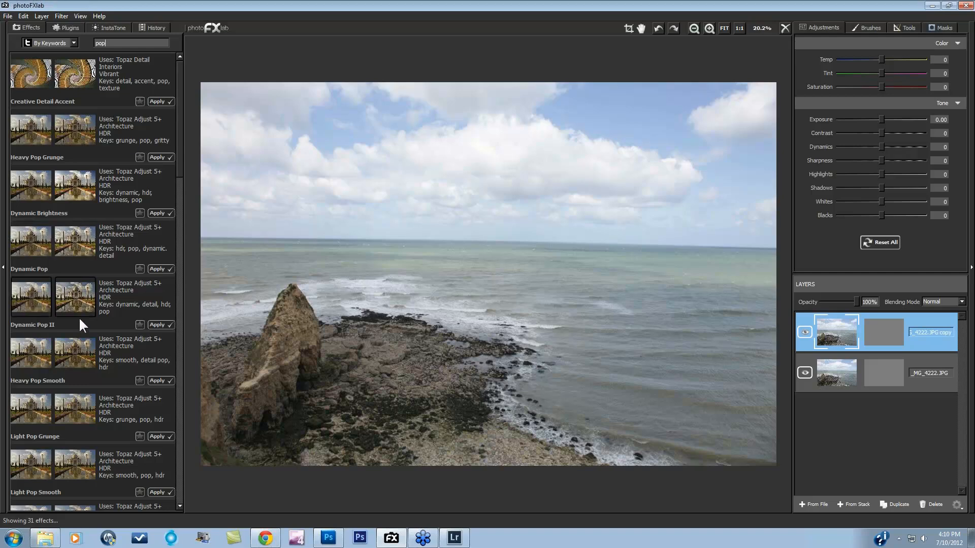
drag(178, 152, 179, 316)
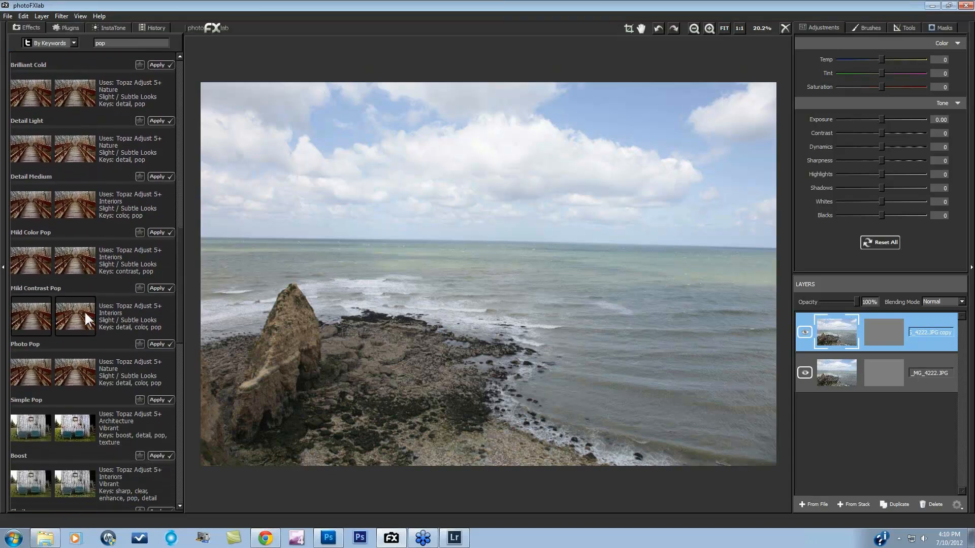
Apply the Photo Pop effect to the copy layer and toggle the layer's visibility to compare it with the original
click(157, 345)
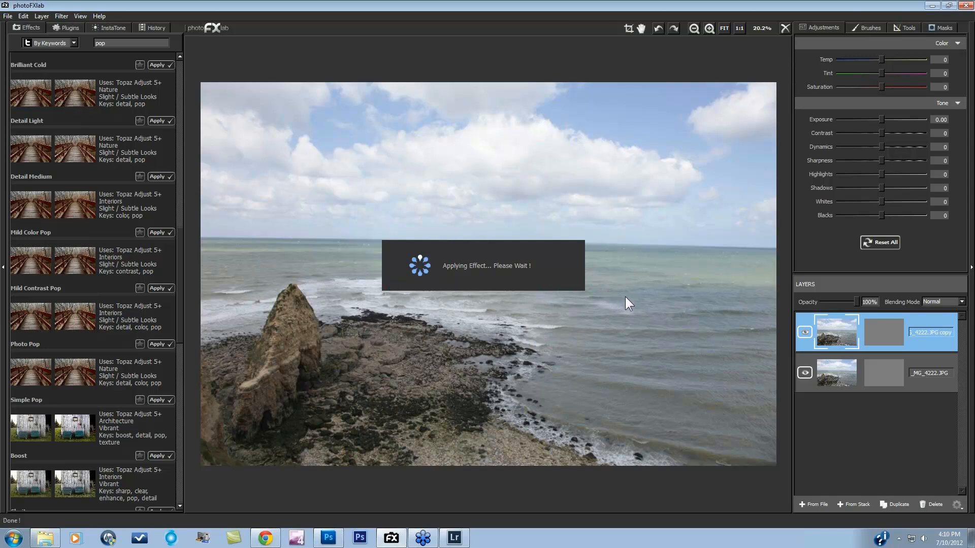
click(803, 330)
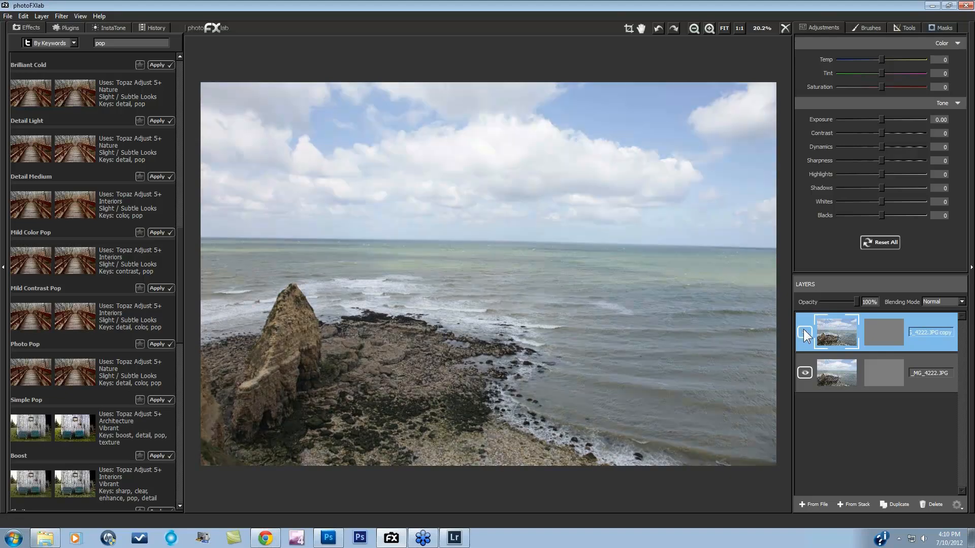
click(803, 330)
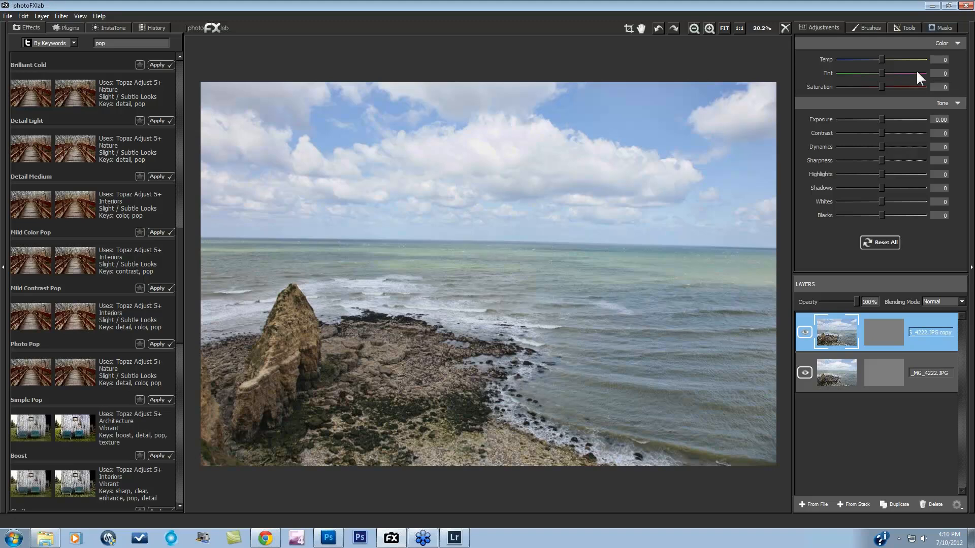
Open the copy layer's mask in Topaz ReMask 3 and brush the compute area along the whole horizon line
click(941, 28)
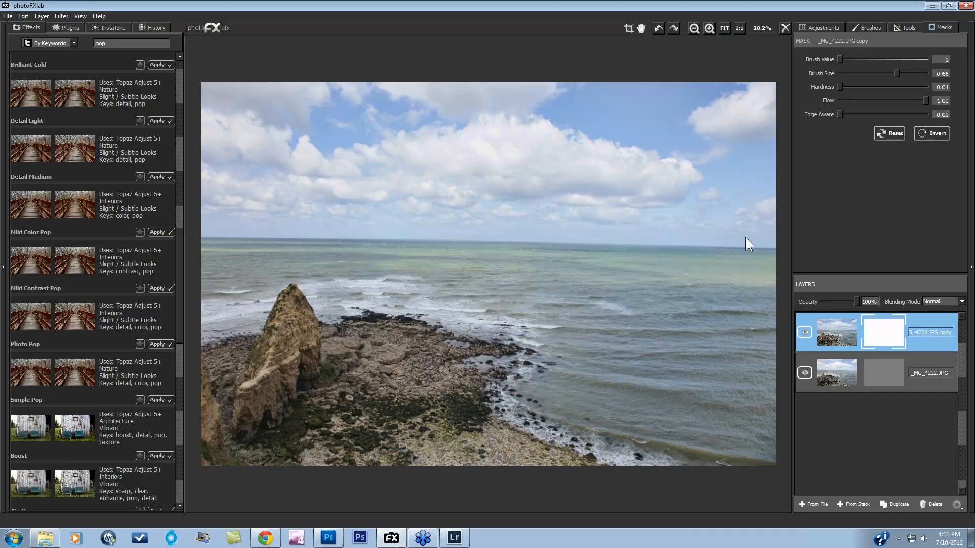
click(62, 16)
mouse_move(80, 25)
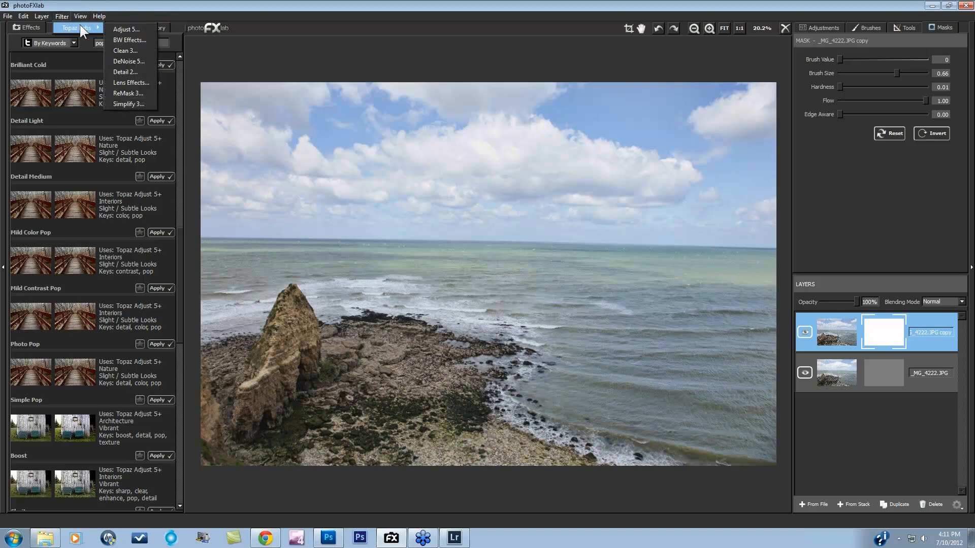
click(124, 92)
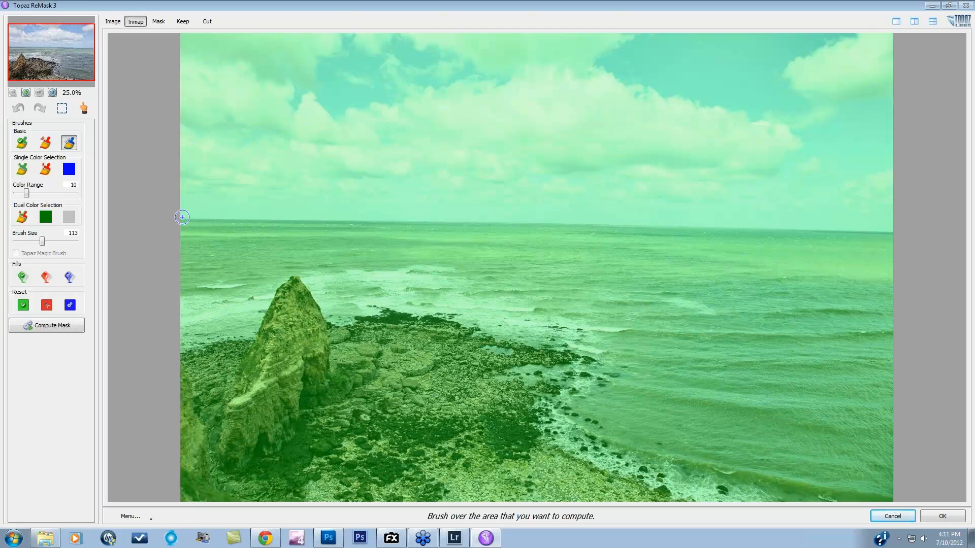
drag(181, 218, 899, 230)
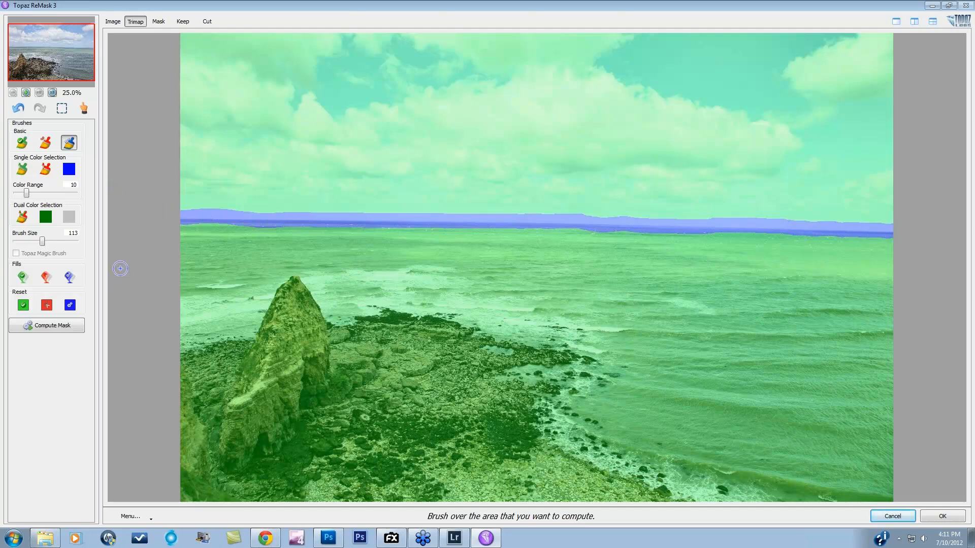
Fill the sky as the cut area, compute the mask and apply it to the copy layer
click(46, 277)
click(381, 152)
click(49, 327)
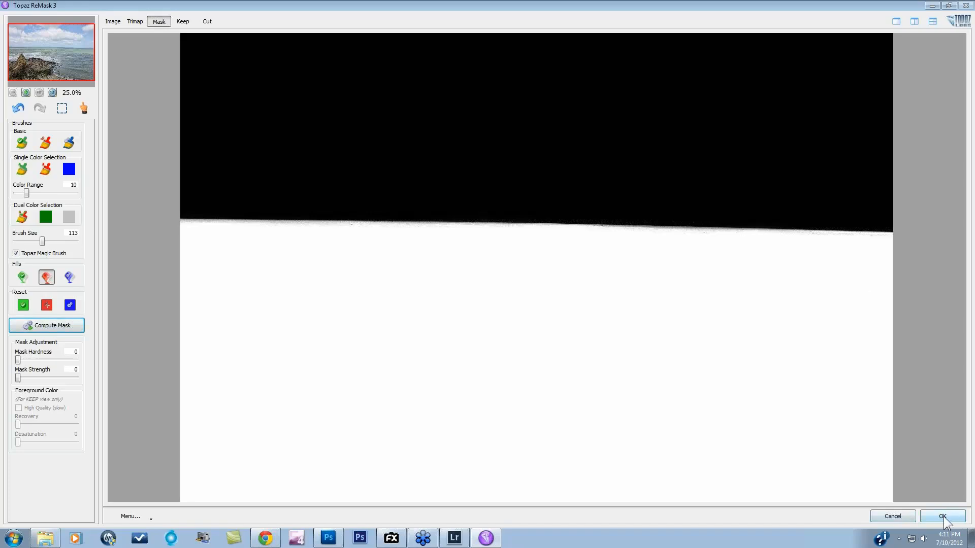
click(944, 516)
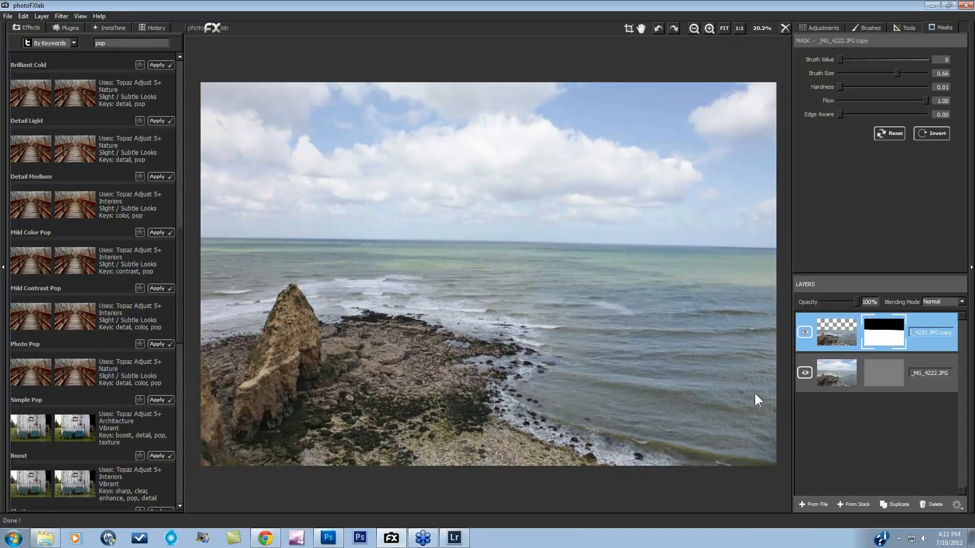
Toggle the copy layer's visibility repeatedly to compare the sea and rocks with and without the masked effect
click(803, 332)
click(802, 330)
click(803, 330)
click(802, 330)
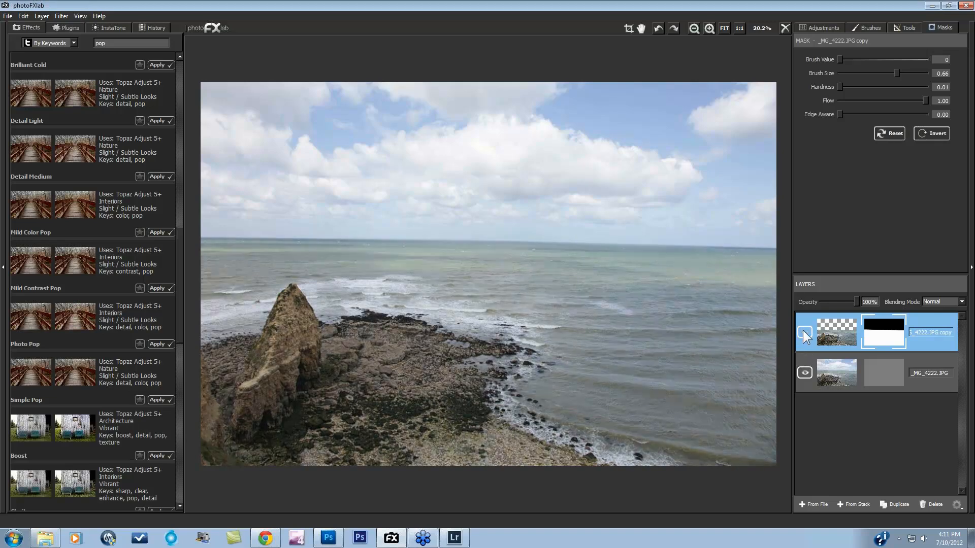
click(803, 330)
click(803, 330)
click(803, 330)
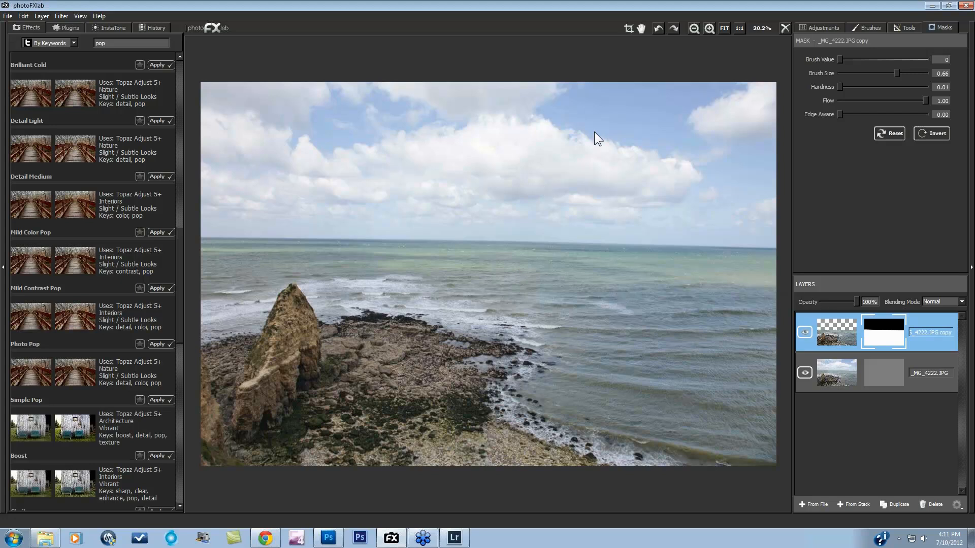
Close the current image without saving the changes
click(8, 16)
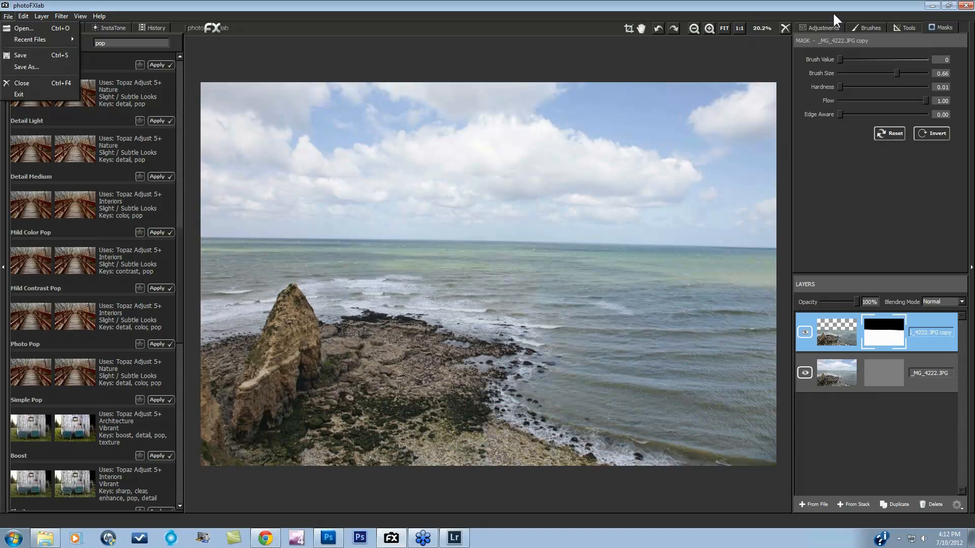
click(785, 26)
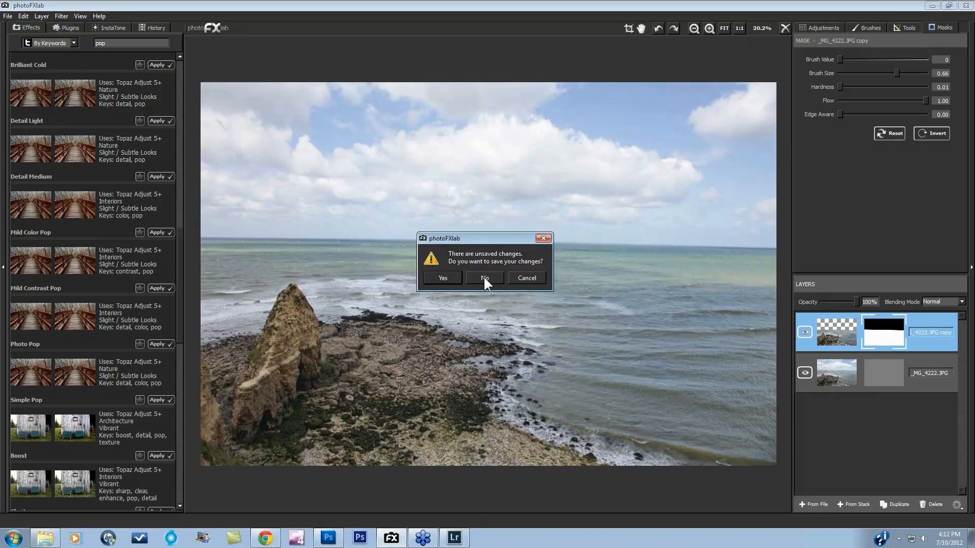
click(483, 278)
Open the photo _MG_4398 from the Intro Webinars folder
click(9, 17)
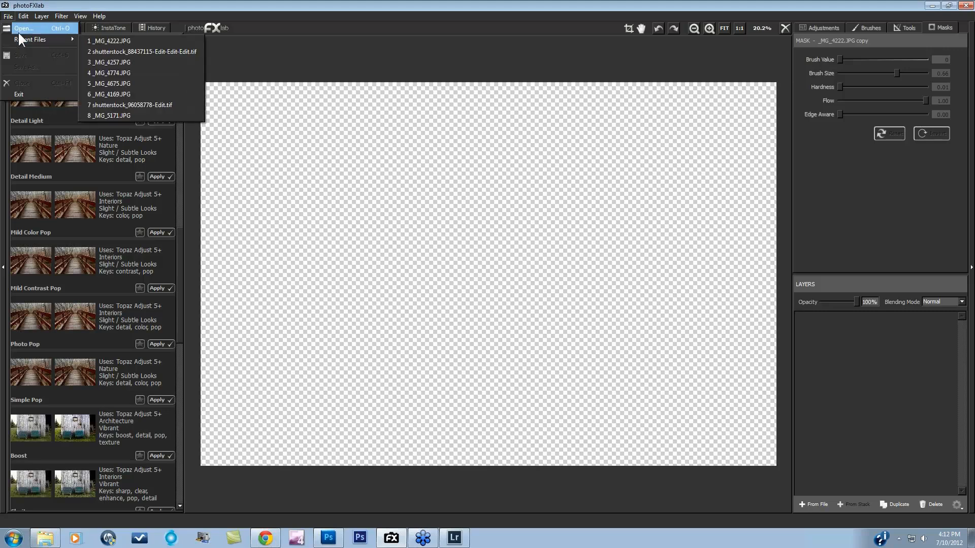
click(17, 30)
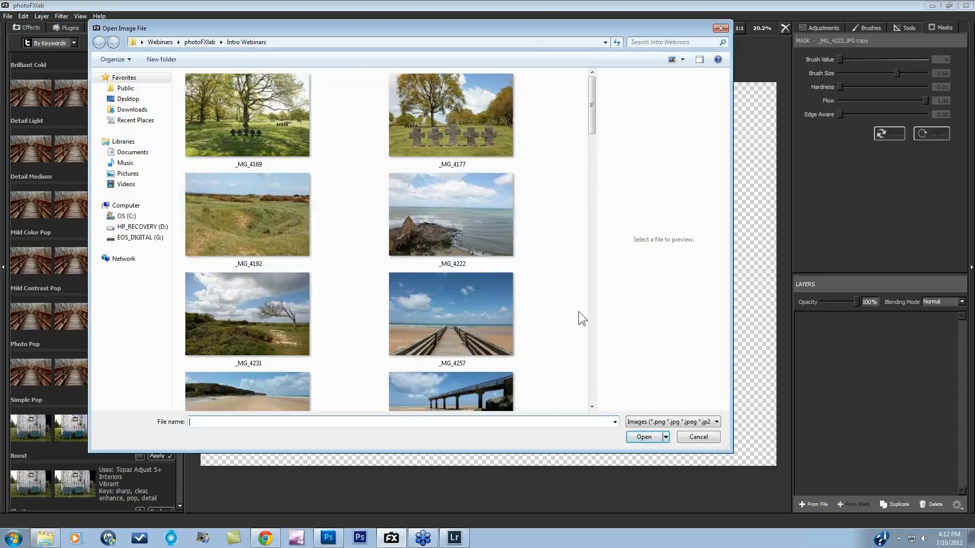
drag(591, 110, 587, 214)
click(484, 202)
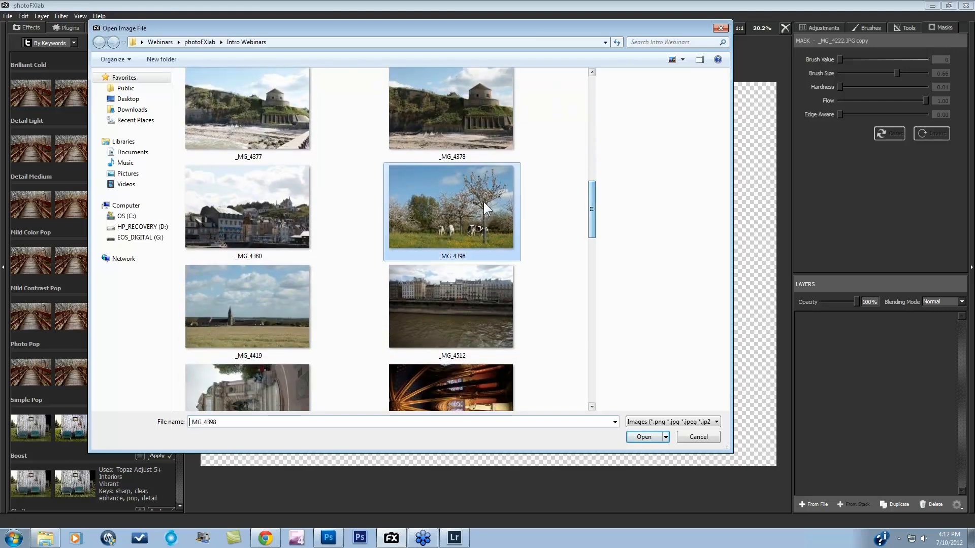
click(644, 437)
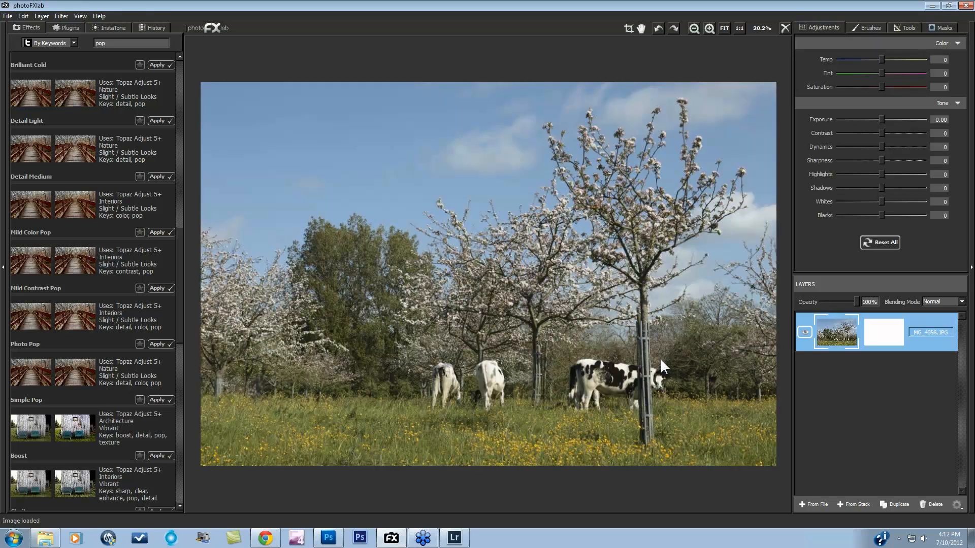
Paint over the blue sky around the blossoming trees with the Saturation brush at strength 0.76 and flow 1.00
click(939, 28)
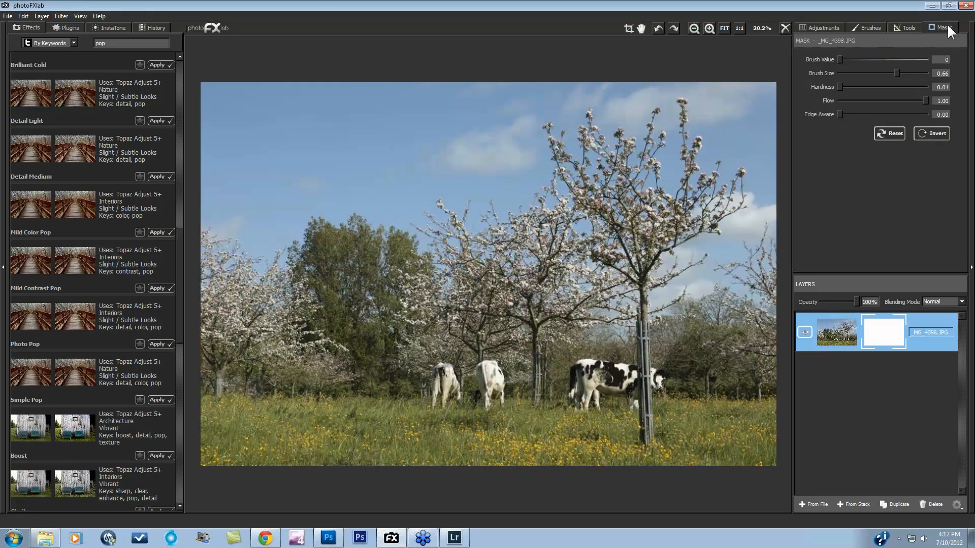
click(868, 25)
click(873, 51)
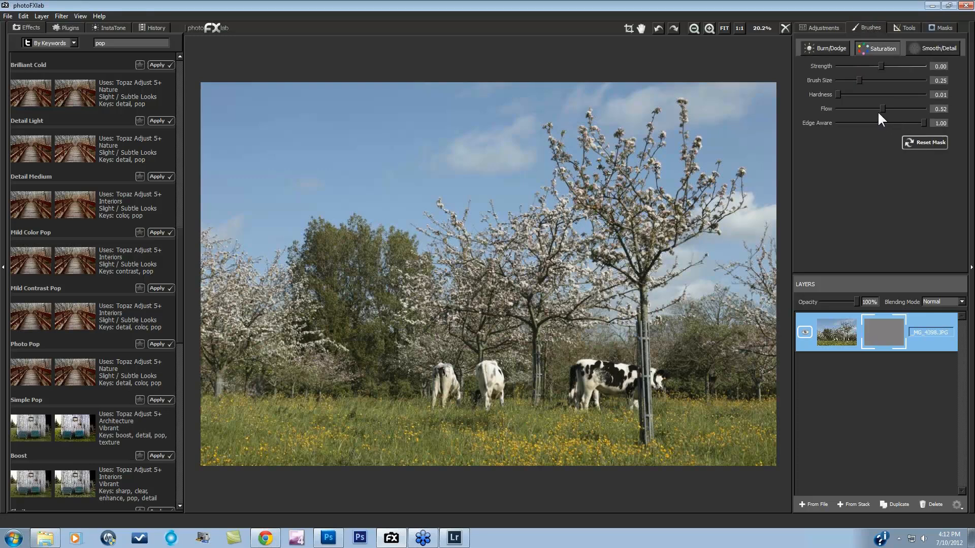
drag(882, 109, 926, 109)
drag(881, 66, 915, 66)
drag(752, 140, 730, 139)
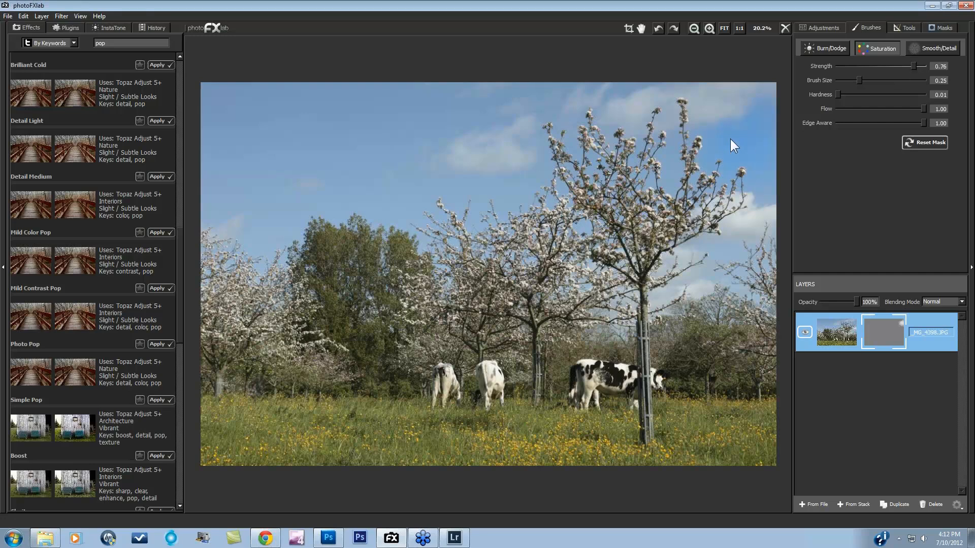
drag(679, 159, 648, 186)
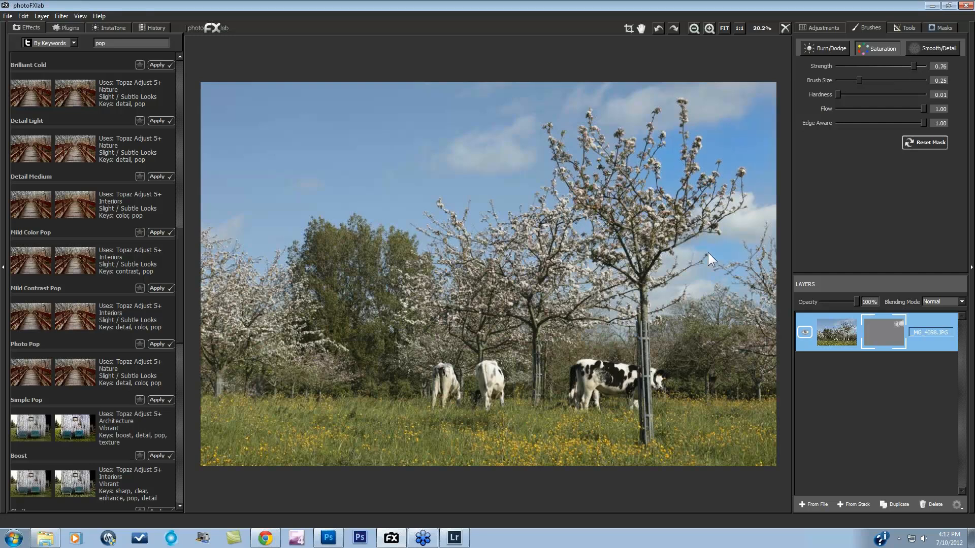
mouse_move(583, 229)
mouse_down()
mouse_move(542, 194)
mouse_move(482, 206)
mouse_move(380, 203)
mouse_up()
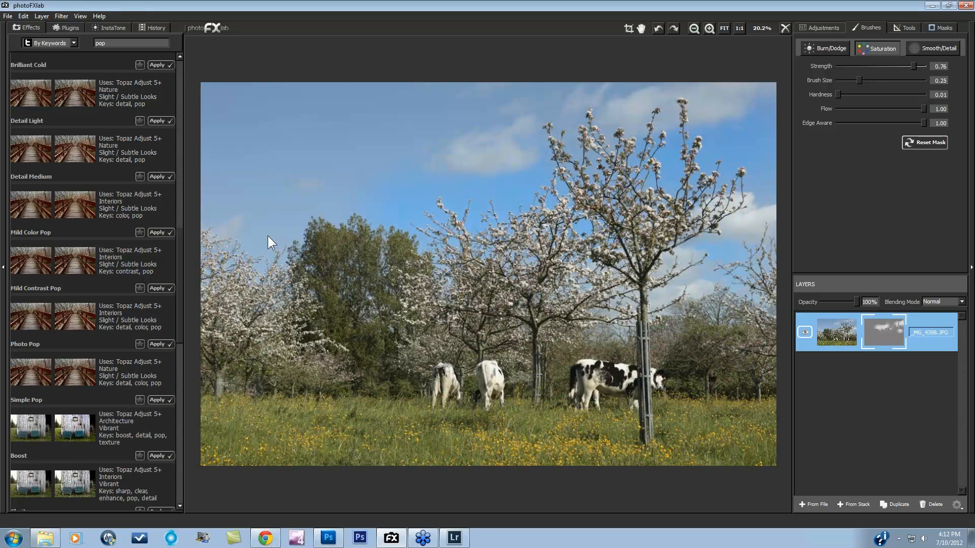
mouse_move(267, 236)
mouse_down()
mouse_move(254, 246)
mouse_move(235, 203)
mouse_up()
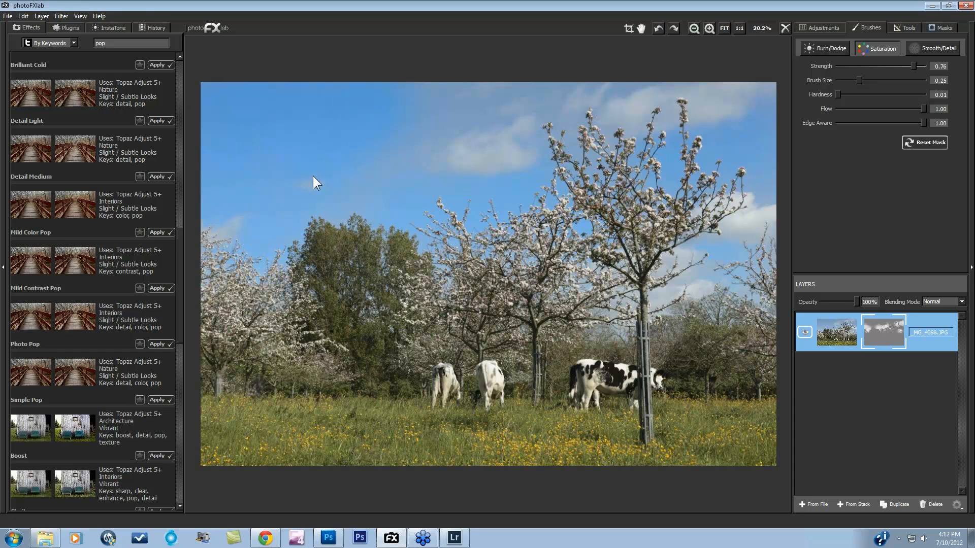
mouse_move(313, 175)
mouse_down()
mouse_move(389, 155)
mouse_move(438, 98)
mouse_move(511, 126)
mouse_move(471, 160)
mouse_up()
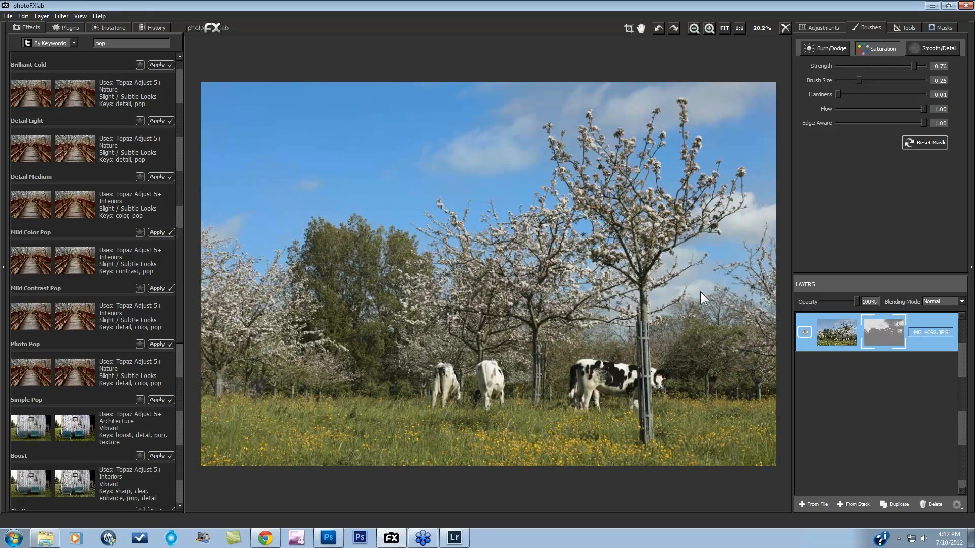
drag(713, 279, 733, 286)
drag(574, 146, 577, 105)
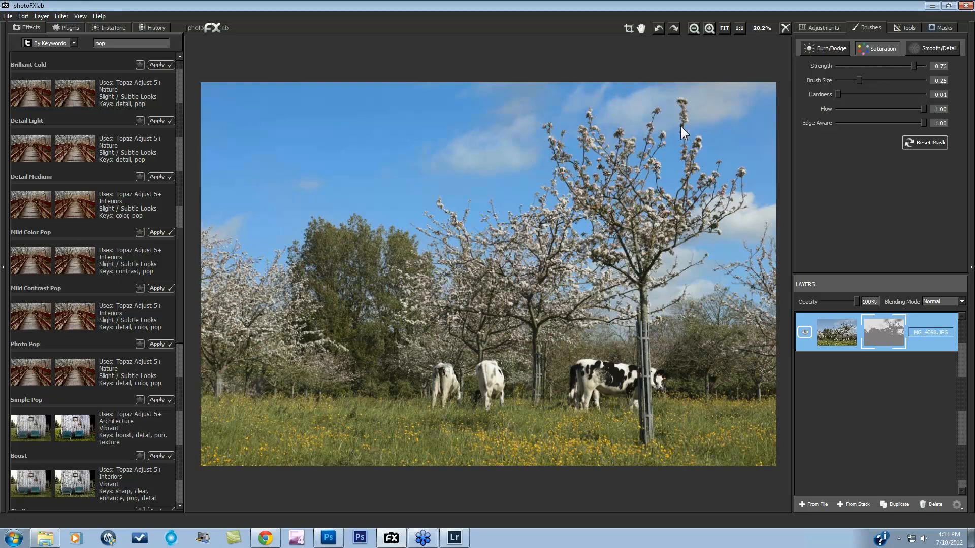